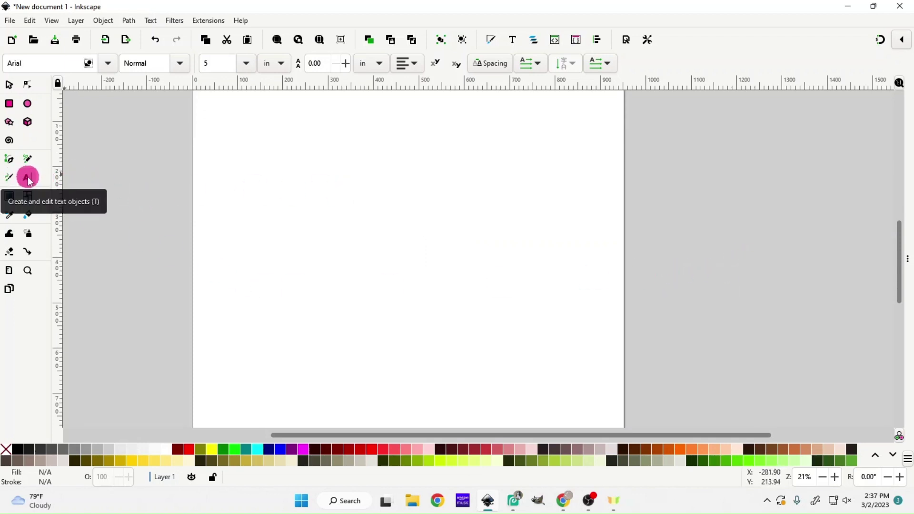
Add the text MAMA near the middle of the page and enlarge it proportionally to about 656 mm wide.
left_click(355, 258)
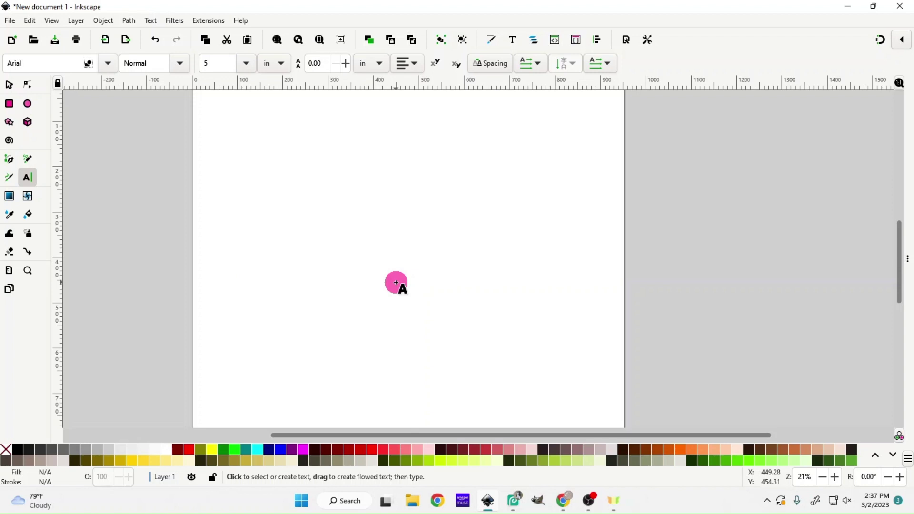
type("MAMA")
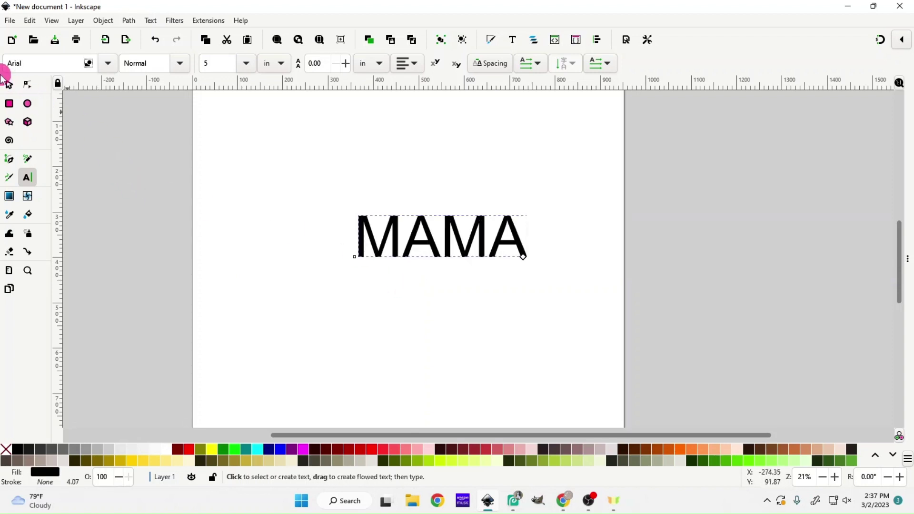
left_click(9, 85)
left_click(438, 218)
left_click_drag(439, 219, 379, 234)
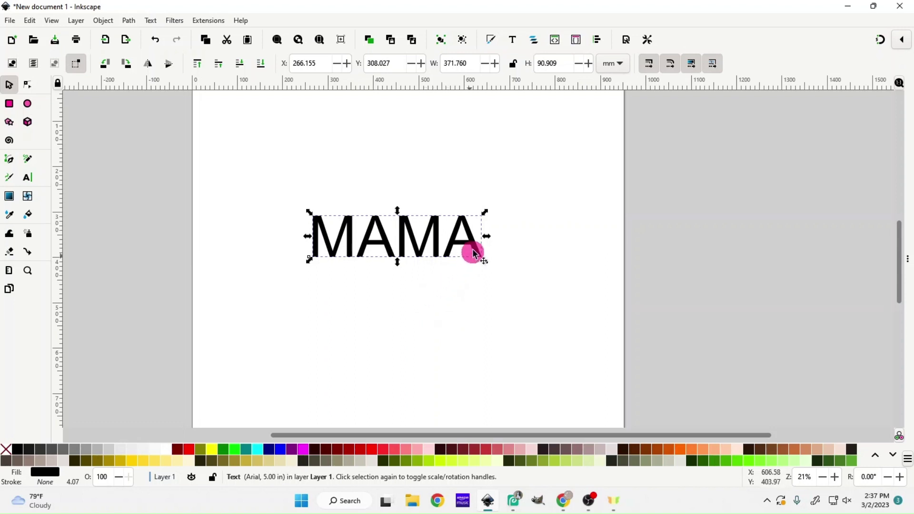
left_click_drag(485, 213, 535, 166)
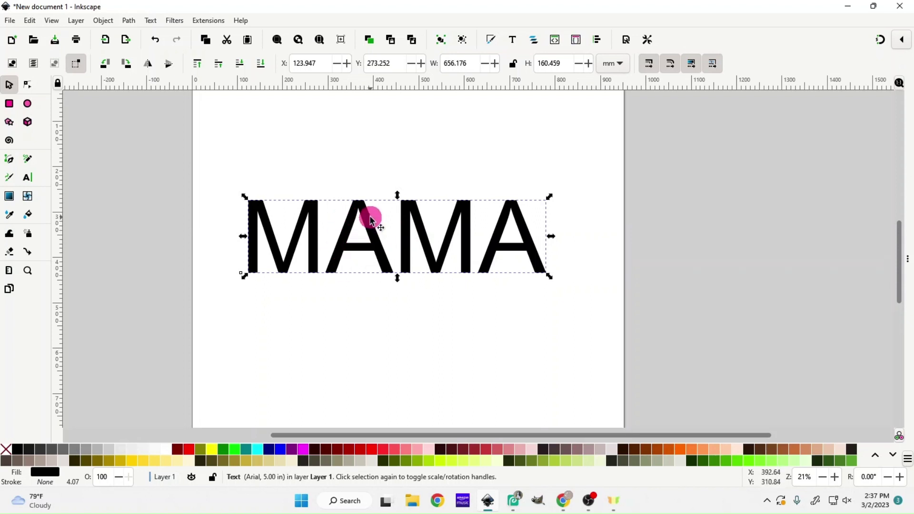
Duplicate the MAMA text and place the copy directly below the original.
scroll(367, 209, "up", 15)
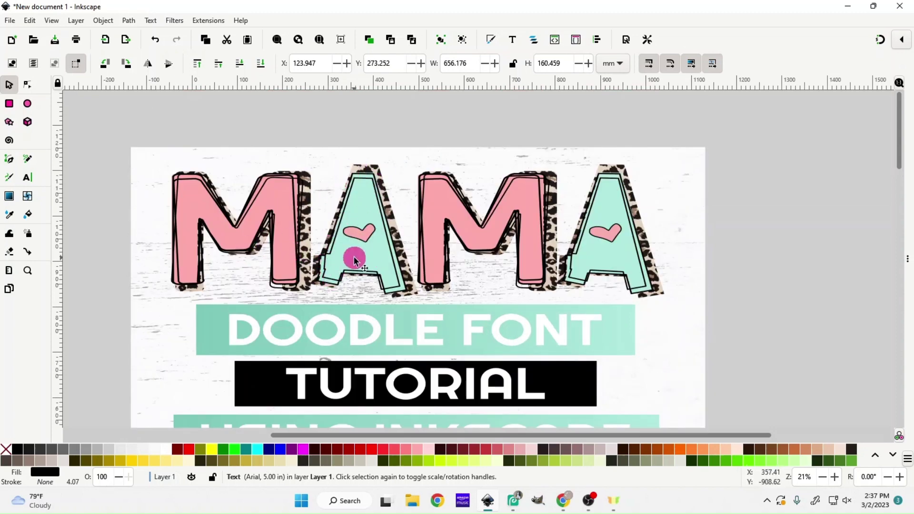
scroll(322, 245, "down", 20)
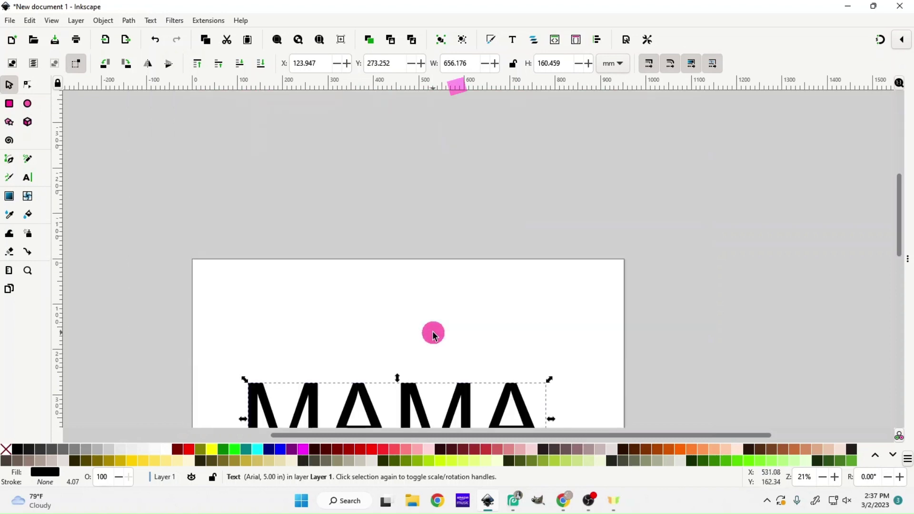
right_click(403, 283)
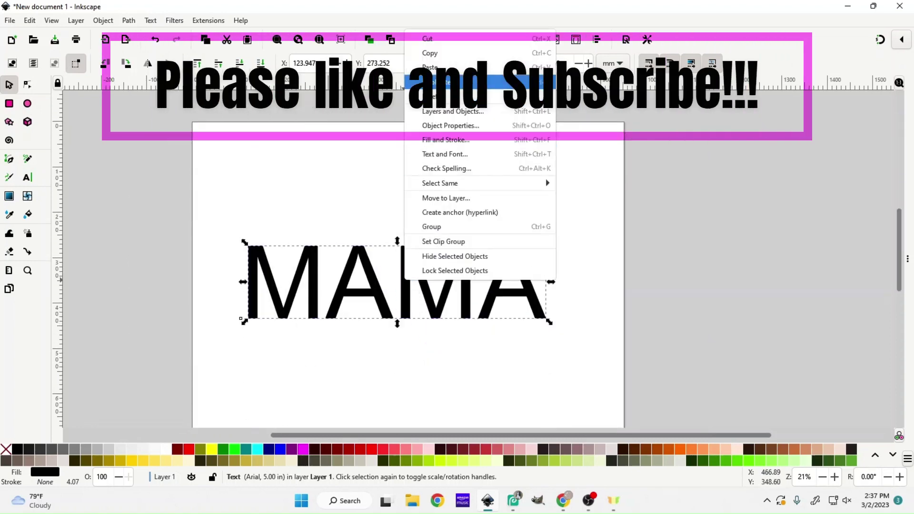
left_click(431, 88)
left_click_drag(409, 267, 408, 368)
scroll(429, 366, "down", 2)
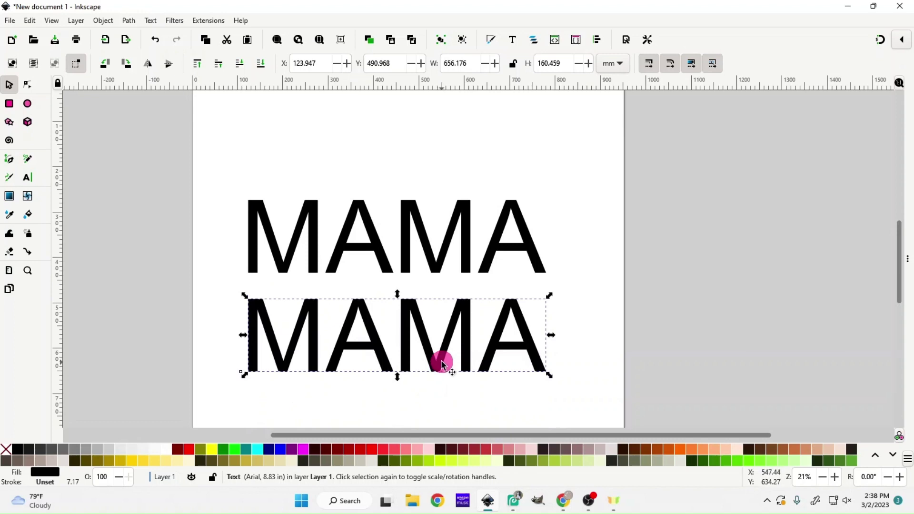
Change the font of the upper MAMA text to Bryana Black in the Normal style.
left_click(436, 260)
scroll(685, 218, "up", 5)
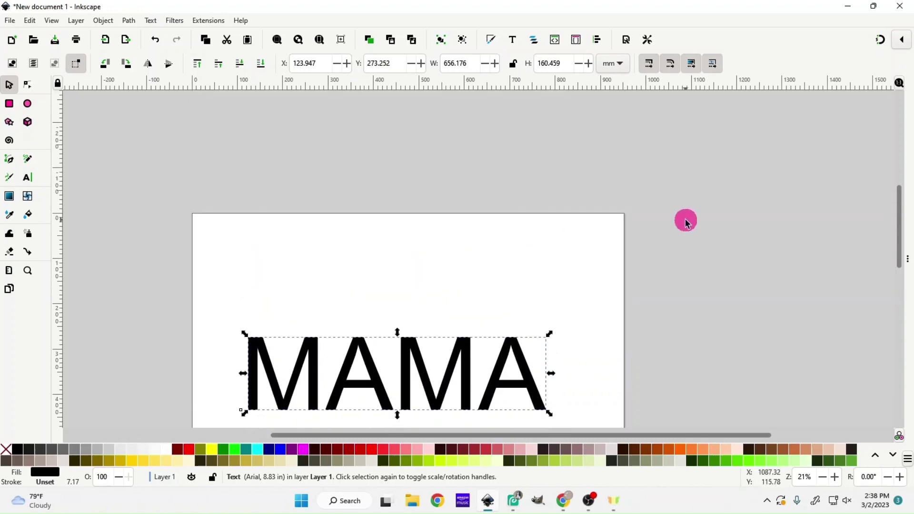
scroll(676, 224, "down", 3)
left_click_drag(908, 280, 690, 317)
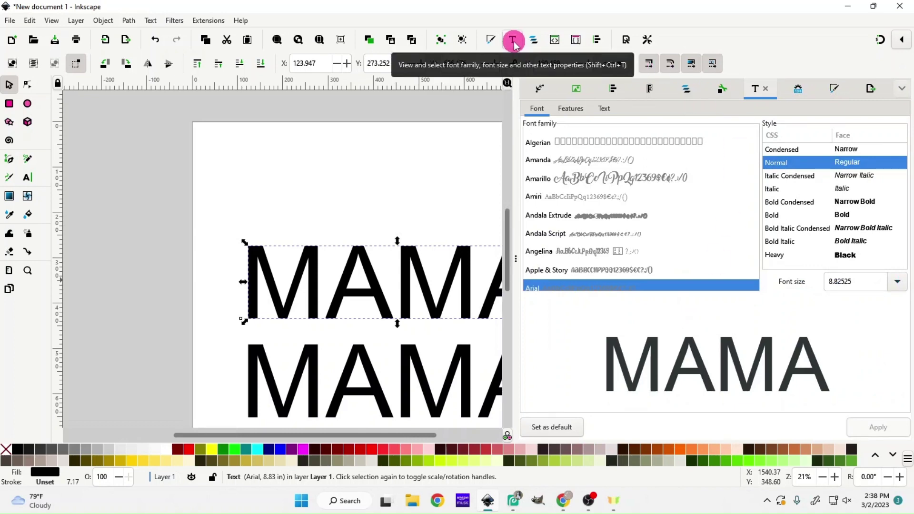
left_click(513, 38)
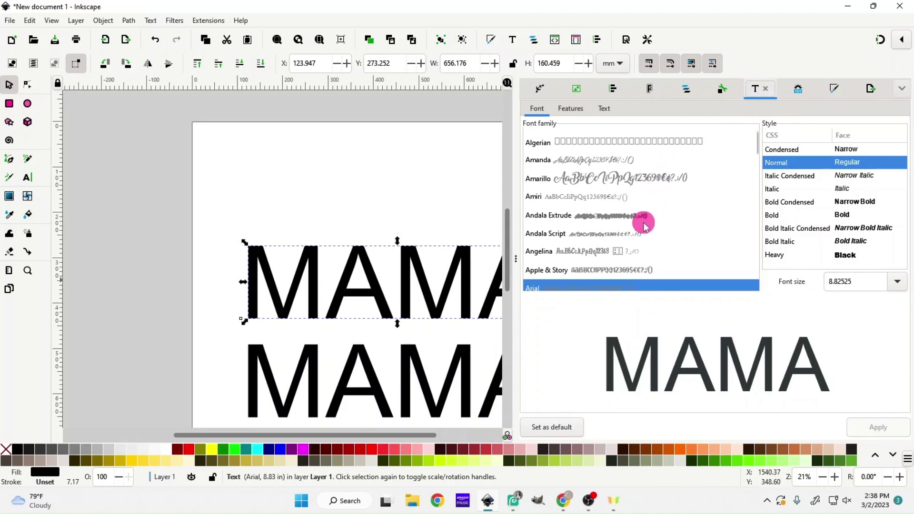
left_click(610, 234)
scroll(610, 236, "down", 3)
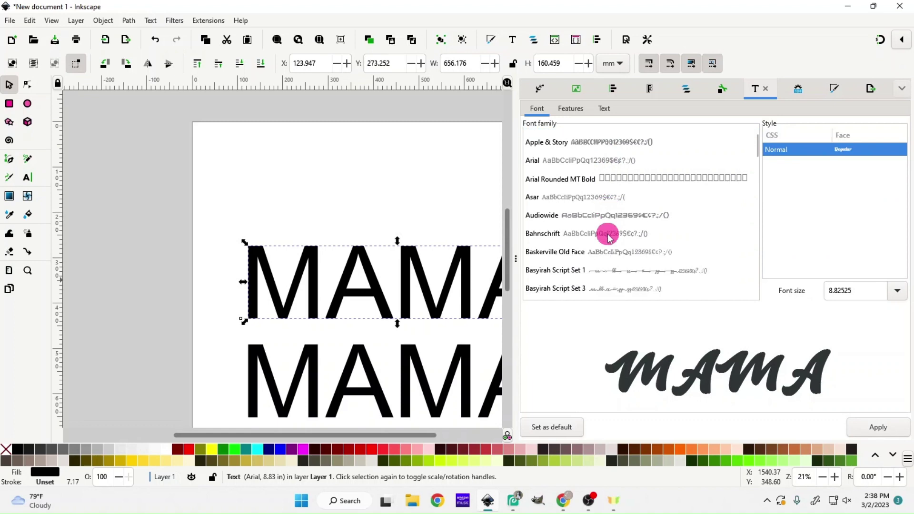
scroll(609, 237, "down", 2)
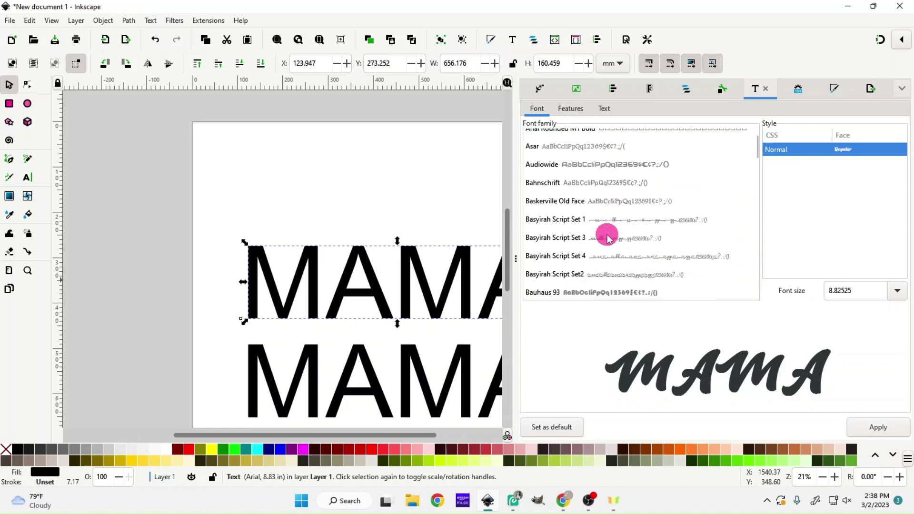
scroll(608, 238, "down", 6)
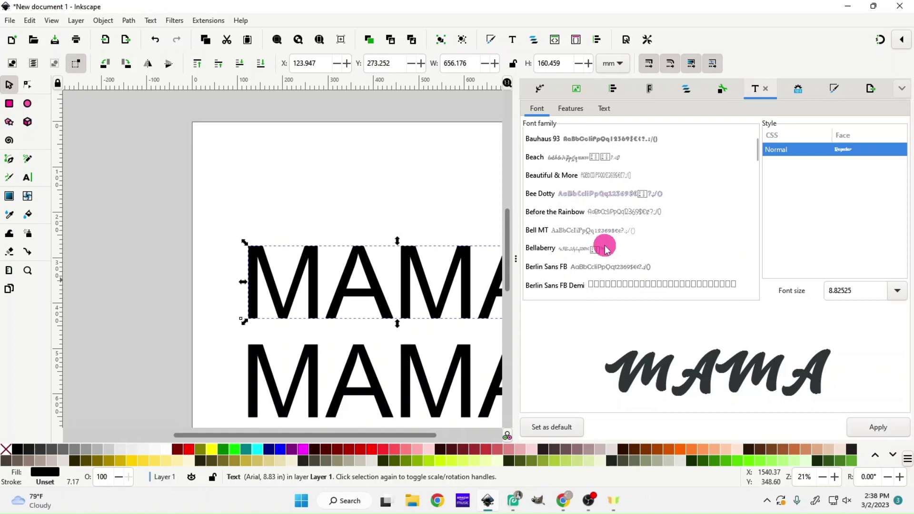
scroll(606, 249, "down", 2)
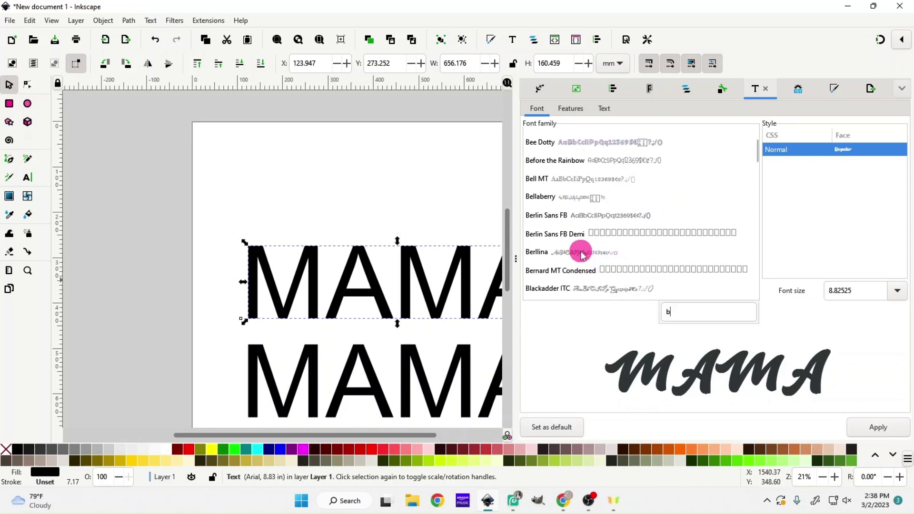
type("r")
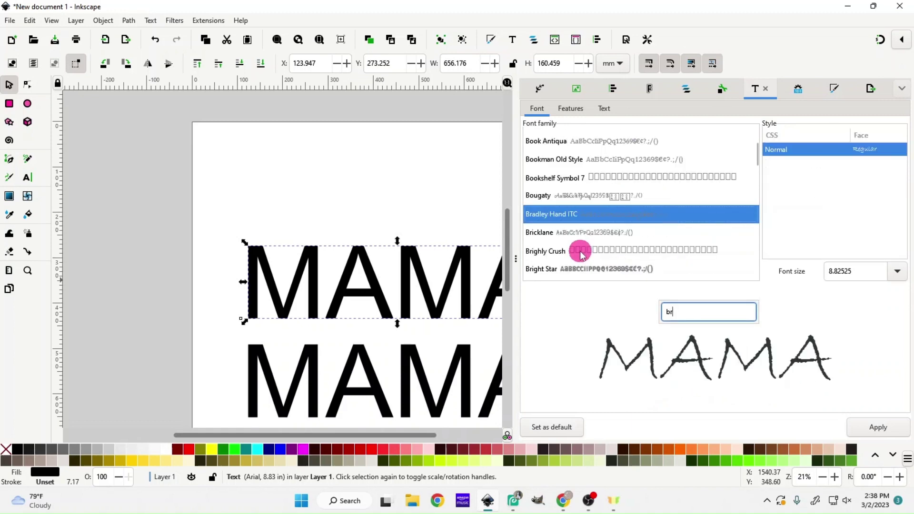
key("Down")
key("Down")
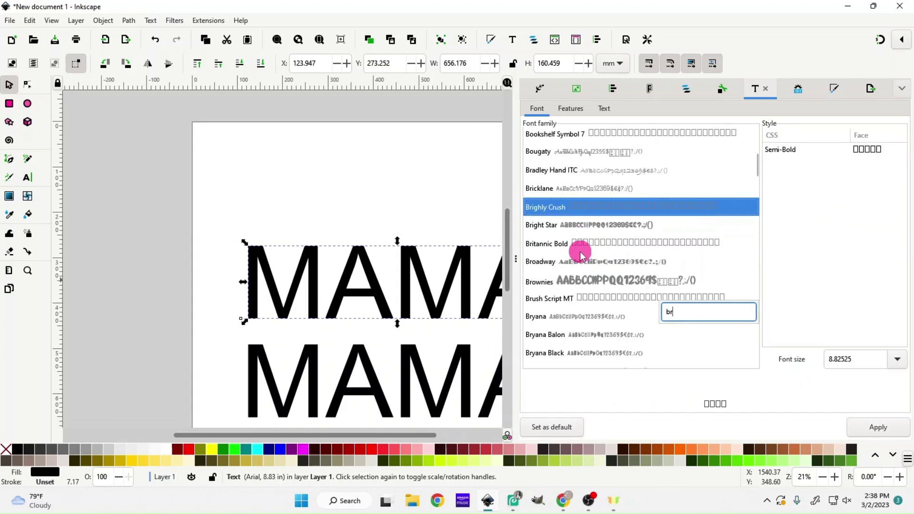
left_click(567, 336)
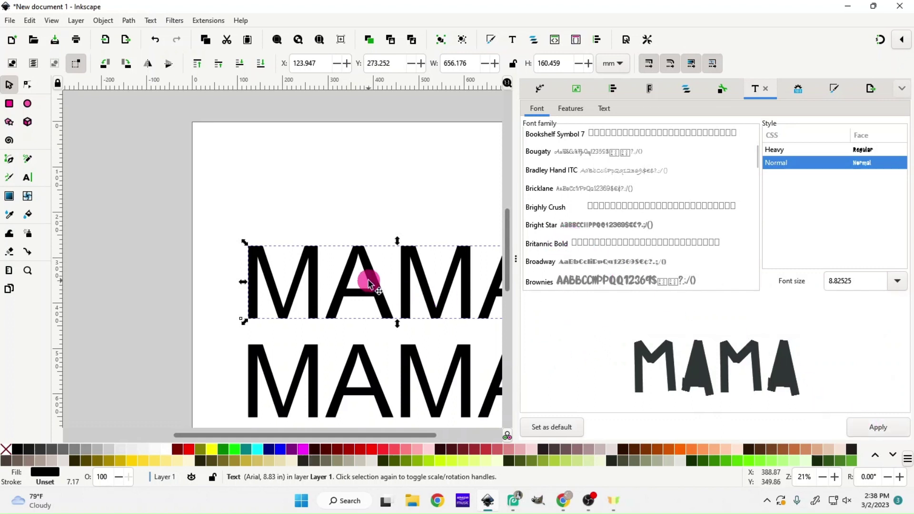
left_click(882, 431)
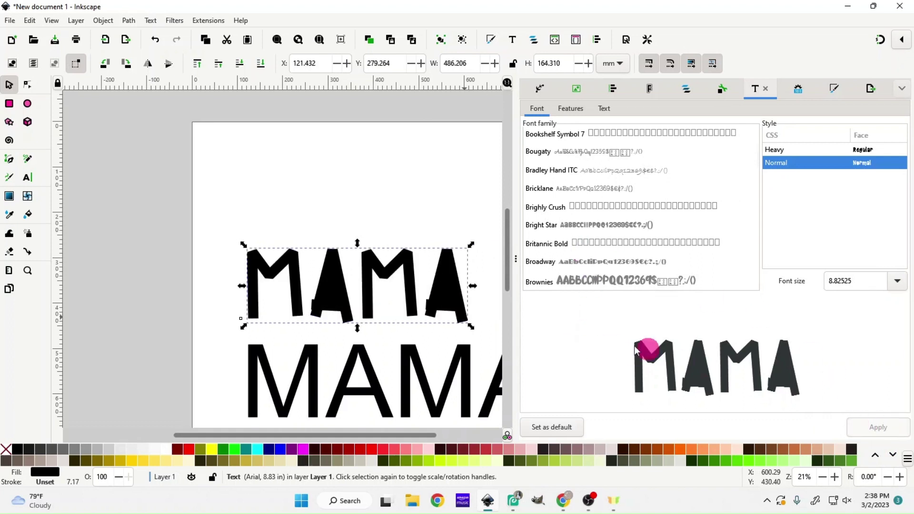
Move both MAMA texts further up the page and change the lower one's font to HANDLER.
left_click_drag(387, 300, 375, 218)
left_click_drag(415, 364, 380, 291)
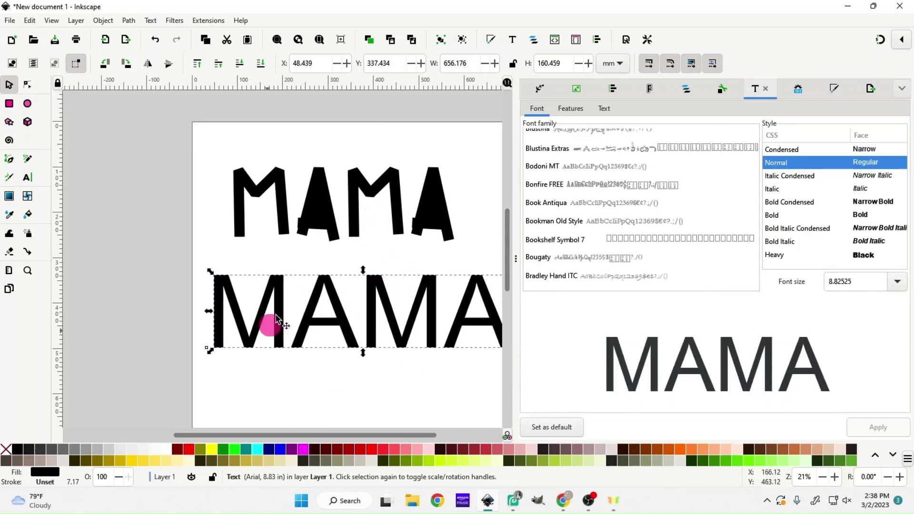
left_click(569, 241)
type("han")
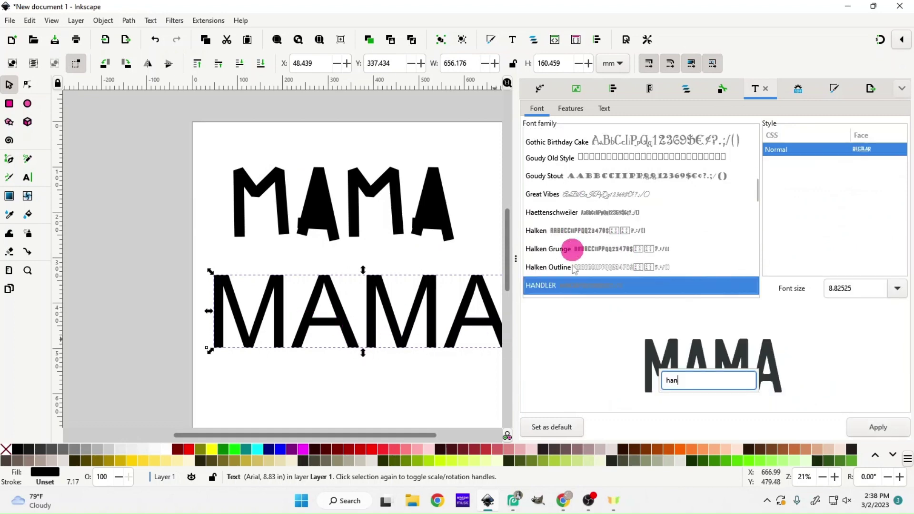
left_click(571, 289)
left_click(637, 285)
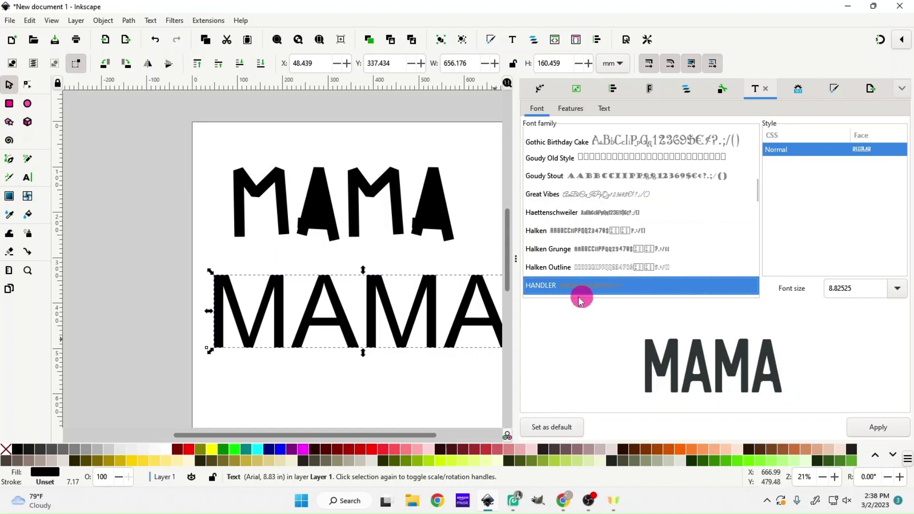
left_click(868, 423)
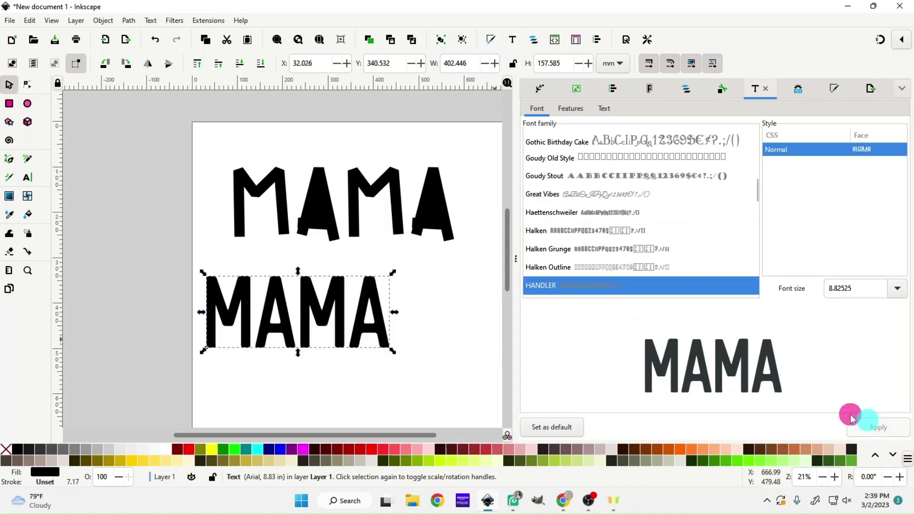
Position the Bryana Black MAMA on the upper part of the page and move the HANDLER MAMA off the page, to its right.
left_click_drag(367, 324, 403, 312)
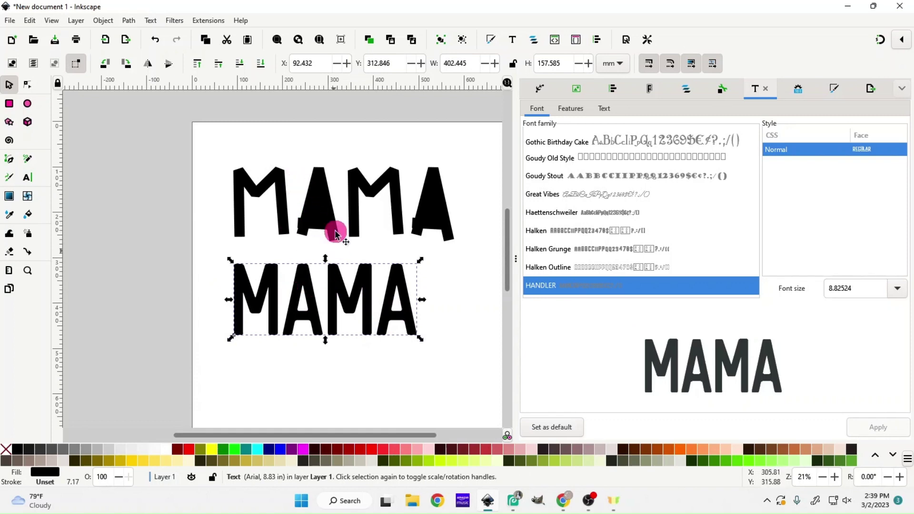
left_click_drag(514, 287, 890, 305)
left_click_drag(416, 321, 444, 316)
left_click_drag(436, 210, 462, 219)
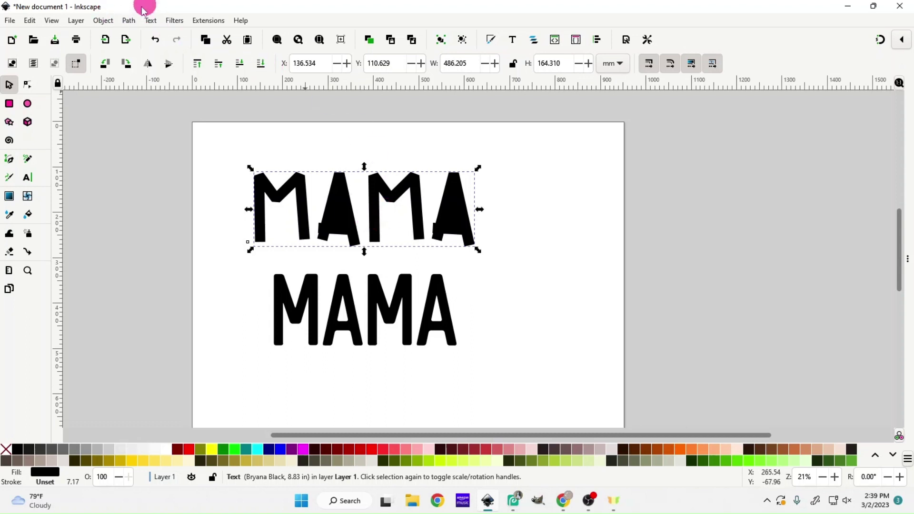
left_click_drag(331, 222, 340, 223)
left_click_drag(347, 300, 720, 178)
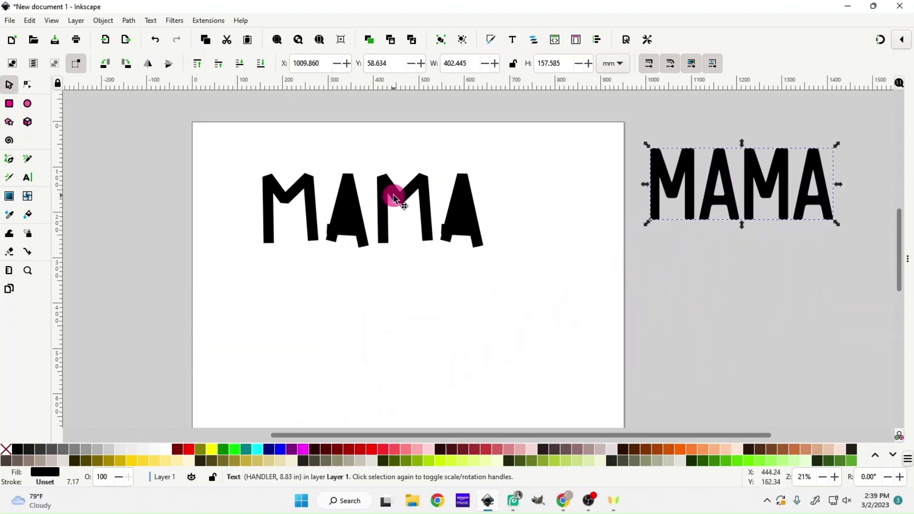
Convert the Bryana Black MAMA text to paths and ungroup it into individual letters.
left_click(425, 223)
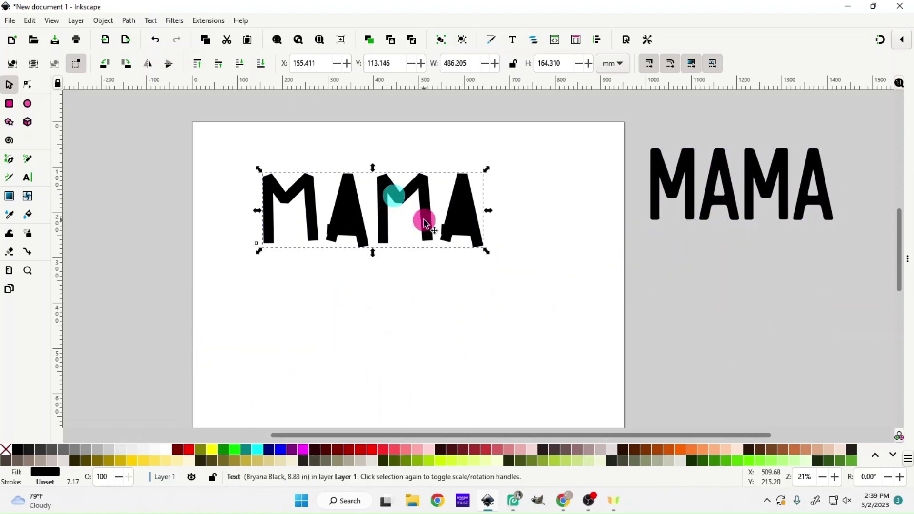
left_click(129, 22)
left_click(137, 36)
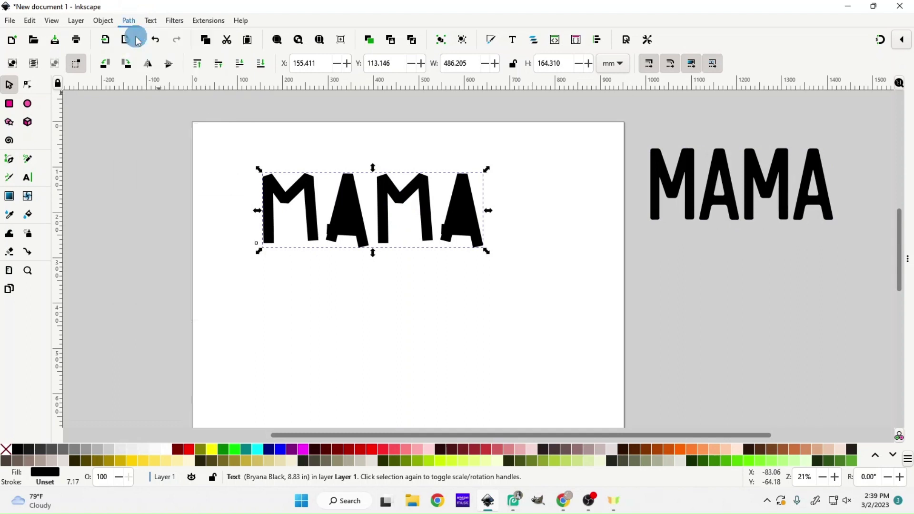
right_click(342, 211)
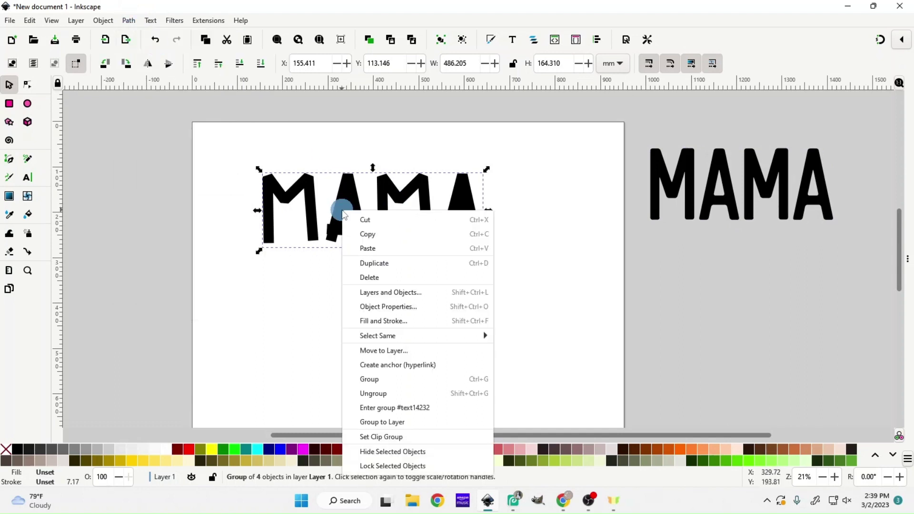
left_click(411, 393)
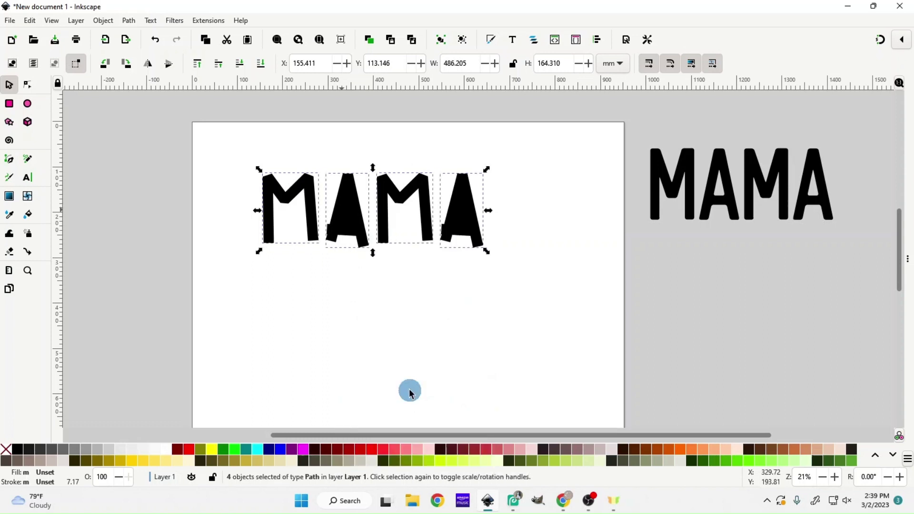
left_click(422, 310)
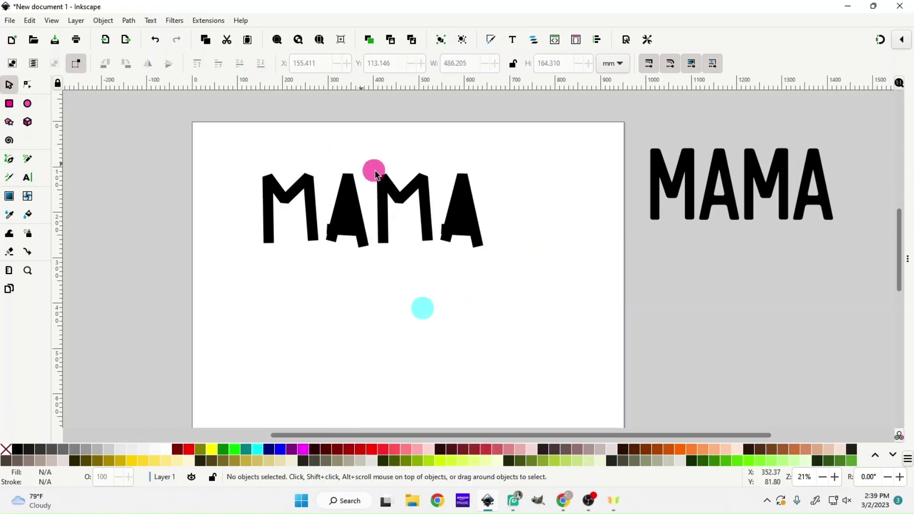
Delete both M letters of the Bryana Black word, keeping its two A letters.
left_click(287, 201)
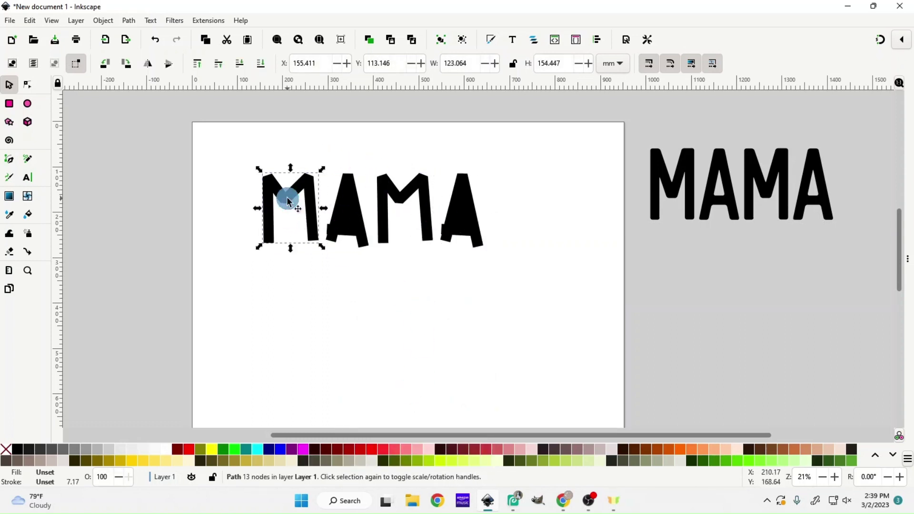
key("Delete")
left_click(399, 199)
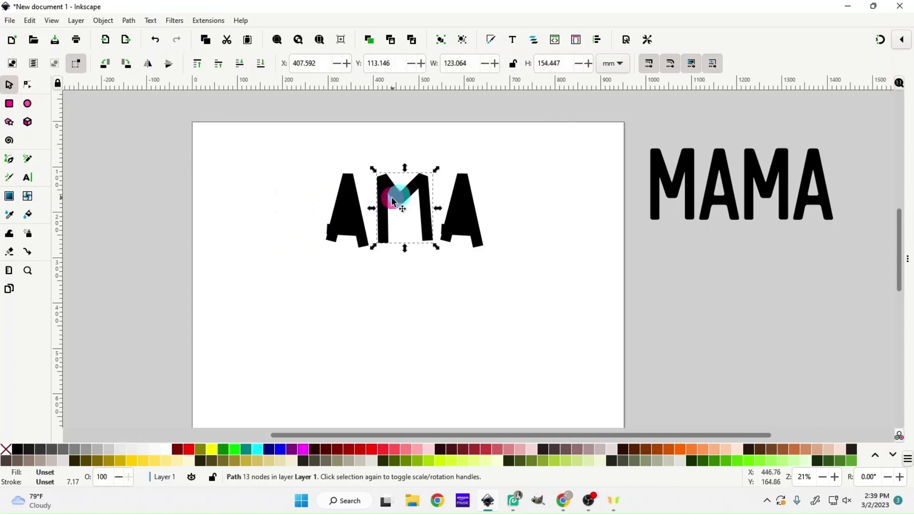
key("Delete")
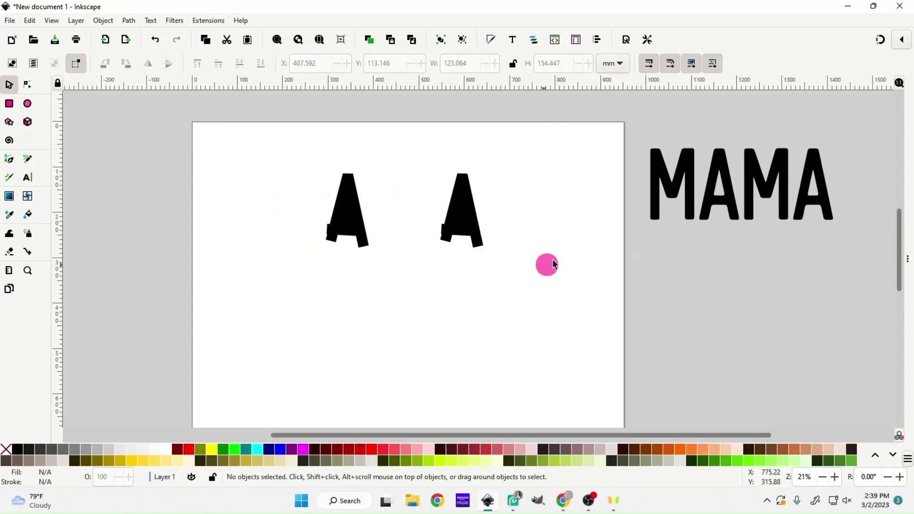
Move the HANDLER MAMA text onto the page below the two A letters, convert it to paths and ungroup its letters.
left_click_drag(663, 205, 340, 311)
left_click(130, 20)
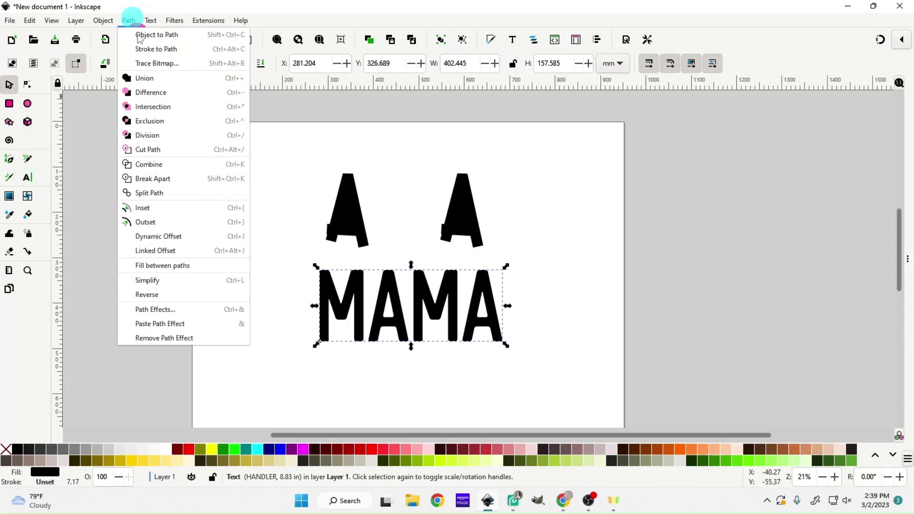
left_click(138, 37)
right_click(393, 309)
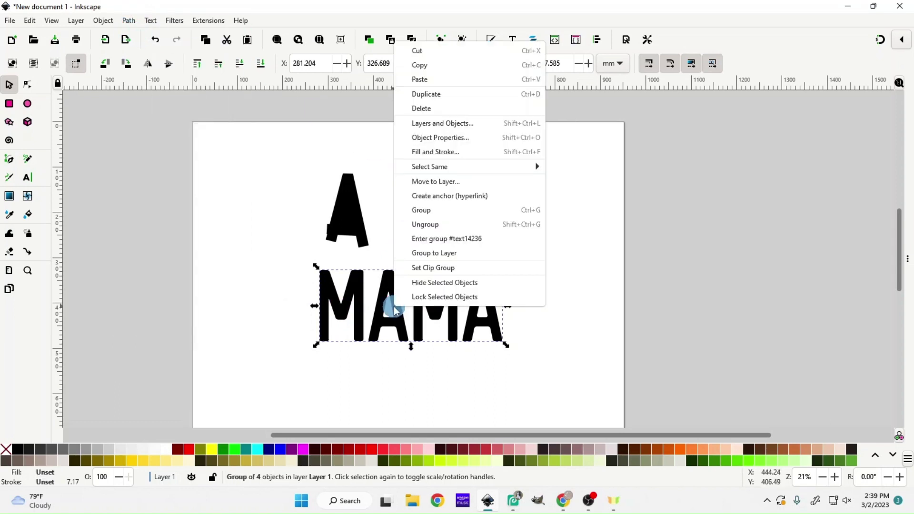
left_click(424, 223)
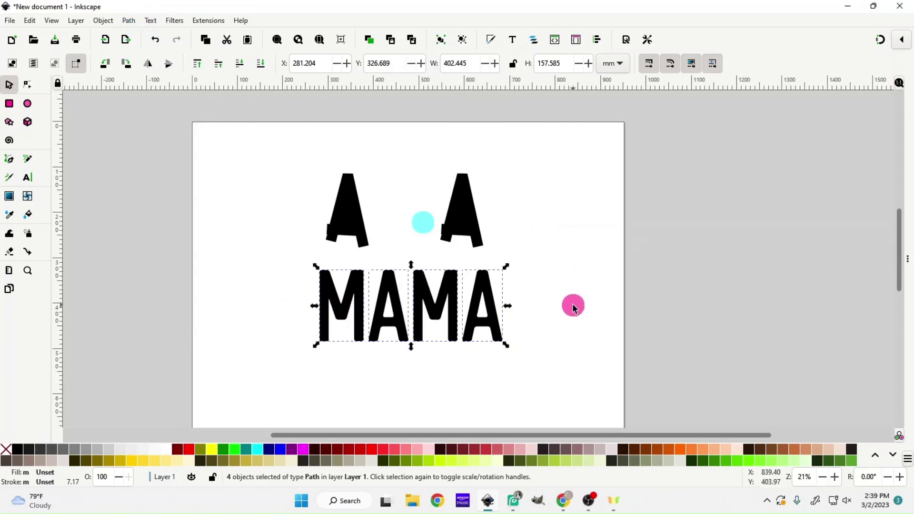
left_click(564, 348)
Delete both A letters of the HANDLER word, keeping its two M letters.
left_click(389, 310)
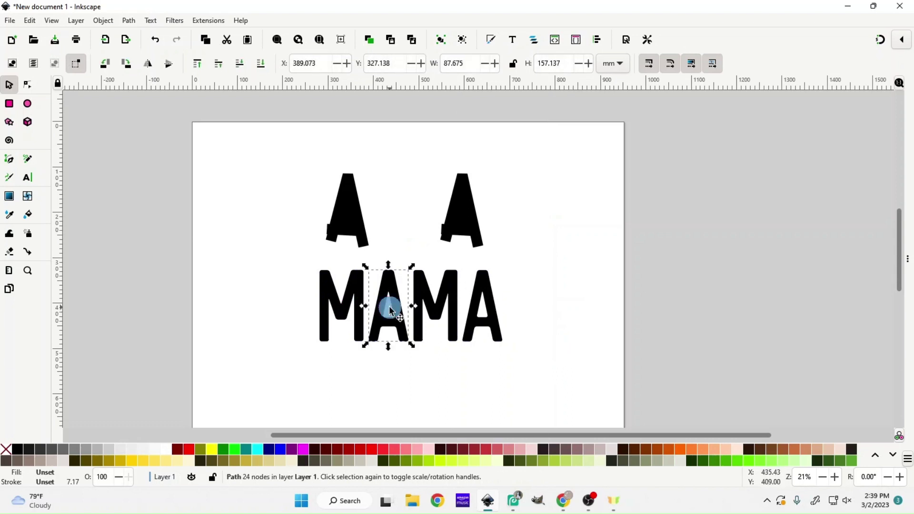
key("Delete")
left_click(477, 294)
key("Delete")
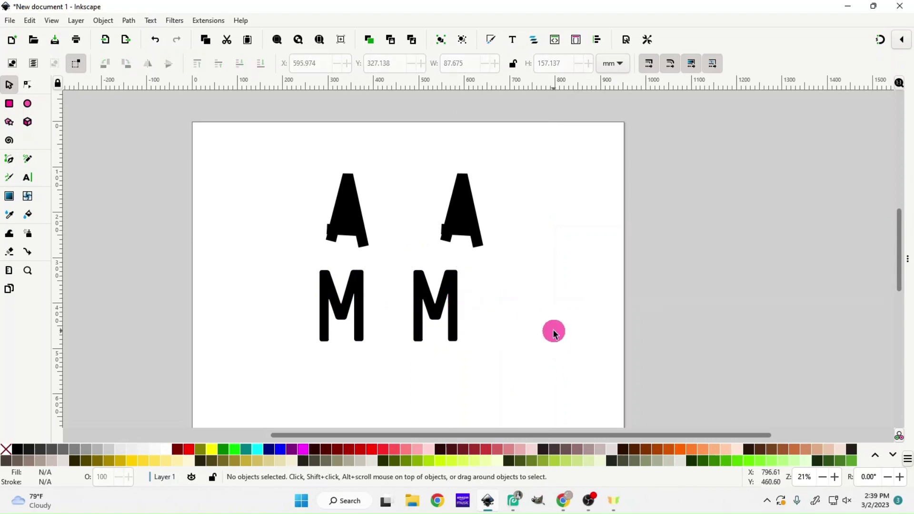
Arrange the two HANDLER M letters with the Bryana Black A letters to spell MAMA in one row, closing up the last A.
left_click_drag(338, 314, 294, 209)
left_click_drag(439, 314, 394, 210)
left_click_drag(452, 211, 434, 208)
Duplicate the four letters of the combined MAMA and place the copy directly below the original.
left_click_drag(246, 155, 502, 285)
right_click(456, 230)
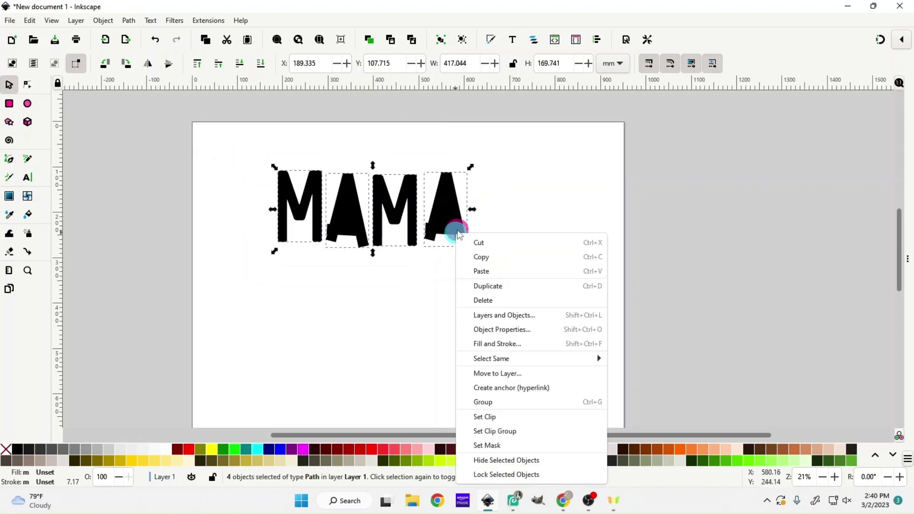
left_click(484, 281)
left_click_drag(467, 245, 455, 332)
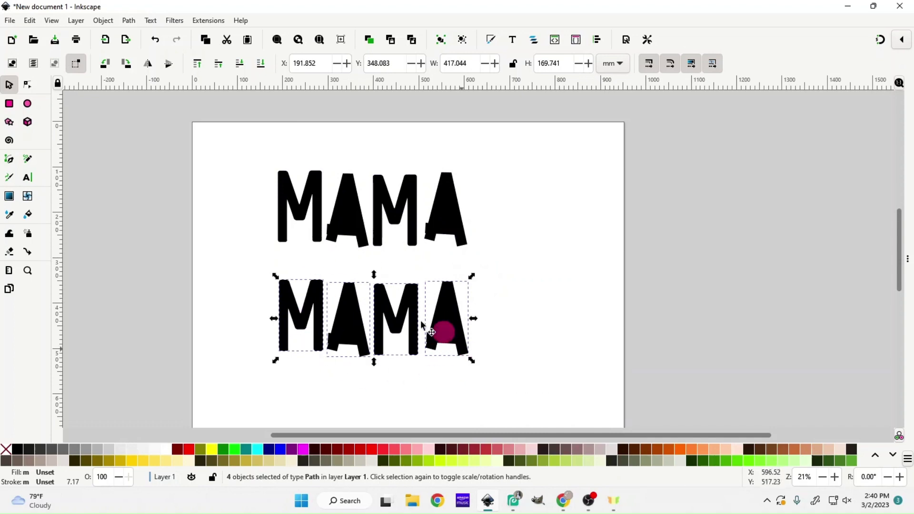
Examine the layering of the sample MAMA doodle design above the page and return to the working letters.
scroll(352, 263, "up", 4)
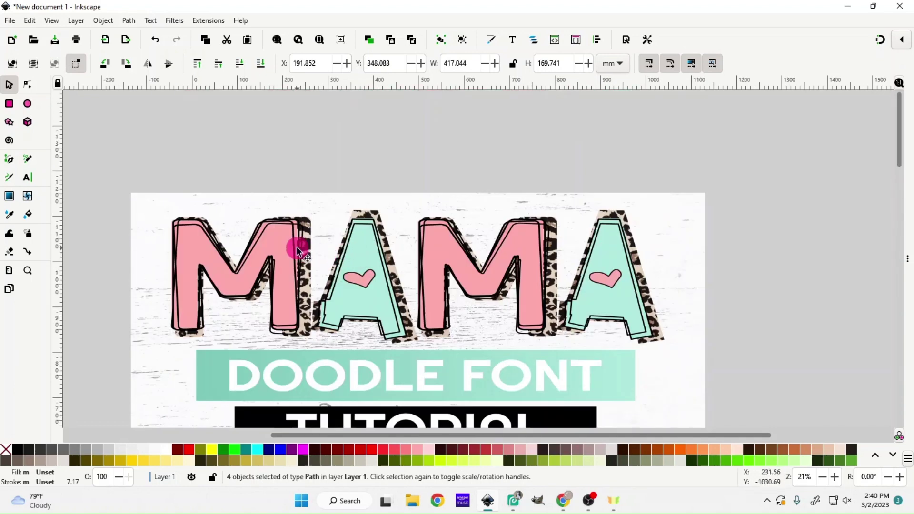
scroll(471, 428, "right", 9)
scroll(473, 416, "down", 15)
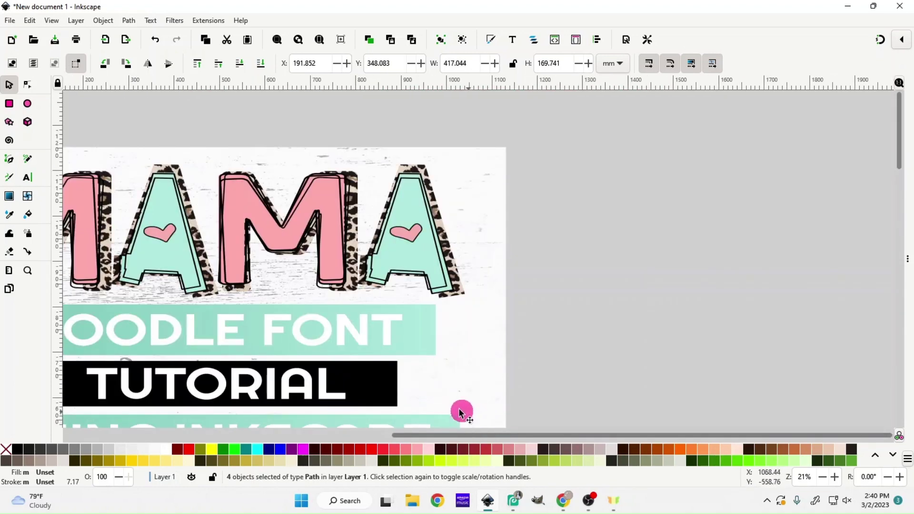
scroll(405, 390, "down", 5)
left_click_drag(469, 435, 393, 437)
scroll(399, 360, "down", 2)
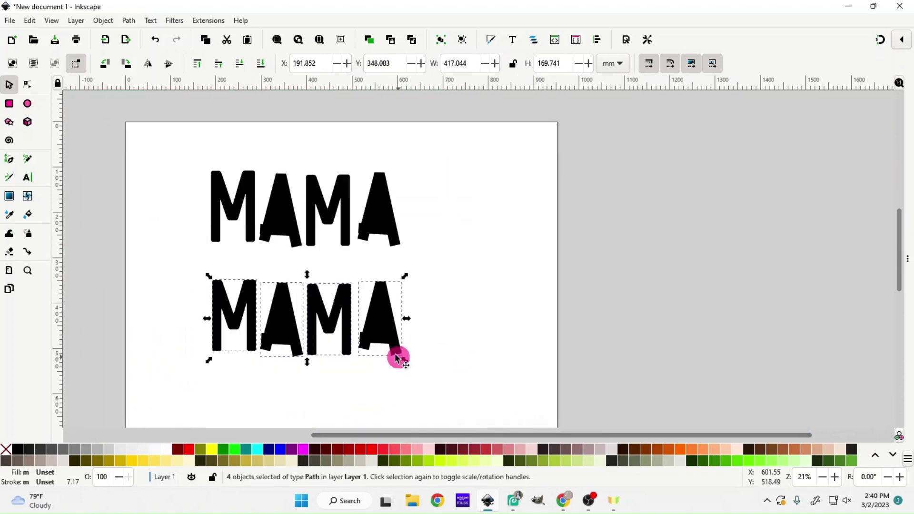
scroll(319, 270, "up", 2)
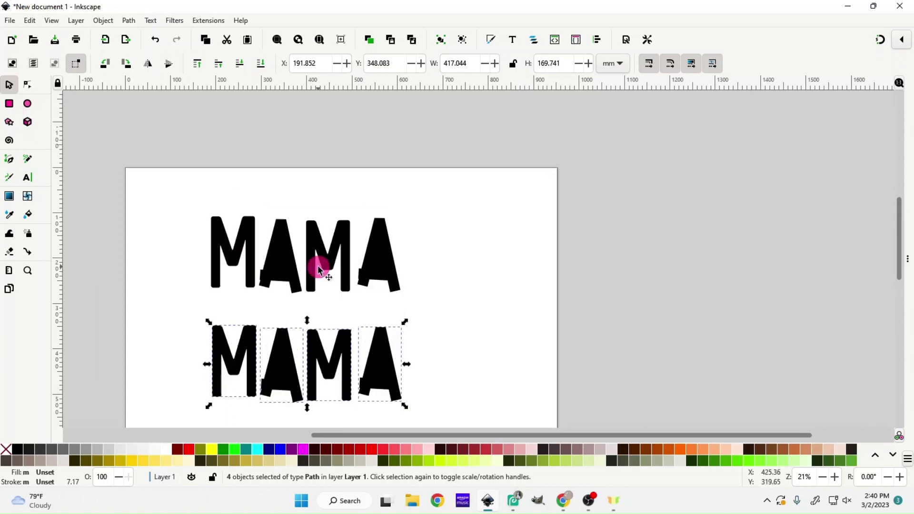
Duplicate the upper MAMA again and place the copy beside the lower MAMA, to its right.
left_click_drag(198, 205, 411, 307)
right_click(385, 286)
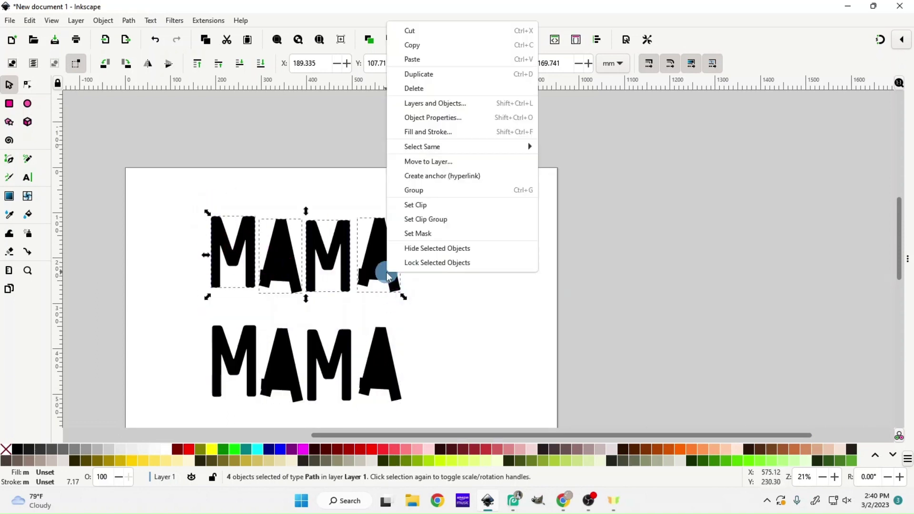
left_click(439, 74)
left_click_drag(382, 263, 595, 377)
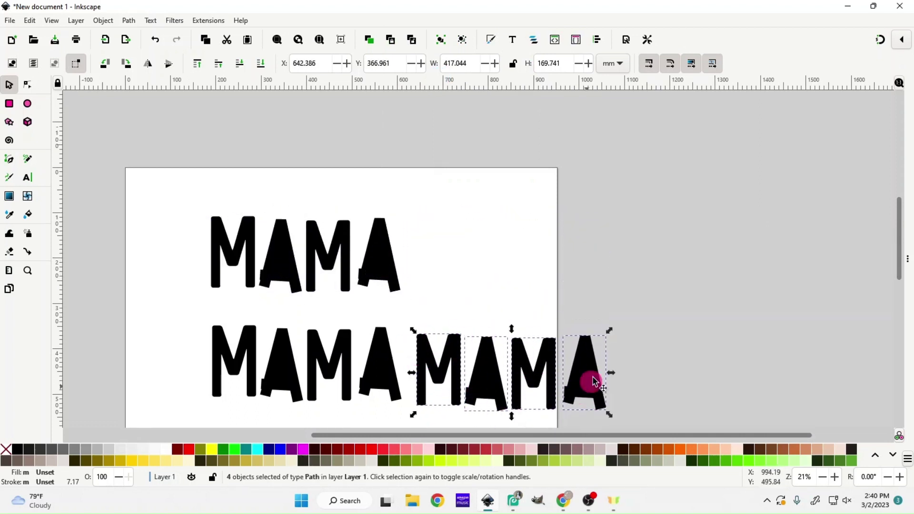
left_click(480, 294)
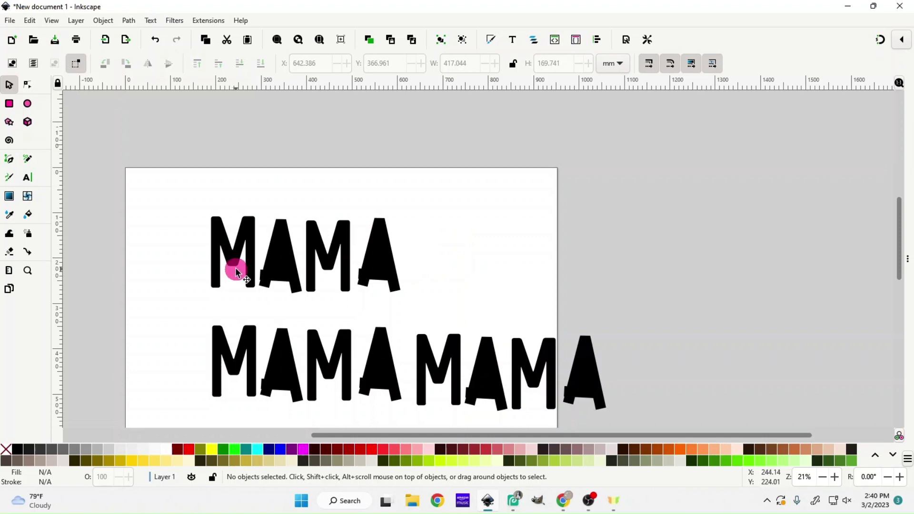
left_click(10, 21)
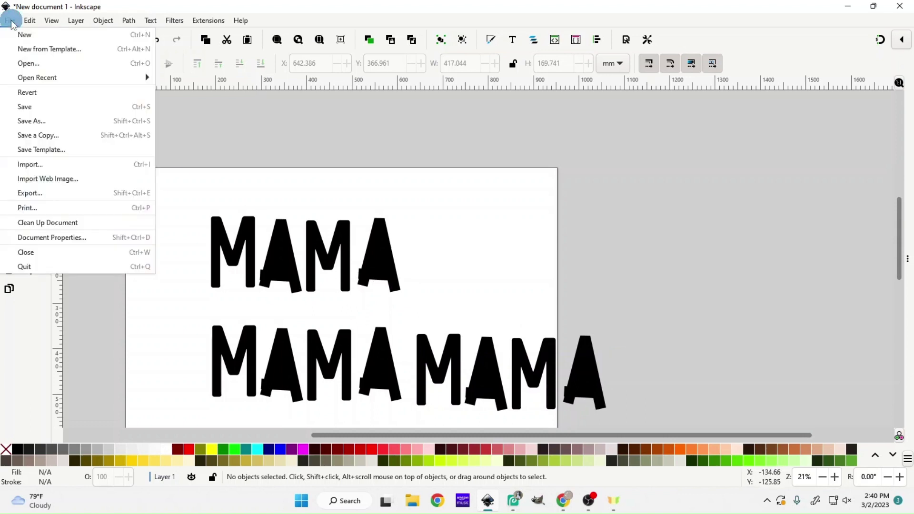
left_click(39, 164)
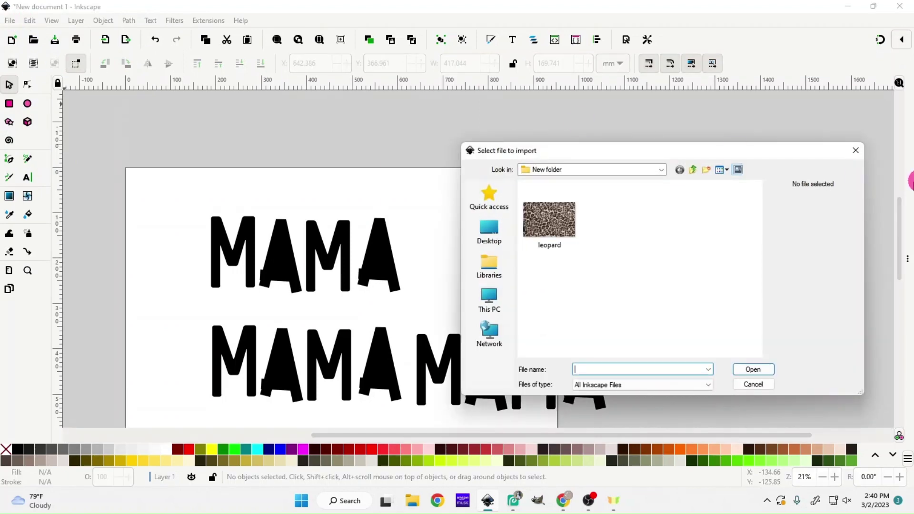
left_click(856, 151)
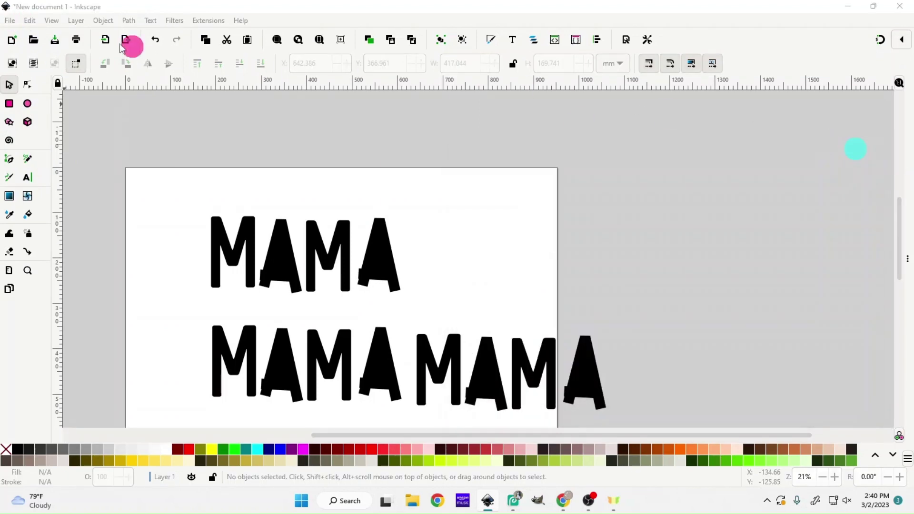
Import the leopard image into the document and place it to the right of the upper MAMA.
left_click(10, 21)
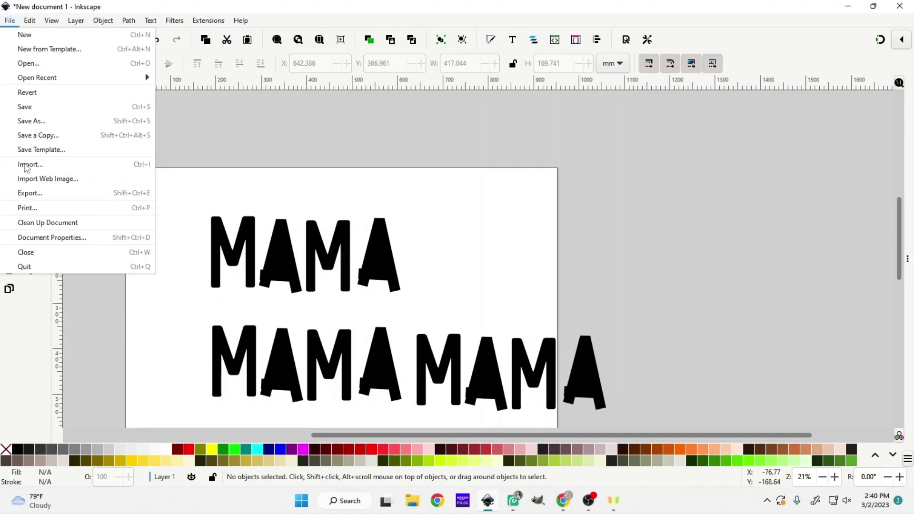
left_click(222, 179)
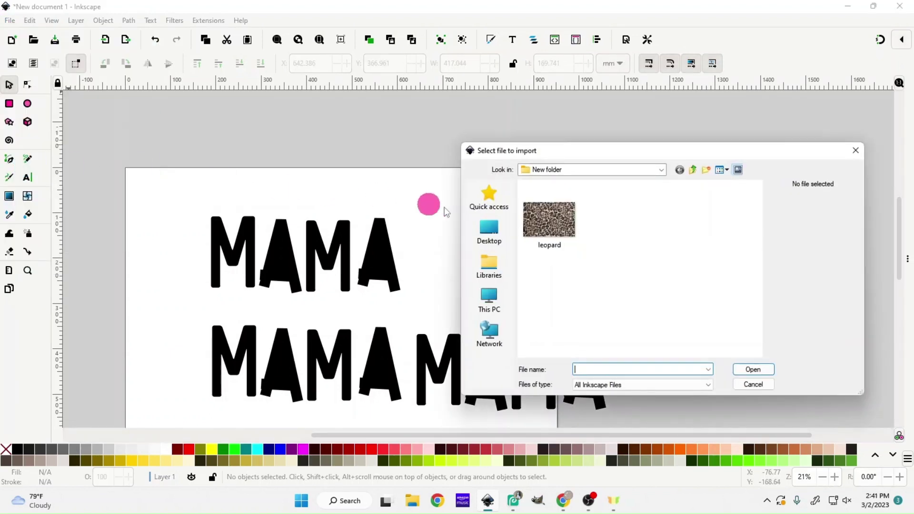
double_click(555, 232)
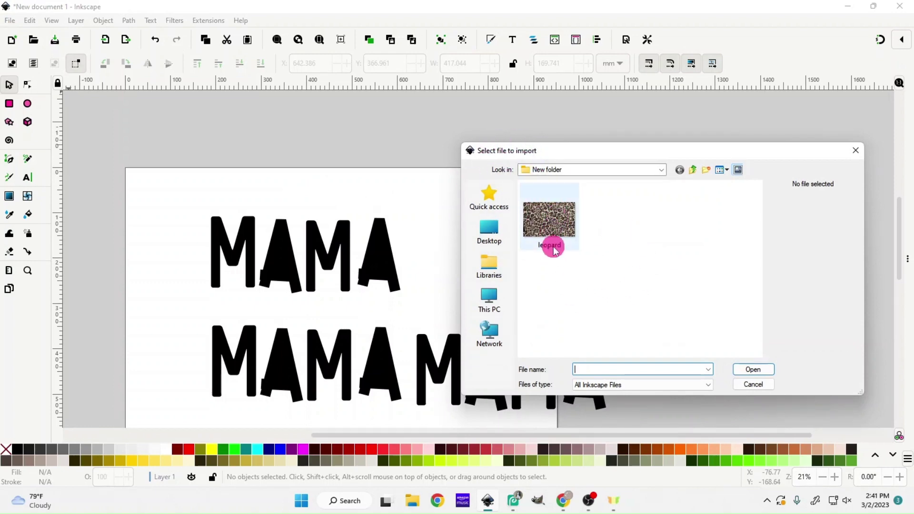
double_click(560, 216)
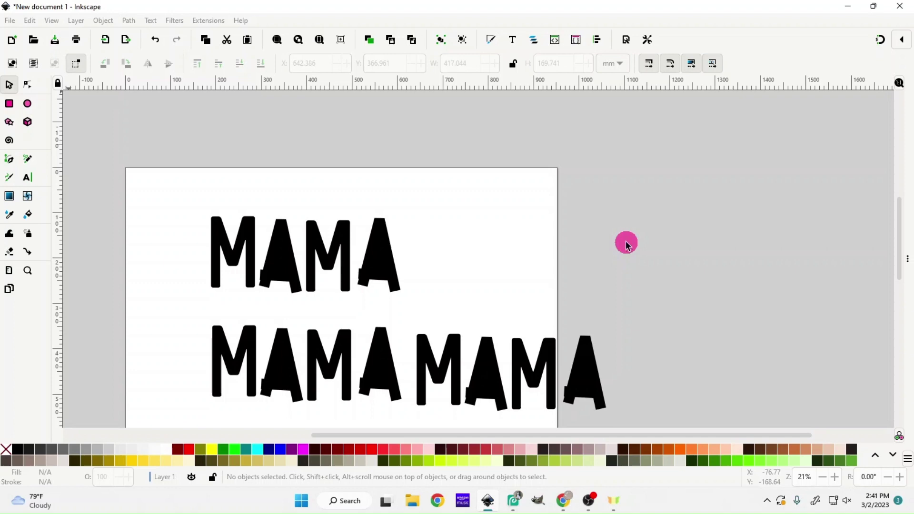
left_click_drag(626, 244, 564, 254)
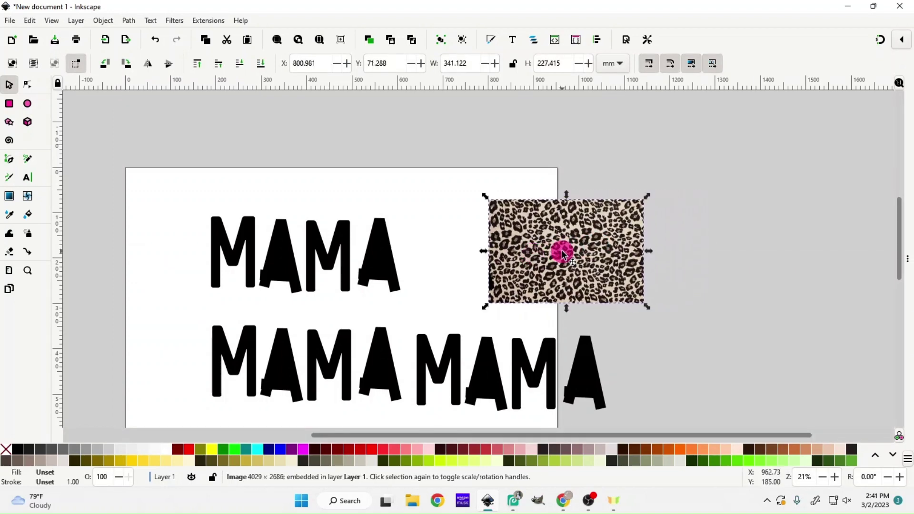
Resize the leopard image to about 315 × 210 mm and position it over the page's right edge, beside the upper MAMA.
left_click_drag(649, 198, 718, 163)
left_click_drag(604, 282, 745, 201)
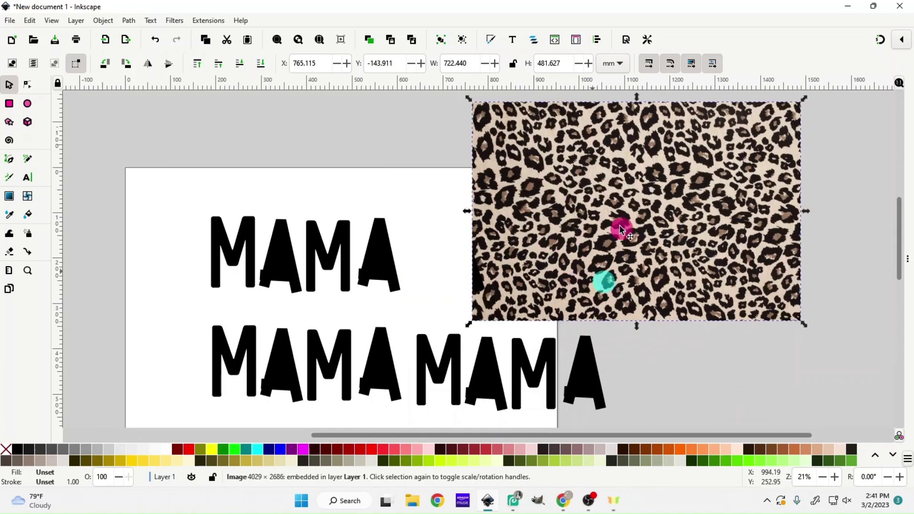
left_click_drag(698, 159, 681, 204)
left_click_drag(794, 127, 695, 192)
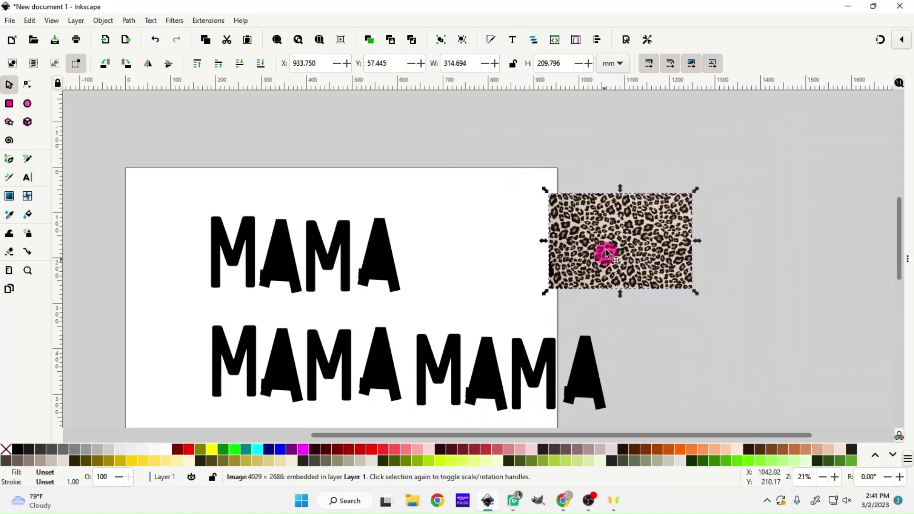
left_click_drag(629, 232, 574, 258)
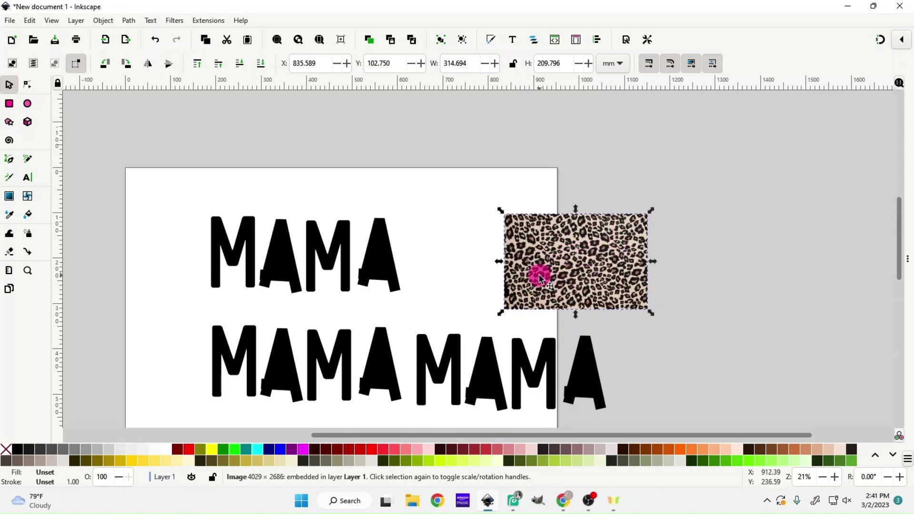
left_click_drag(571, 266, 564, 243)
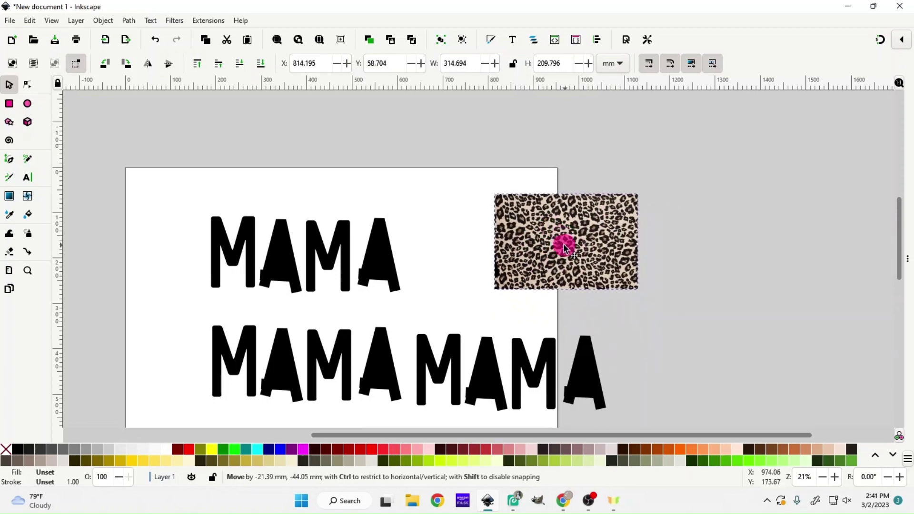
Duplicate the leopard image to its right and slightly shift the first M and A of the lower-right MAMA.
right_click(564, 244)
left_click(619, 289)
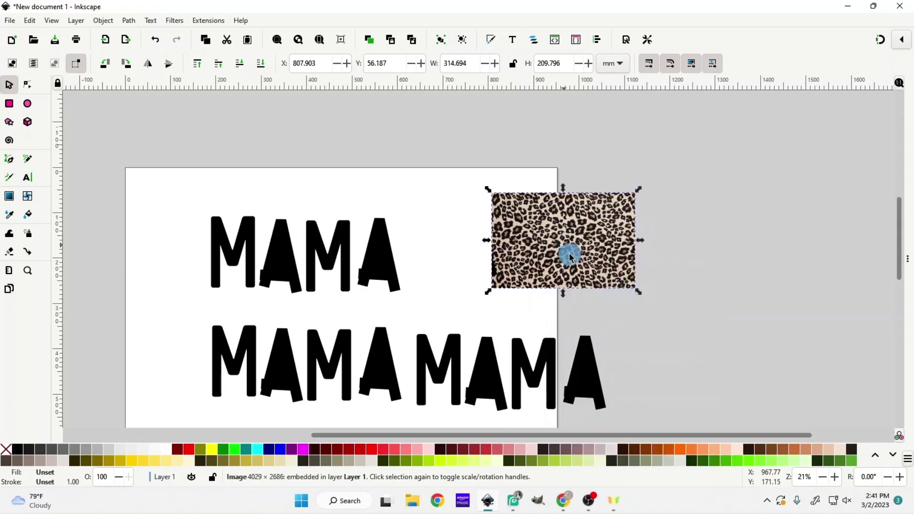
left_click_drag(713, 244, 745, 243)
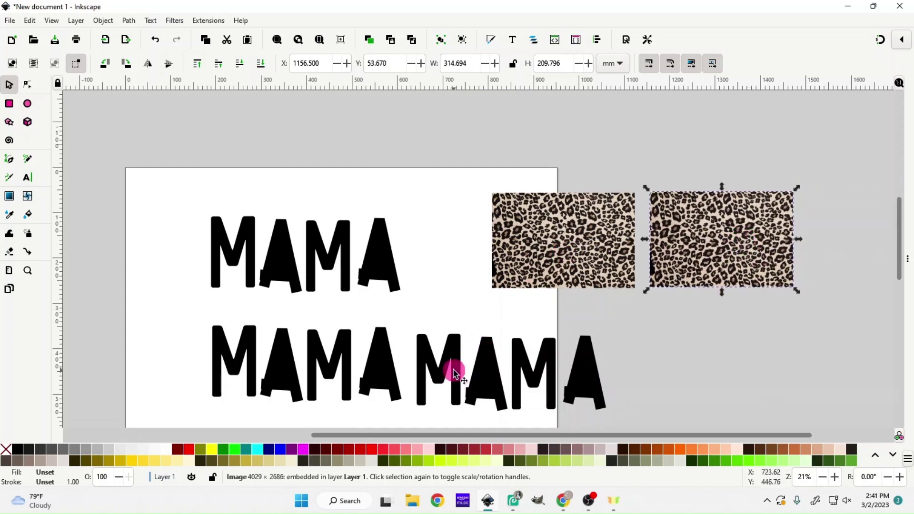
left_click_drag(442, 372, 454, 355)
mouse_move(487, 383)
left_mouse_down()
mouse_move(624, 287)
mouse_move(704, 246)
mouse_move(510, 327)
mouse_move(496, 367)
mouse_move(457, 358)
mouse_move(450, 376)
mouse_move(478, 380)
left_mouse_up()
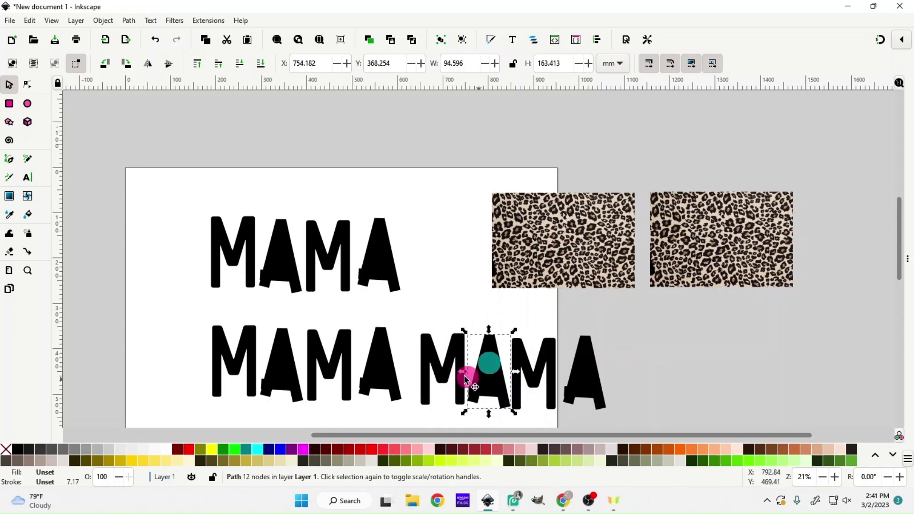
Make two more copies of the leopard image and set them side by side in a row above the existing pair.
right_click(561, 256)
left_click_drag(572, 249, 573, 83)
left_click_drag(565, 204, 567, 167)
right_click(564, 167)
left_click(614, 218)
left_click_drag(684, 161, 853, 157)
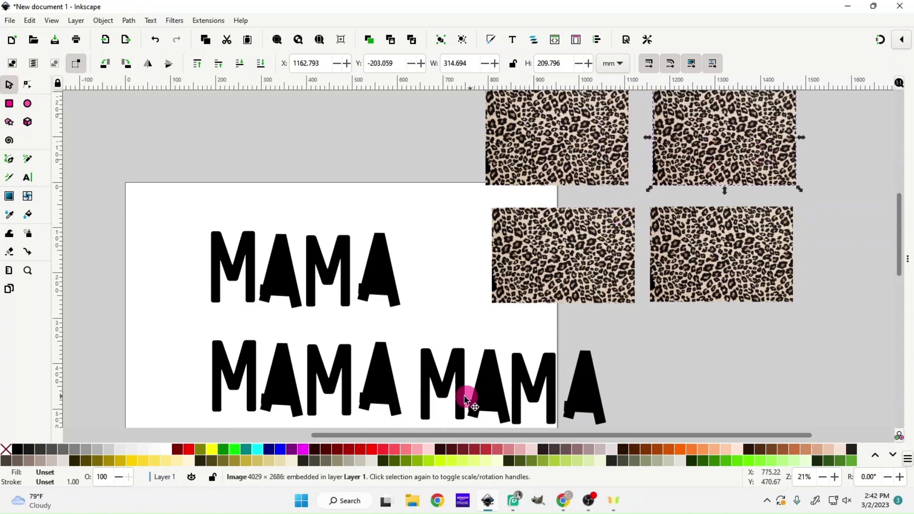
Move the first M of the lower-right MAMA onto the lower-left leopard image and raise it to the top.
left_click_drag(445, 391, 571, 255)
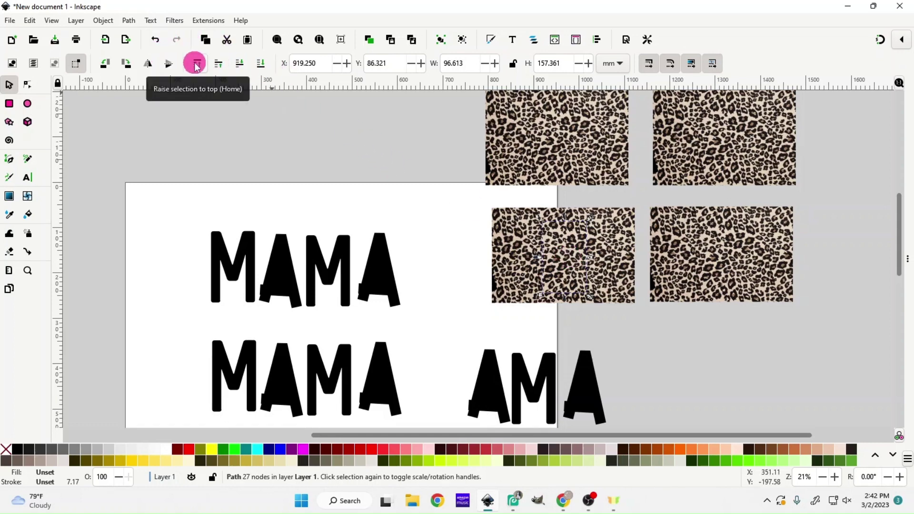
left_click(197, 64)
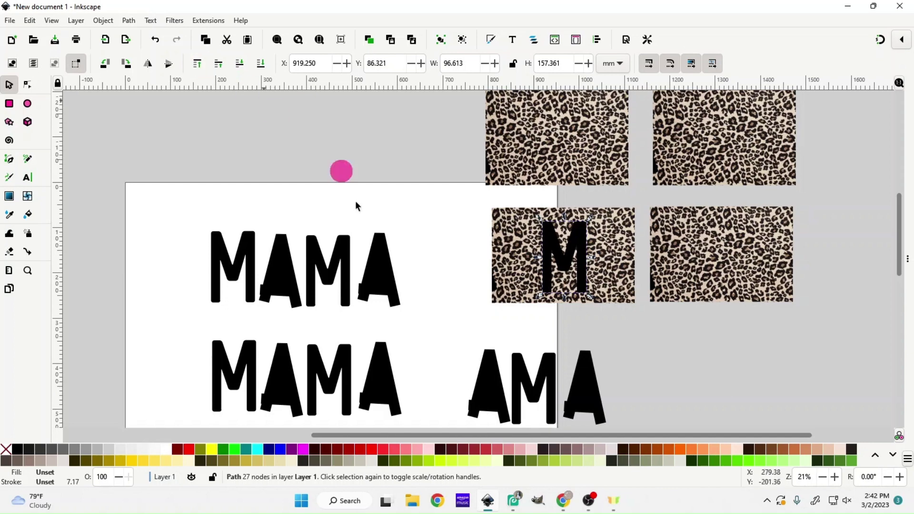
Clip the lower-left leopard image to the M shape and move the patterned M beside the upper MAMA.
left_click_drag(475, 202, 640, 331)
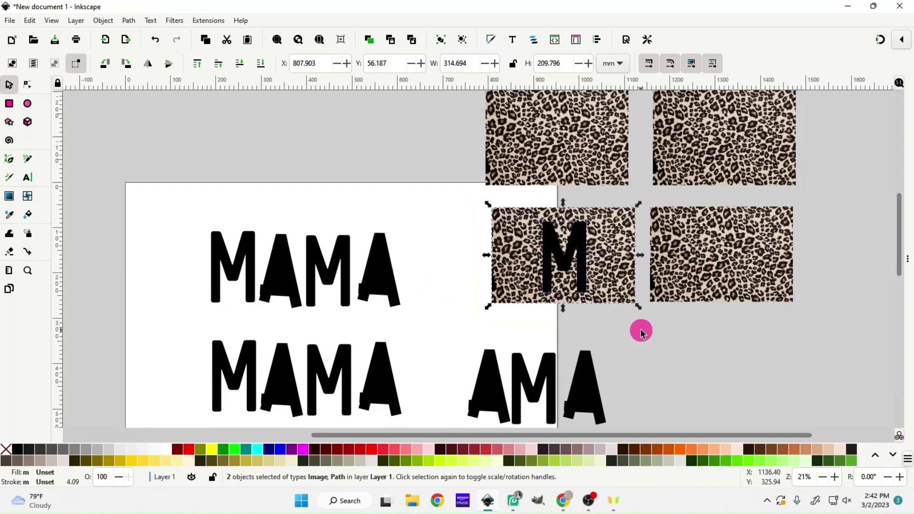
right_click(562, 268)
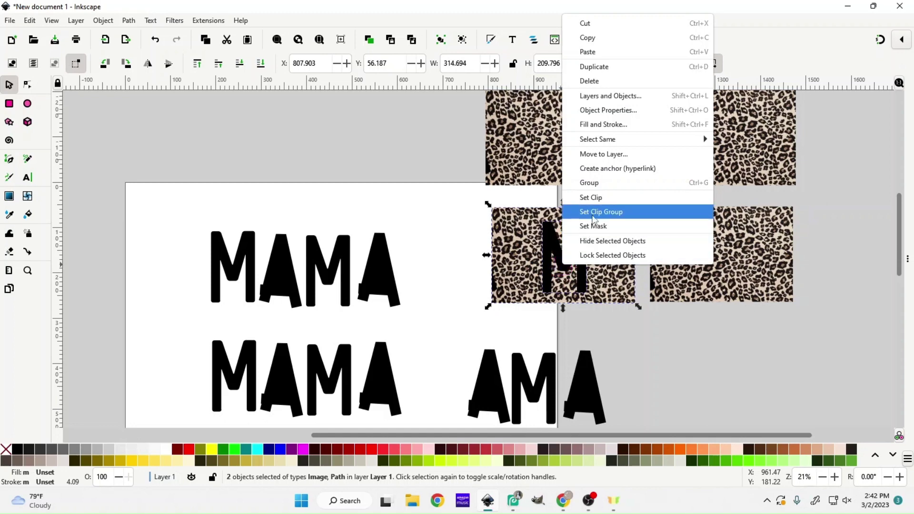
left_click(604, 197)
left_click_drag(575, 271, 443, 272)
Clip the lower-right leopard image to the first A of the lower-right letters, raised on top, and place it beside the patterned M.
left_click_drag(491, 399, 719, 259)
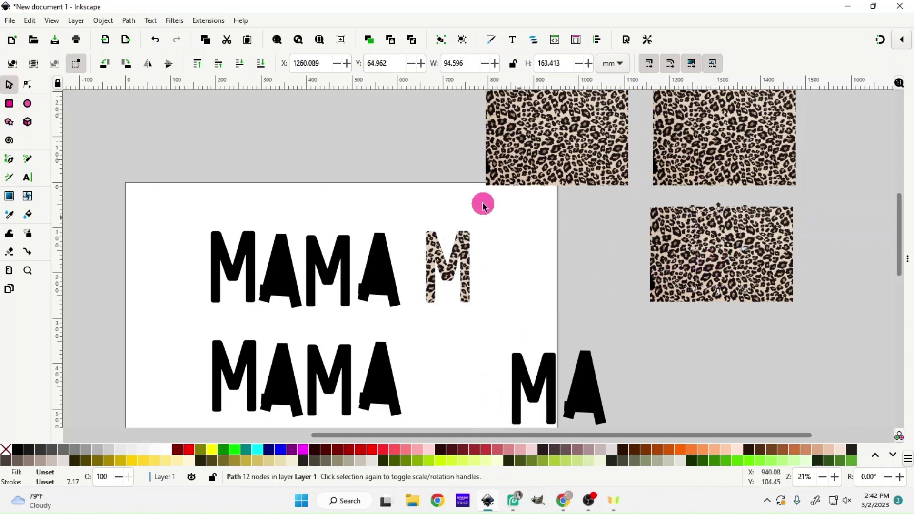
left_click(200, 69)
left_click_drag(720, 255, 722, 272)
left_click_drag(643, 196, 806, 328)
right_click(733, 284)
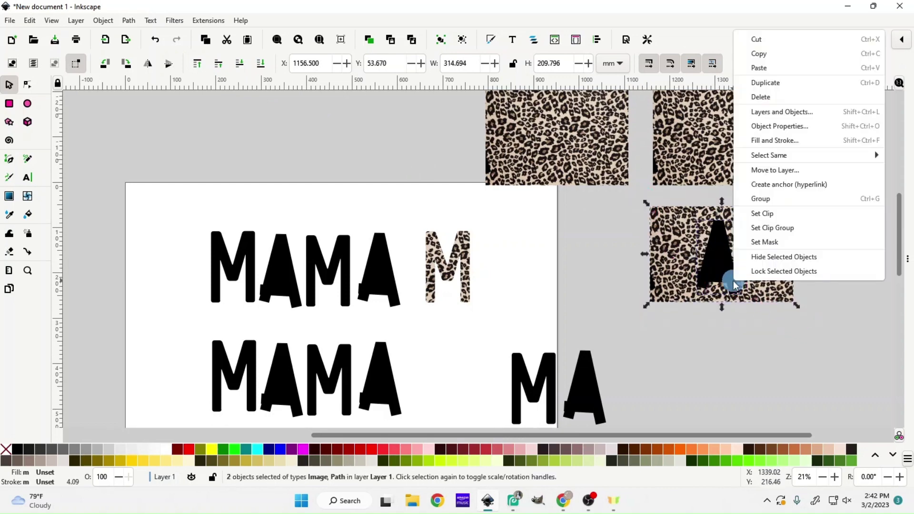
left_click(772, 220)
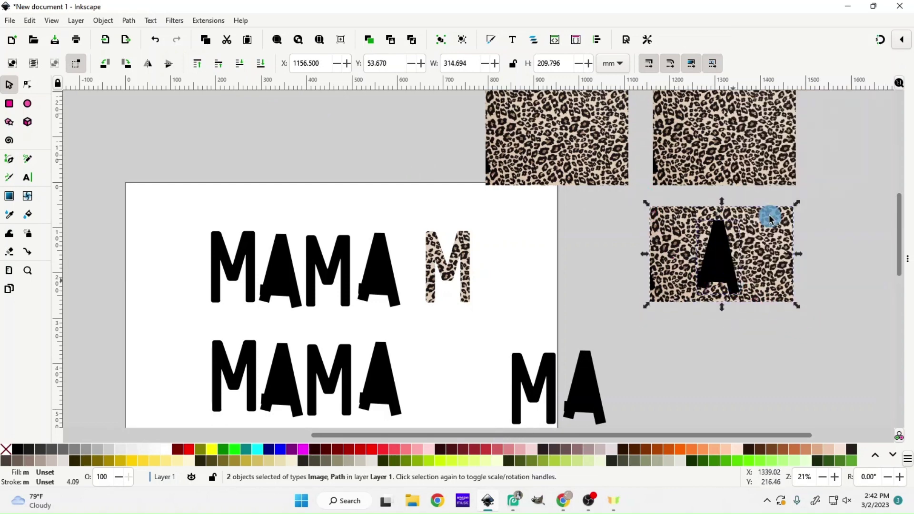
left_click_drag(723, 265, 505, 280)
Clip the upper-left leopard image to the remaining M, raised on top, and place the patterned M after the patterned A.
scroll(539, 394, "up", 2)
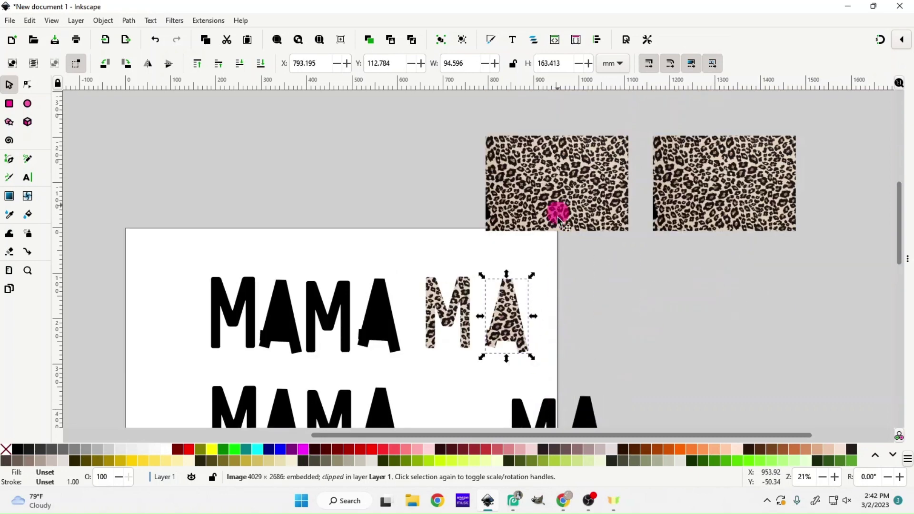
left_click_drag(528, 431, 559, 164)
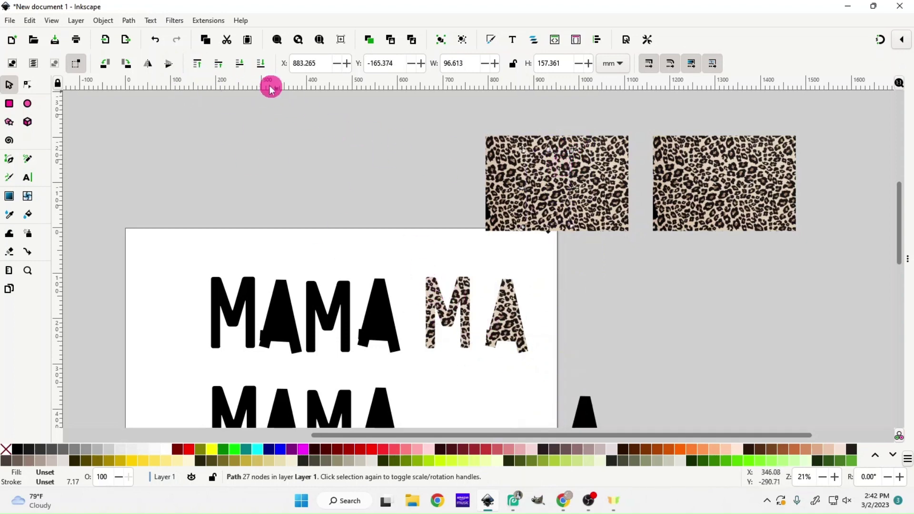
left_click(203, 69)
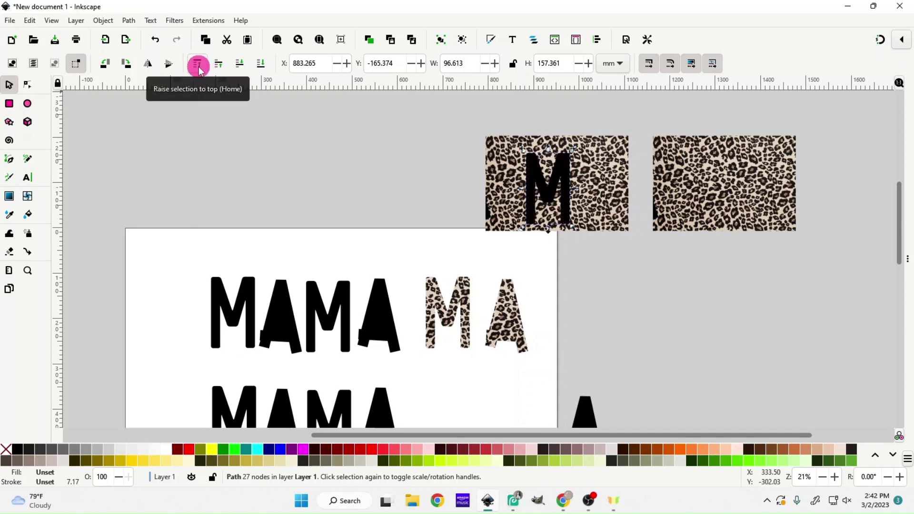
left_click_drag(470, 133, 629, 264)
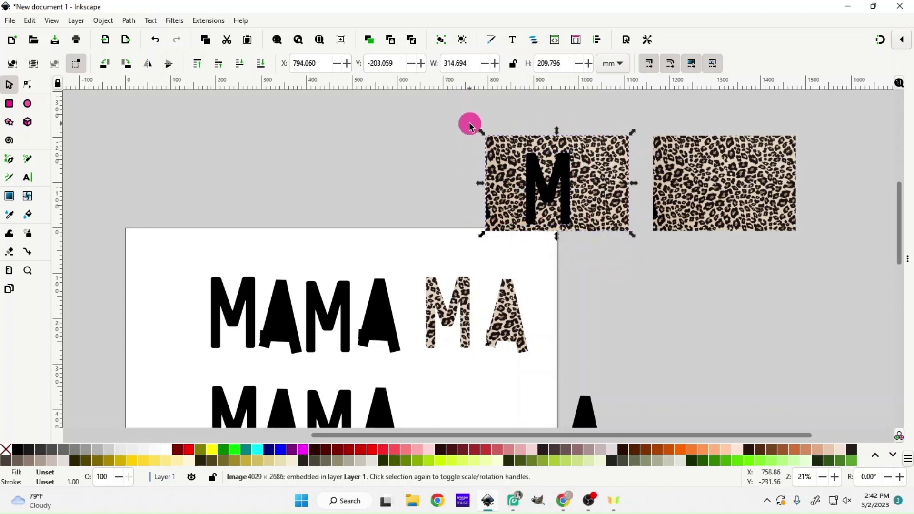
left_click(470, 125)
left_click_drag(461, 126, 641, 272)
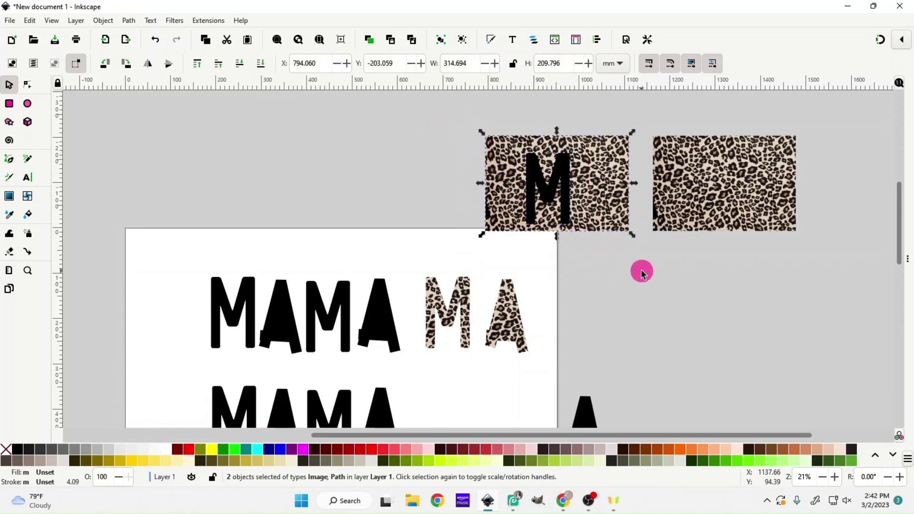
right_click(558, 177)
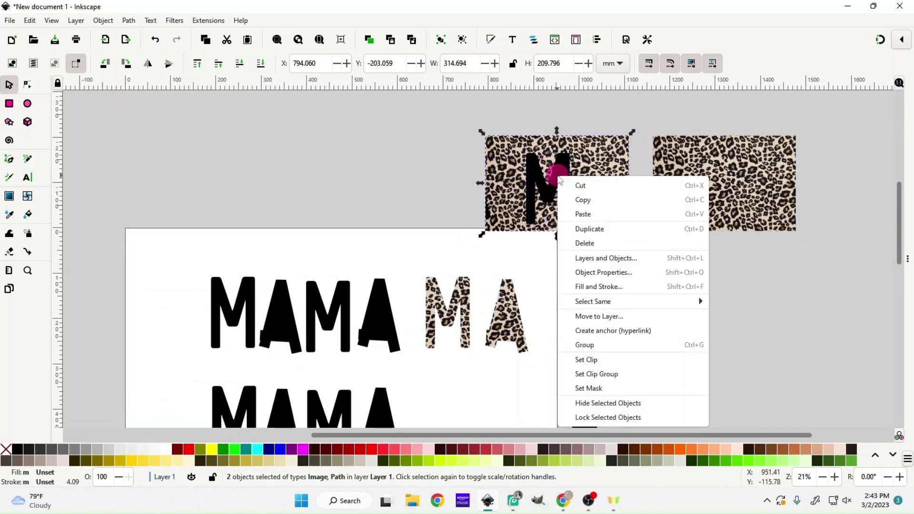
left_click(618, 361)
left_click_drag(547, 184, 557, 307)
Clip the last leopard image to the remaining A, raised on top, and place it at the end of the patterned letters.
left_click_drag(588, 418, 529, 183)
left_click_drag(720, 214, 559, 190)
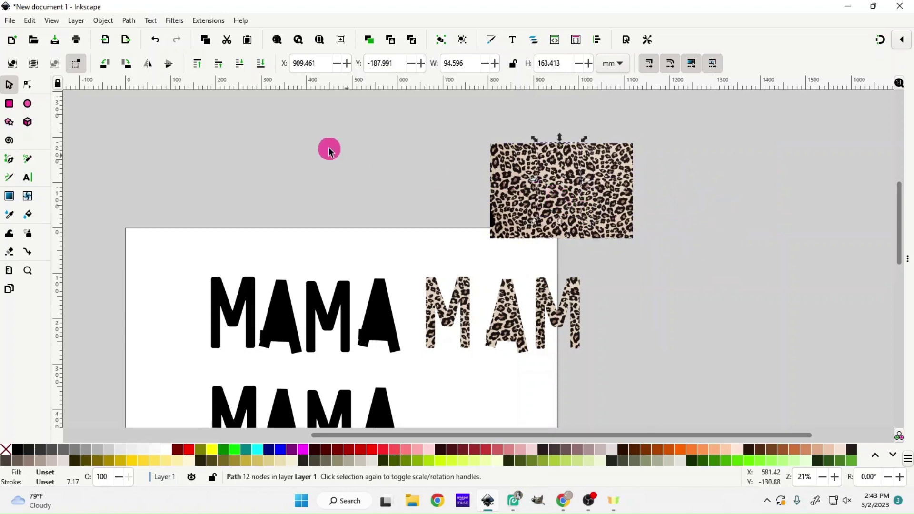
left_click(196, 66)
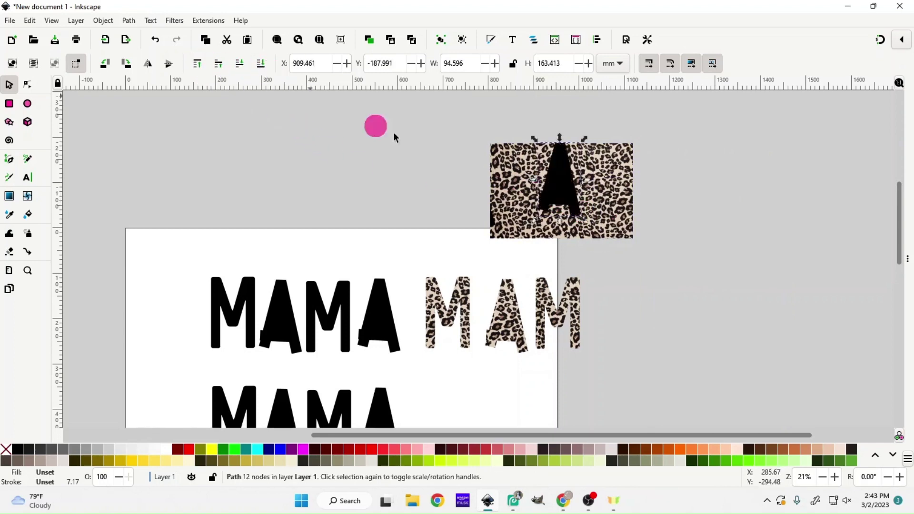
left_click_drag(559, 153, 550, 184)
left_click_drag(444, 108, 678, 267)
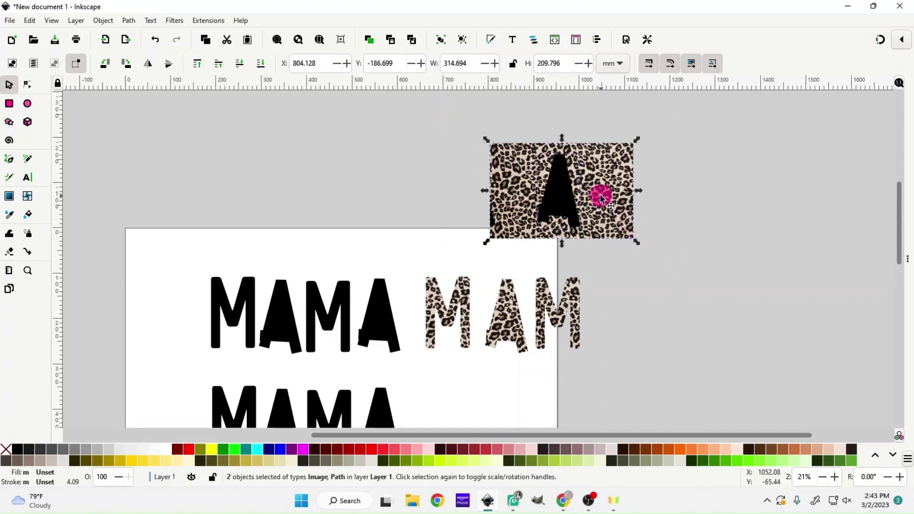
right_click(601, 196)
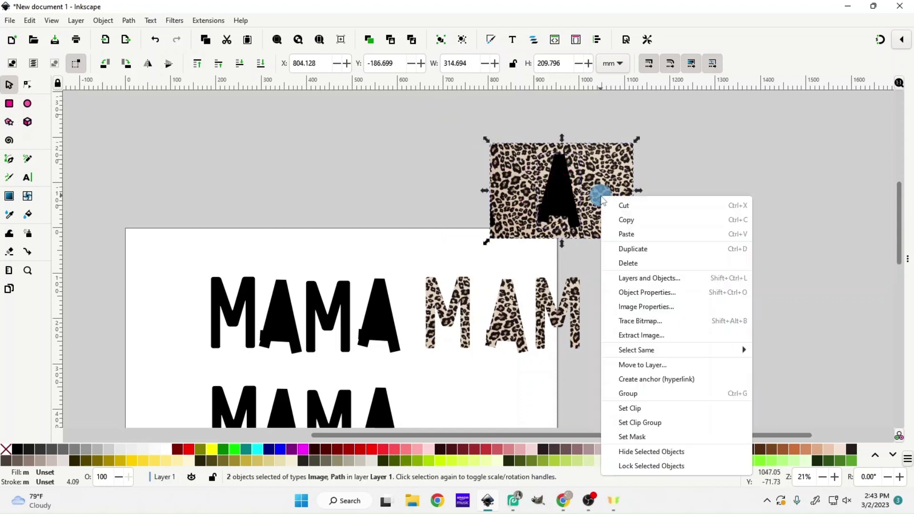
left_click(651, 409)
left_click_drag(555, 198, 606, 320)
Move the four leopard-patterned letters together off the page, to its right.
left_click_drag(649, 366, 414, 252)
left_click_drag(450, 302, 626, 229)
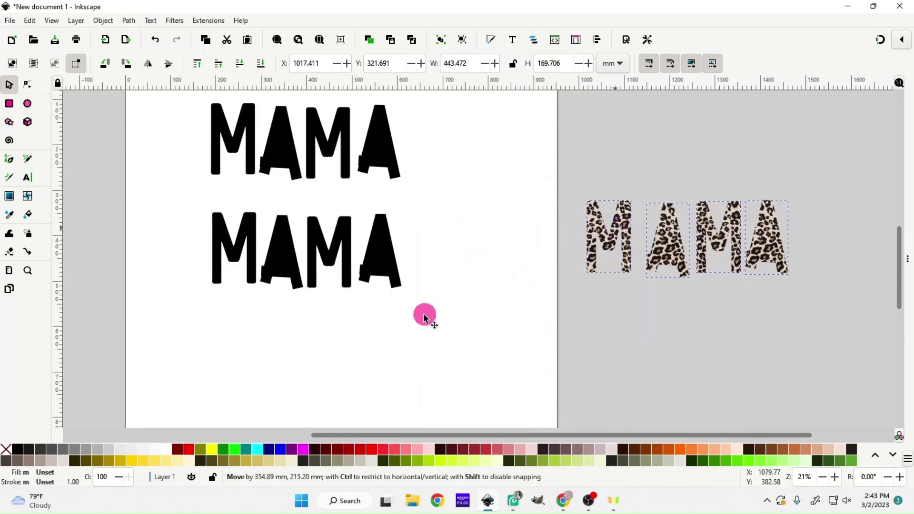
left_click_drag(425, 316, 425, 316)
Move the four letters of the upper black MAMA together slightly up and right on the page.
scroll(424, 315, "up", 5)
left_click(231, 289)
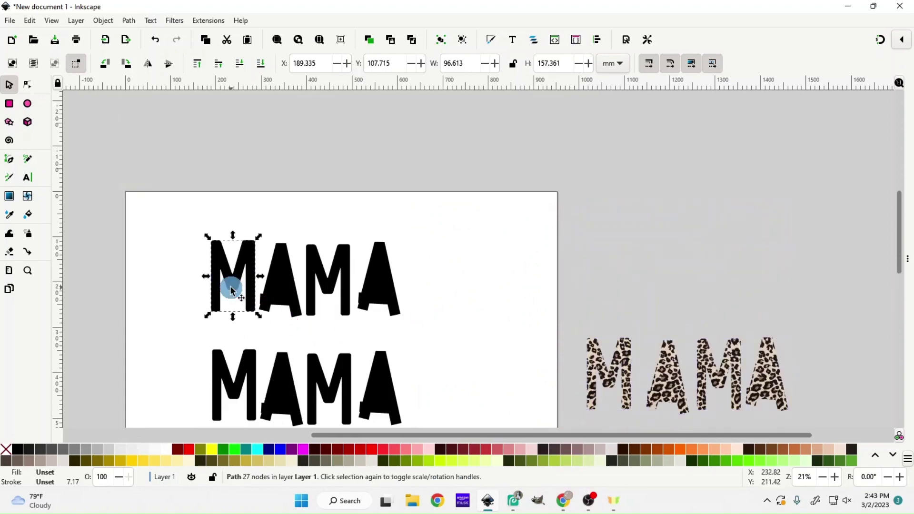
left_click_drag(186, 223, 410, 324)
left_click_drag(373, 284, 449, 271)
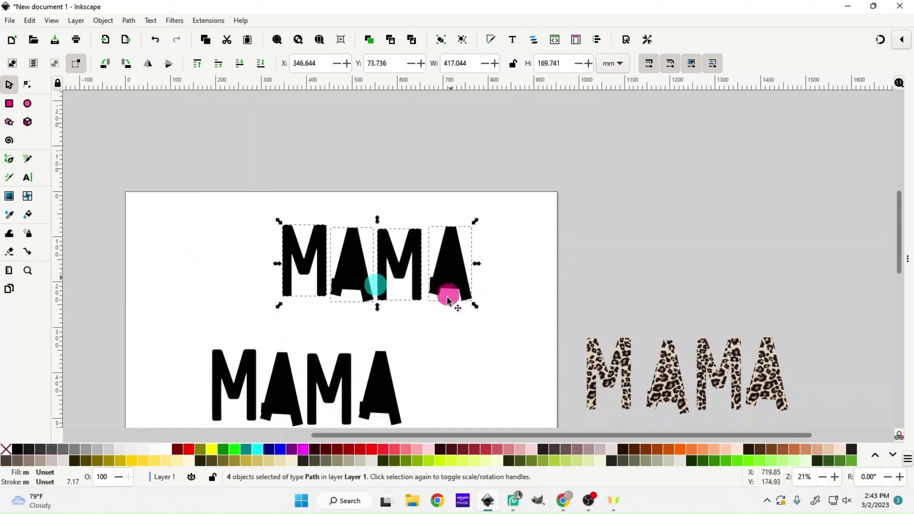
Move the doodle font tutorial reference image down until it sits just above the page.
scroll(445, 307, "up", 6)
scroll(445, 307, "up", 6)
left_click_drag(326, 200, 379, 325)
scroll(384, 229, "down", 4)
left_click_drag(388, 157, 387, 210)
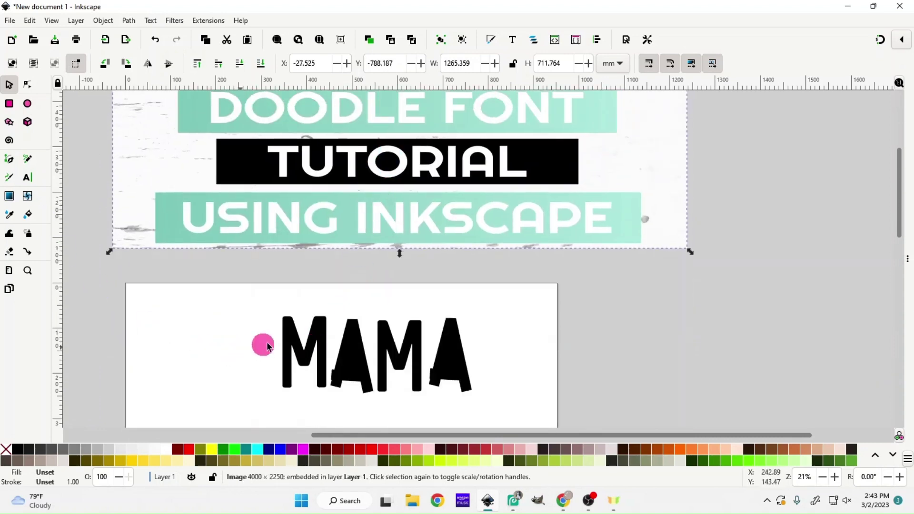
Fill the first M of the upper MAMA with the pink sampled from the M in the reference image.
left_click(306, 351)
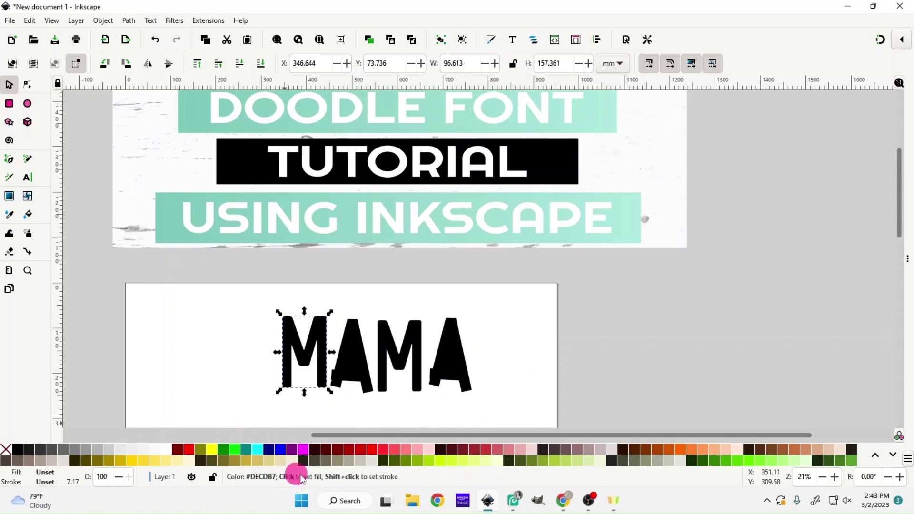
left_click(10, 215)
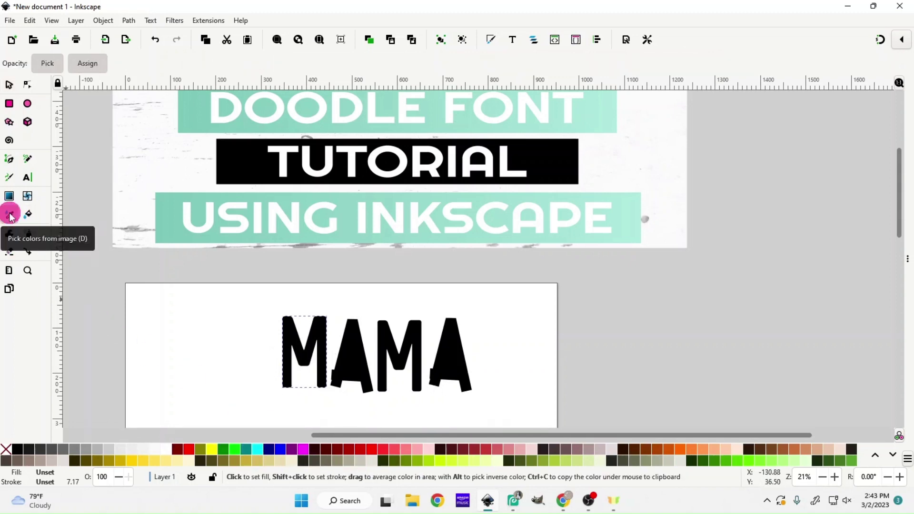
scroll(267, 251, "up", 8)
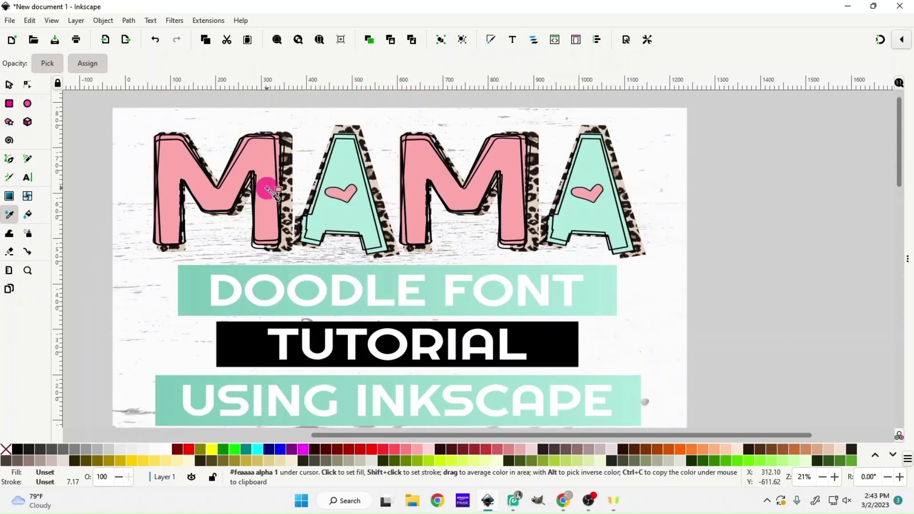
left_click(267, 190)
scroll(285, 267, "down", 8)
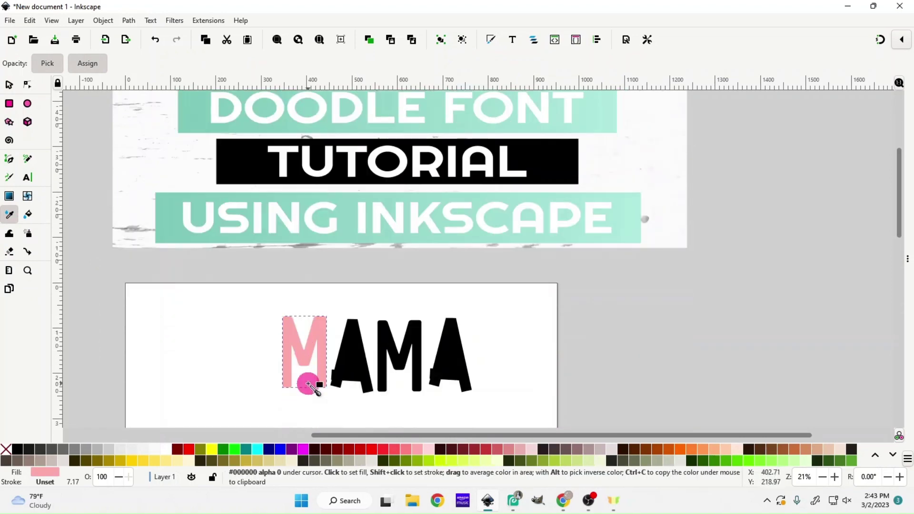
Fill the first A of the upper MAMA with the mint green sampled from the A in the reference image.
left_click(9, 85)
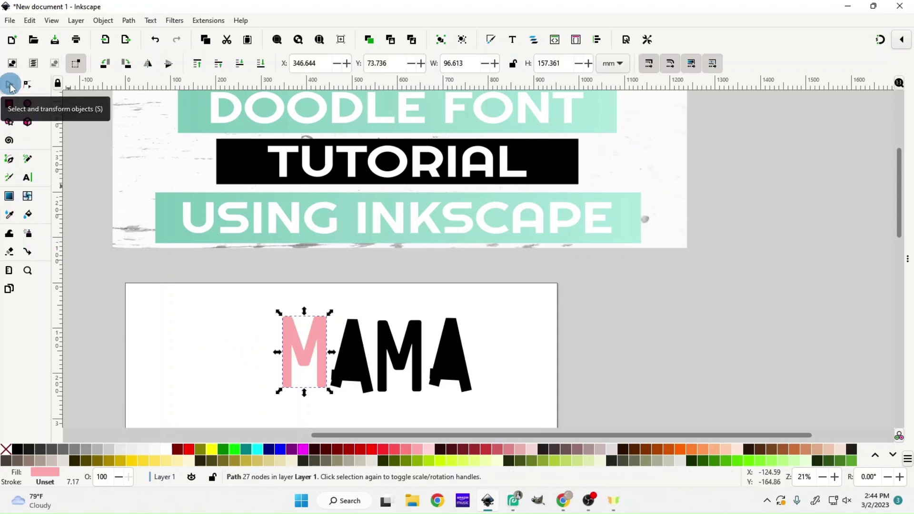
left_click(361, 365)
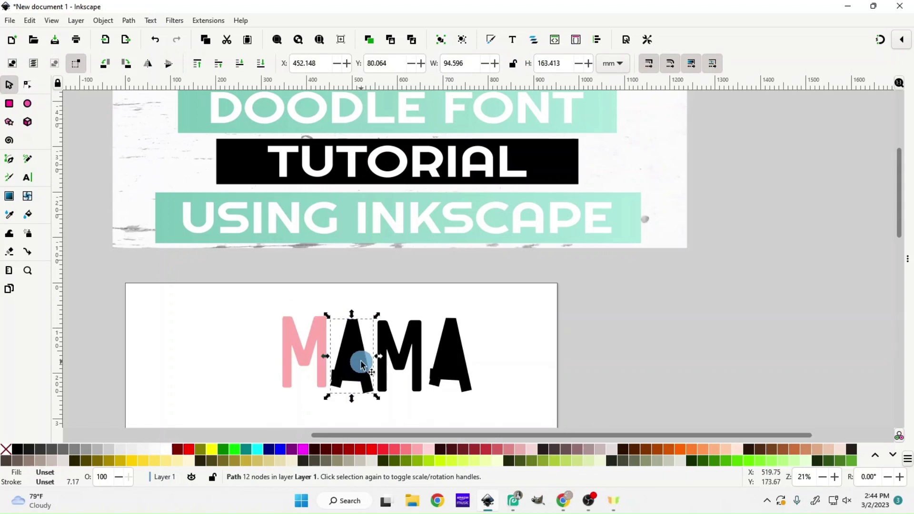
left_click(9, 214)
scroll(357, 286, "up", 6)
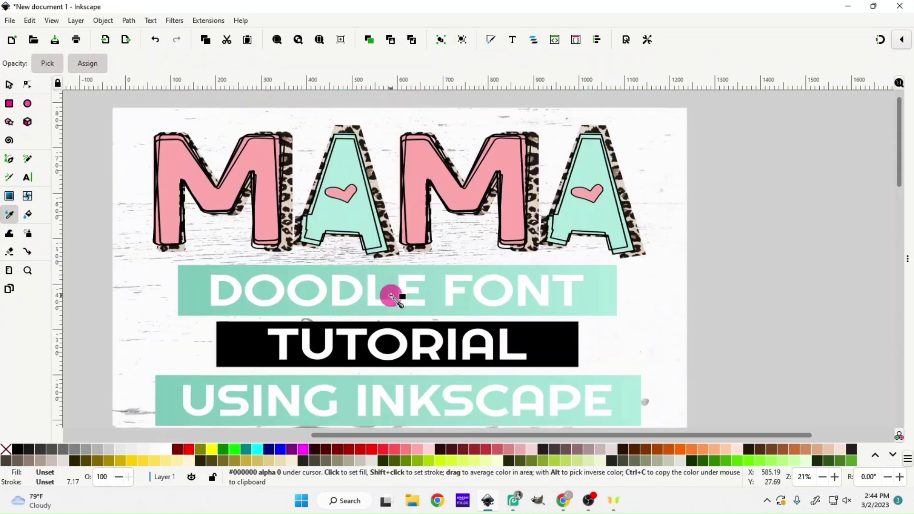
left_click(364, 263)
scroll(365, 285, "down", 6)
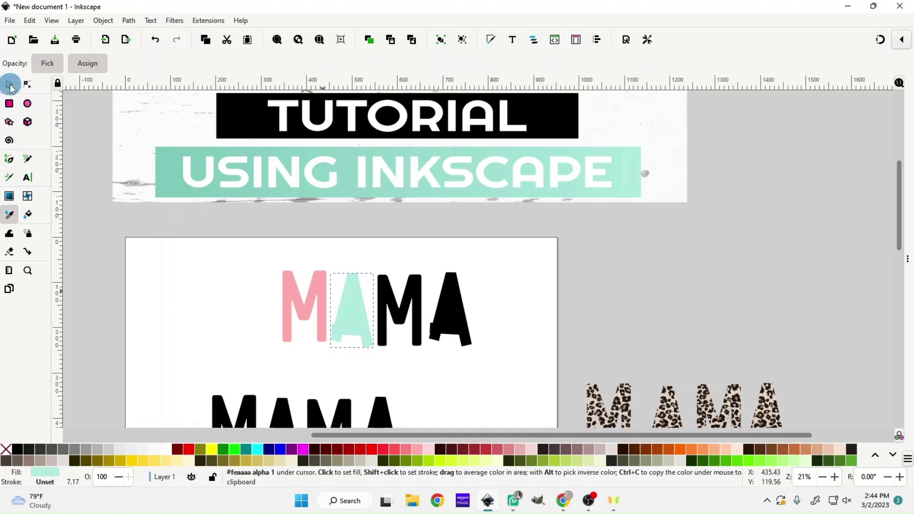
Delete the last two black letters of the upper MAMA and replace them with duplicates of the pink M and mint A.
left_click(10, 86)
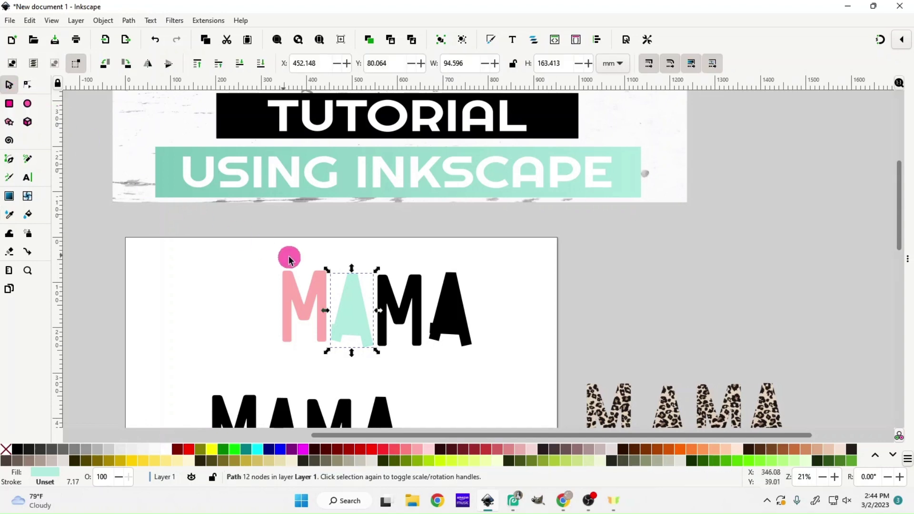
left_click_drag(491, 365, 374, 246)
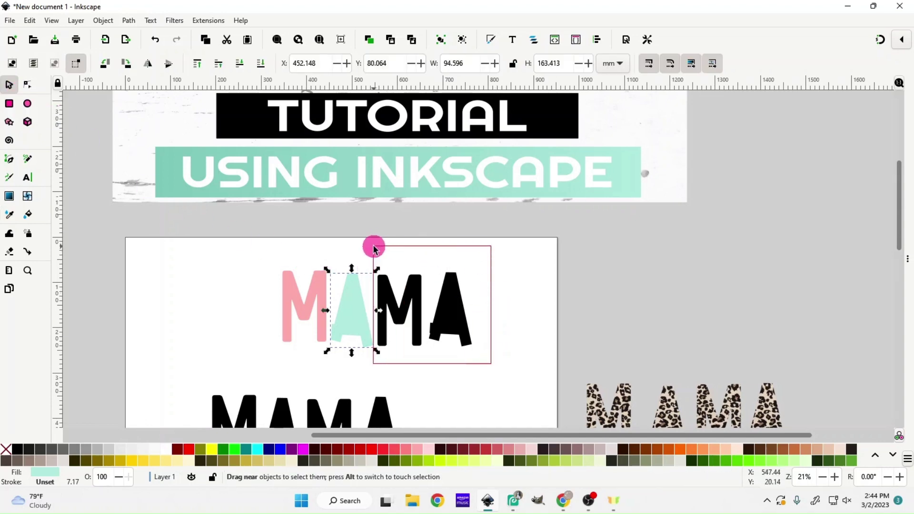
key("Delete")
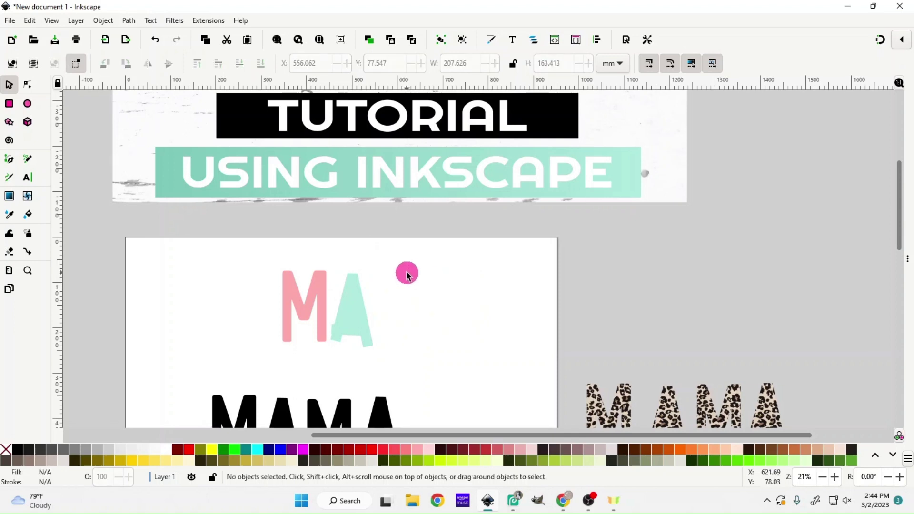
left_click_drag(269, 265, 398, 372)
right_click(365, 318)
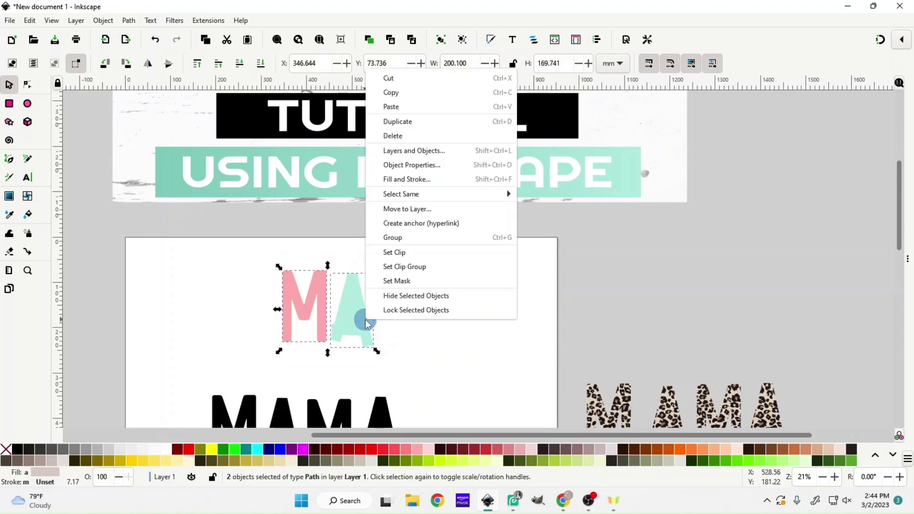
left_click(435, 123)
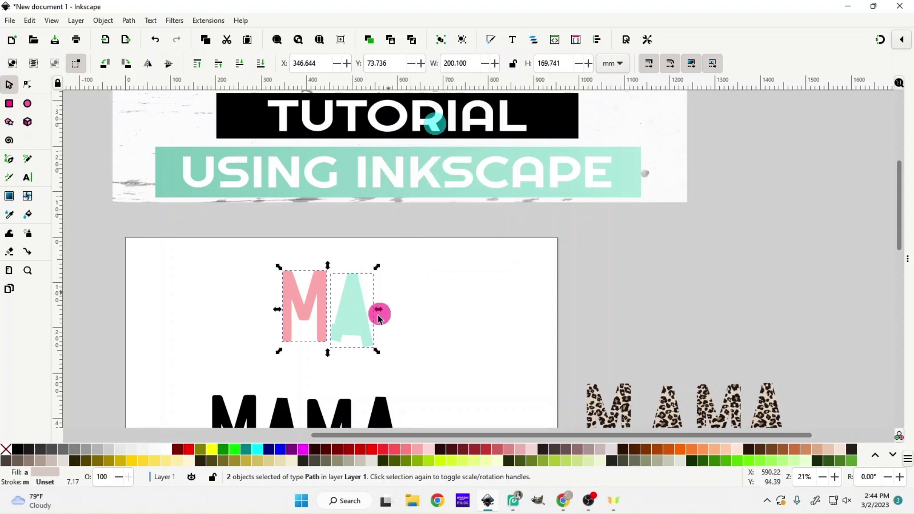
left_click_drag(353, 321, 455, 321)
scroll(438, 384, "down", 3)
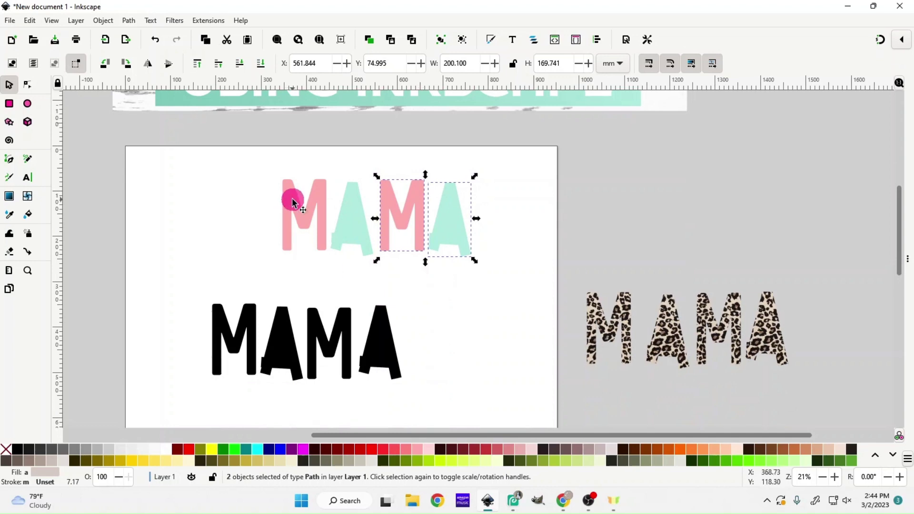
left_click_drag(207, 303, 458, 407)
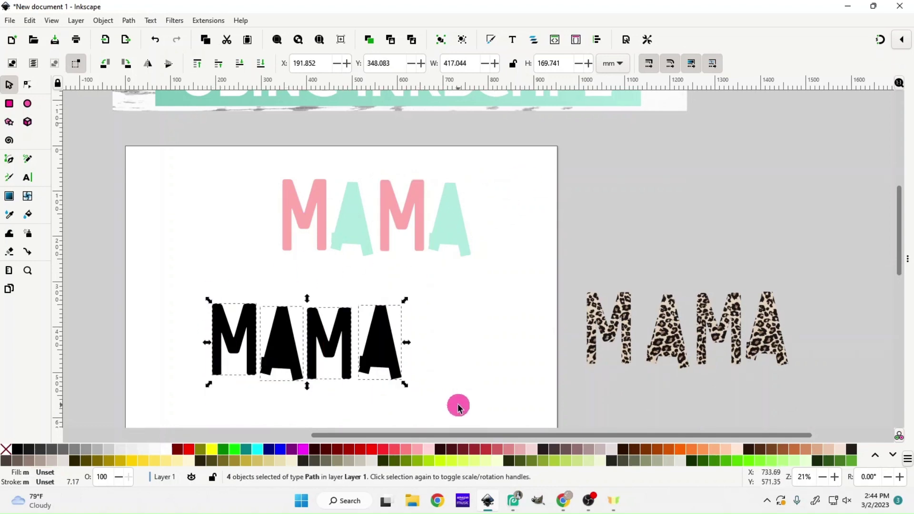
scroll(455, 400, "up", 2)
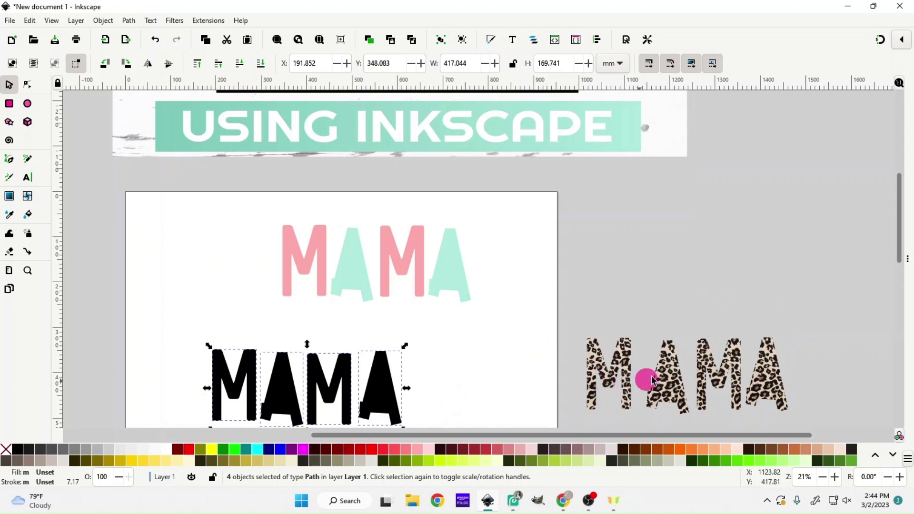
left_click(344, 330)
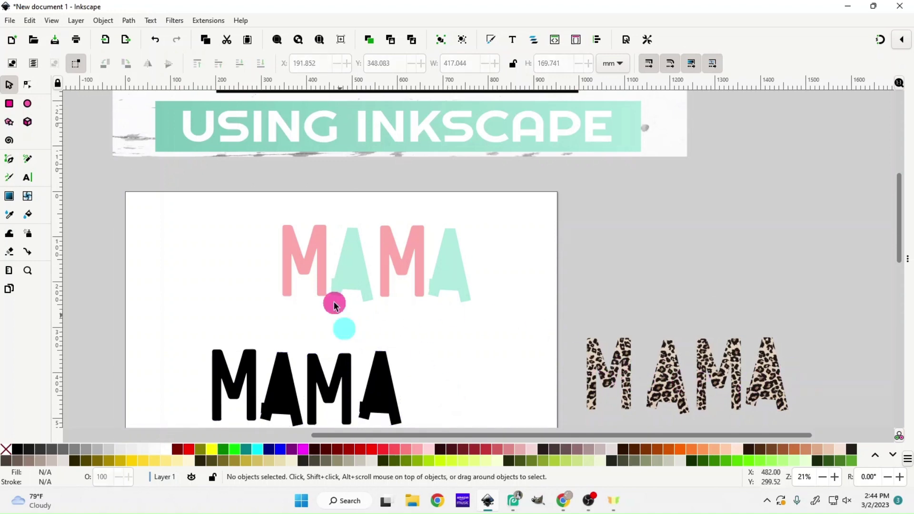
Add a black stroke to each of the four letters of the pink and mint MAMA.
left_click(322, 281)
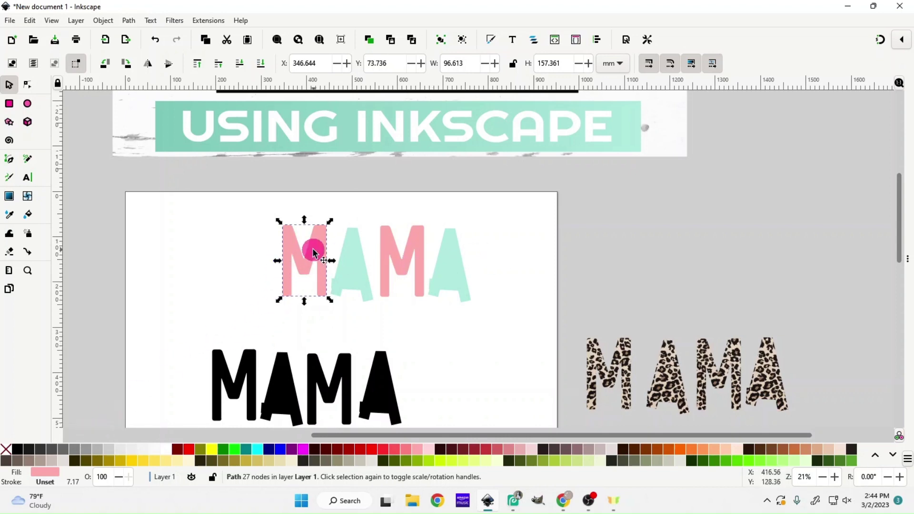
left_click(18, 451, "shift")
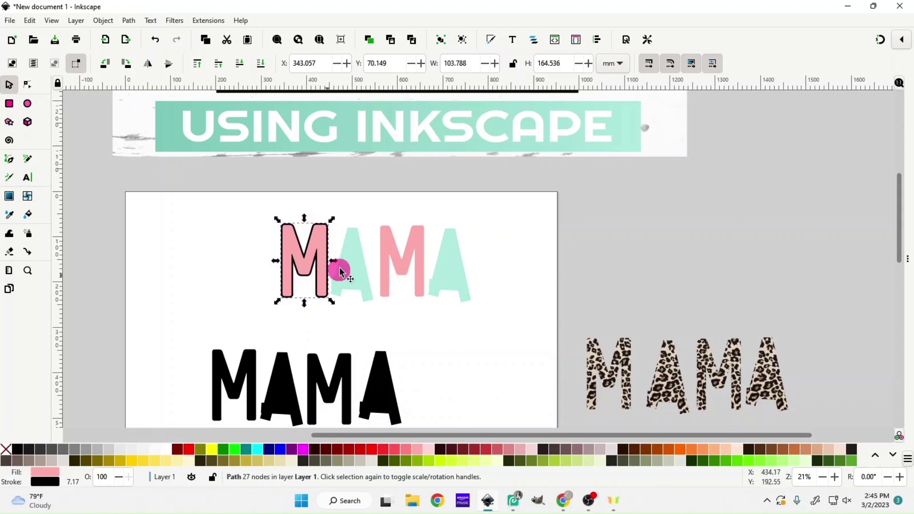
left_click(358, 270)
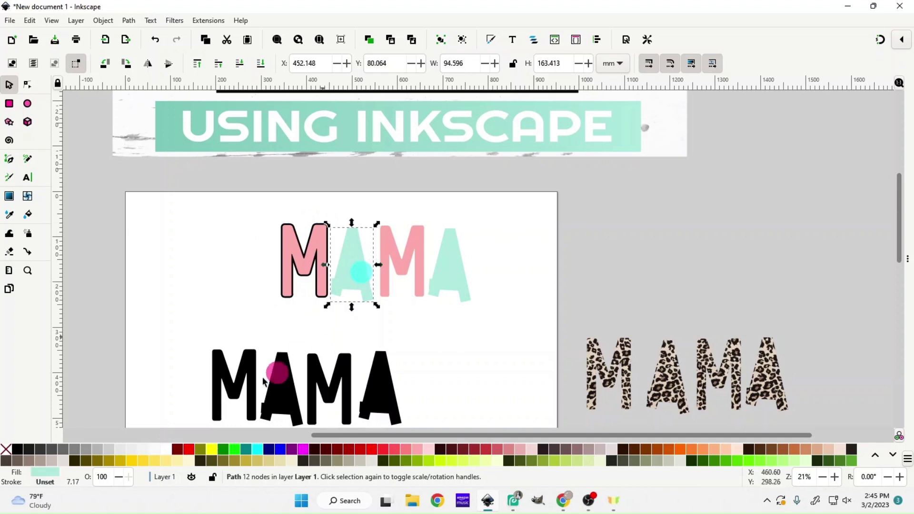
left_click(18, 451, "shift")
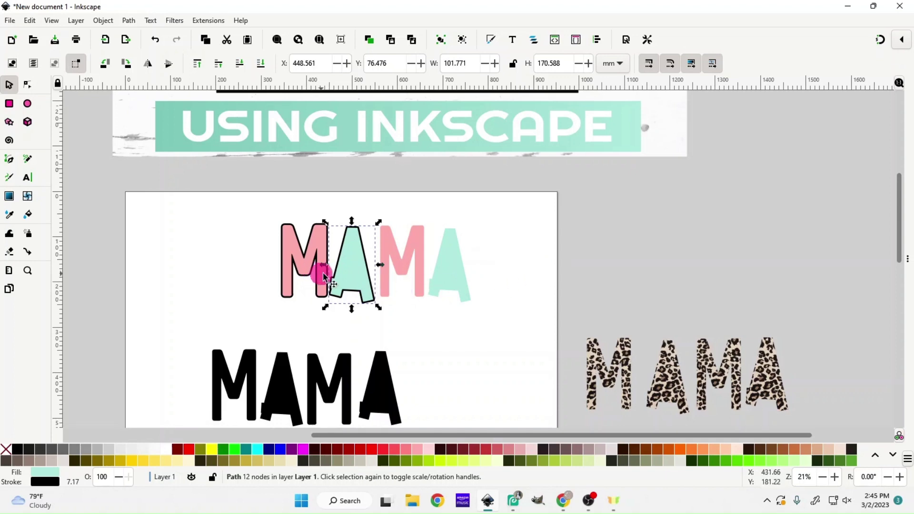
left_click(399, 262)
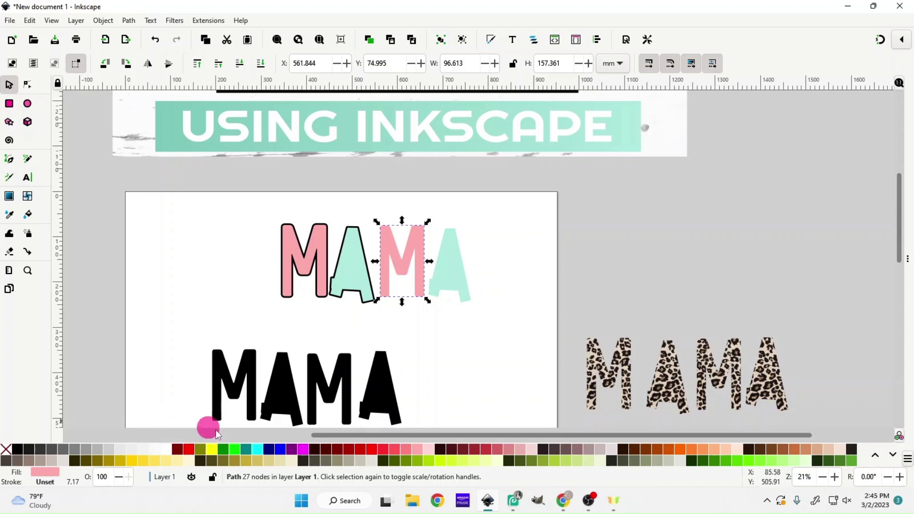
left_click(17, 450, "shift")
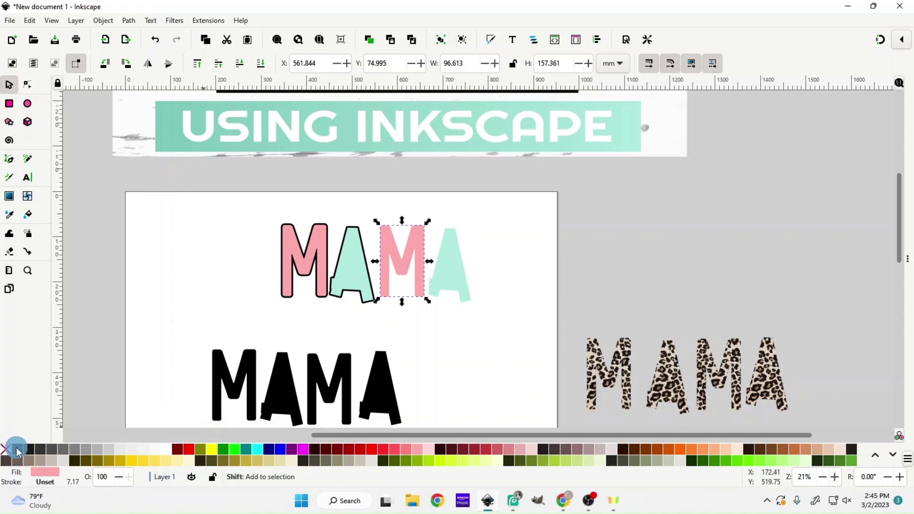
left_click(462, 279)
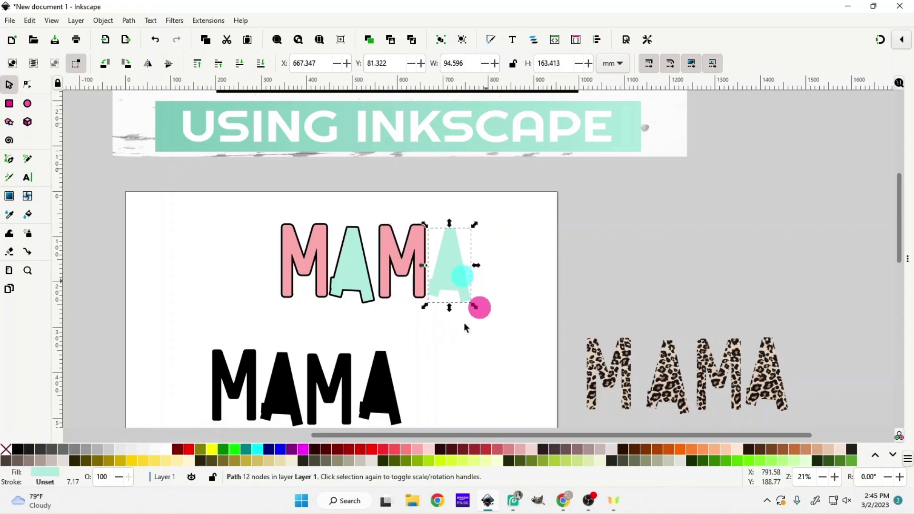
left_click(17, 452, "shift")
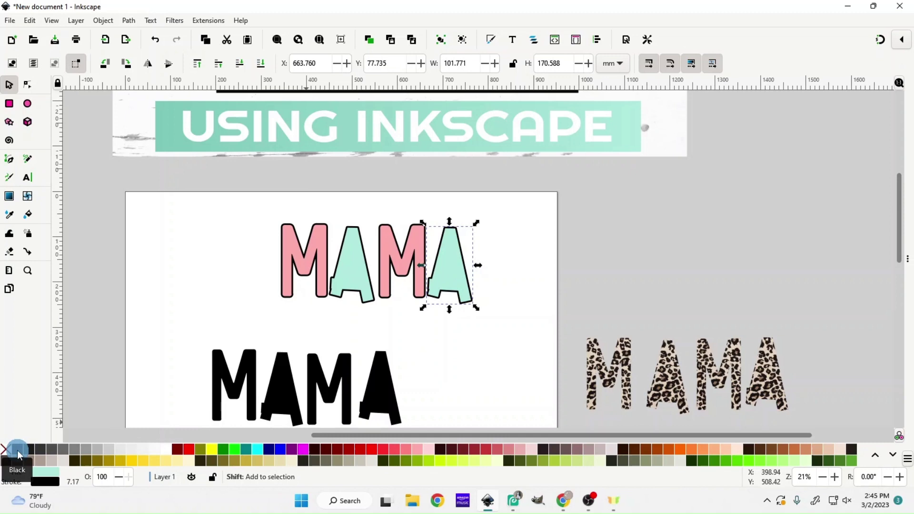
Try stroke widths of 1 mm and 2 mm on the first pink M.
left_click(313, 269)
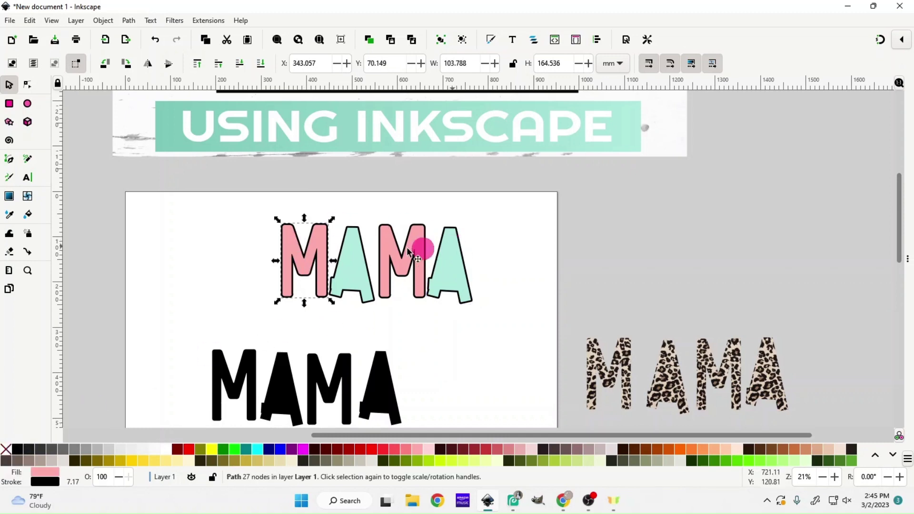
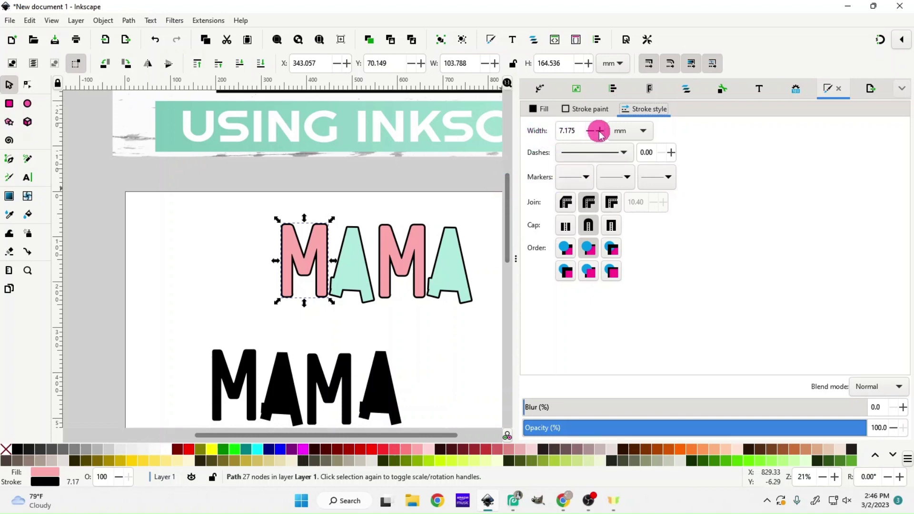
left_click(573, 130)
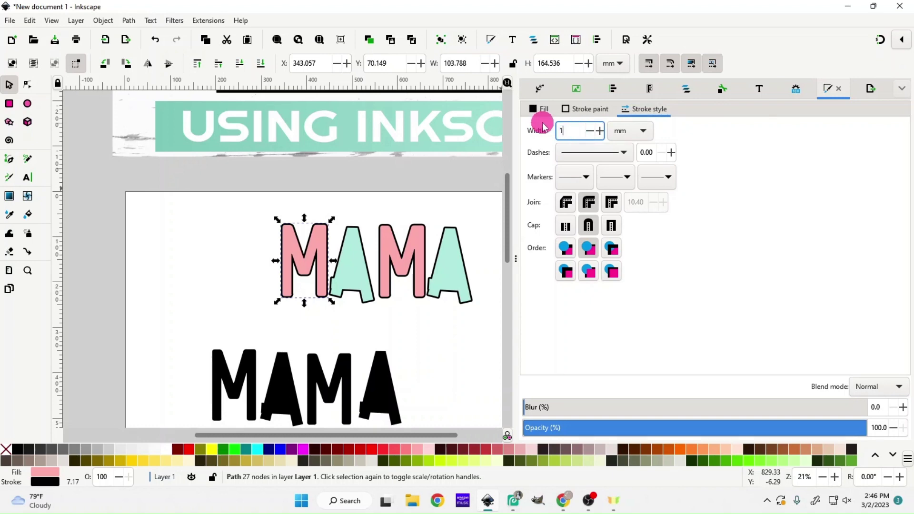
type("1")
key("Return")
left_click(576, 130)
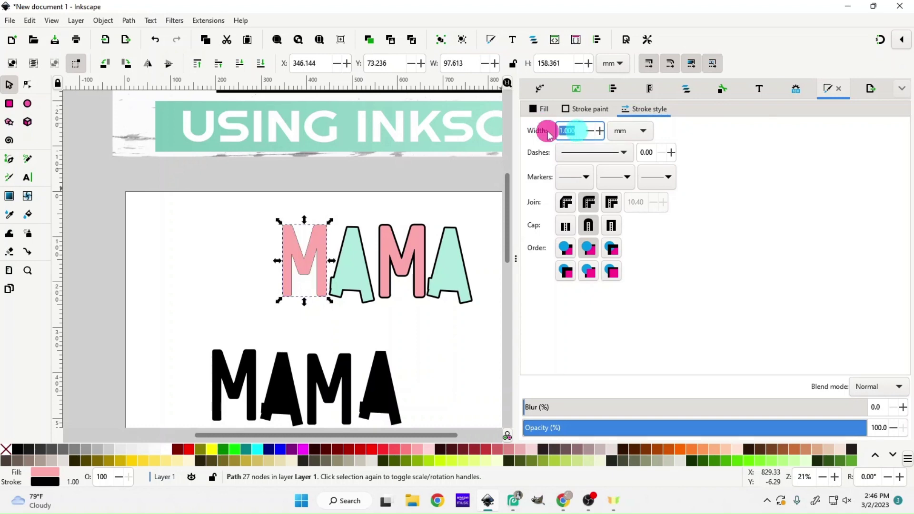
key("Return")
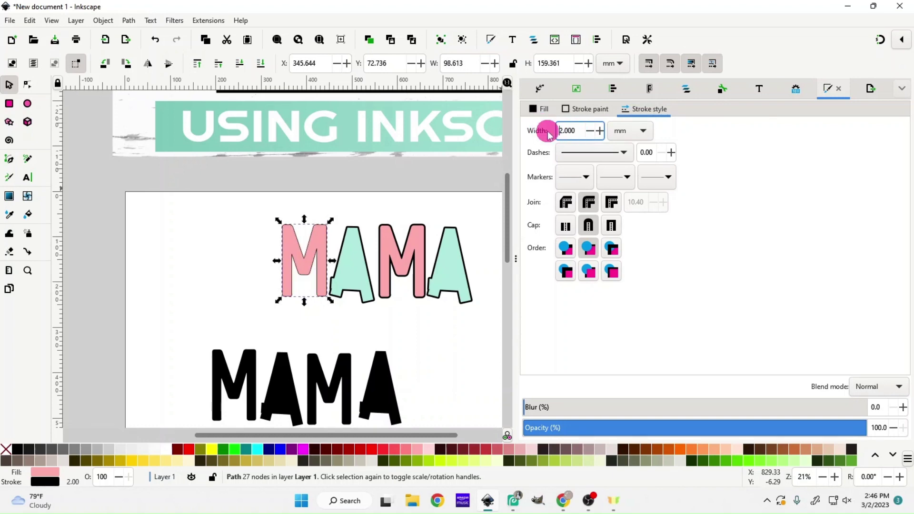
left_click(423, 326)
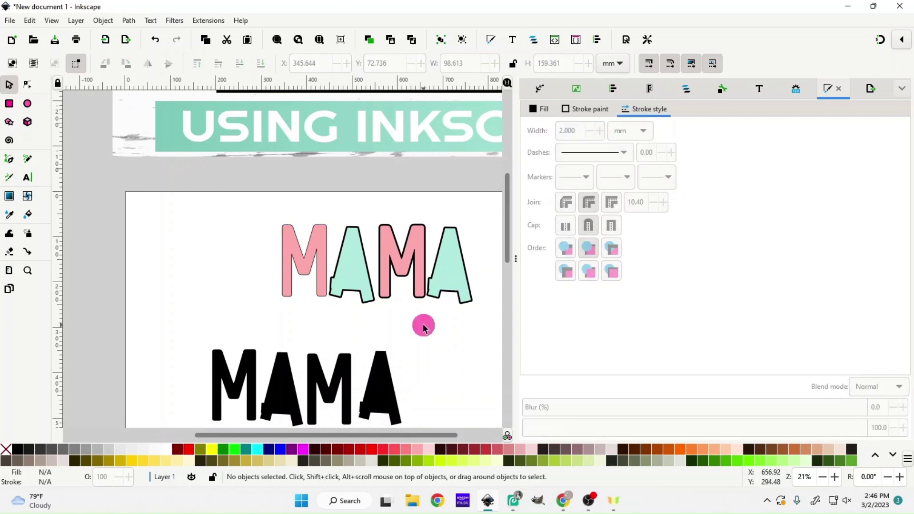
Check the outlines in the reference image and set the first pink M's stroke width to 3 mm.
left_click(319, 266)
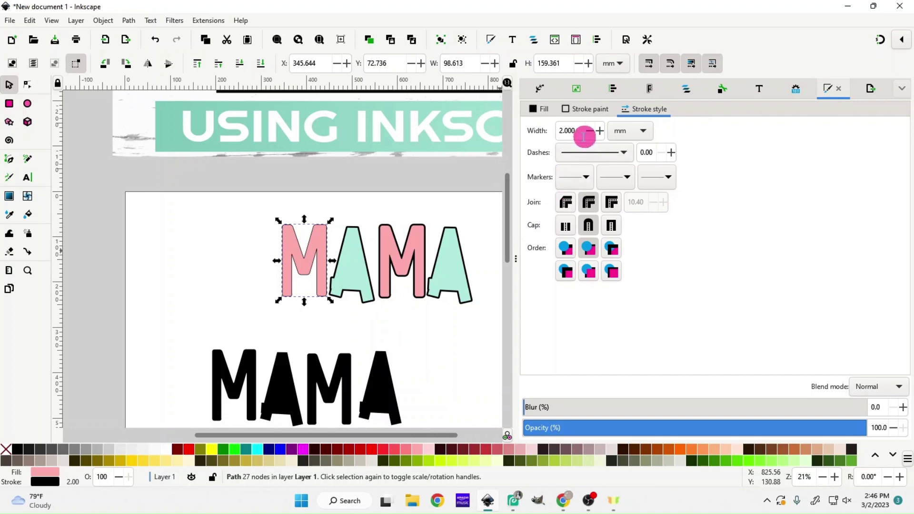
scroll(353, 292, "up", 5)
scroll(353, 292, "up", 1)
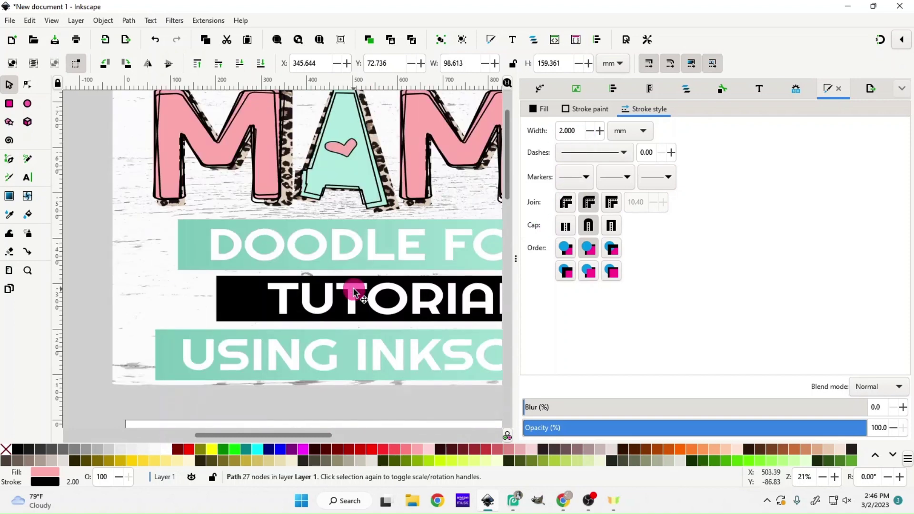
scroll(353, 289, "down", 5)
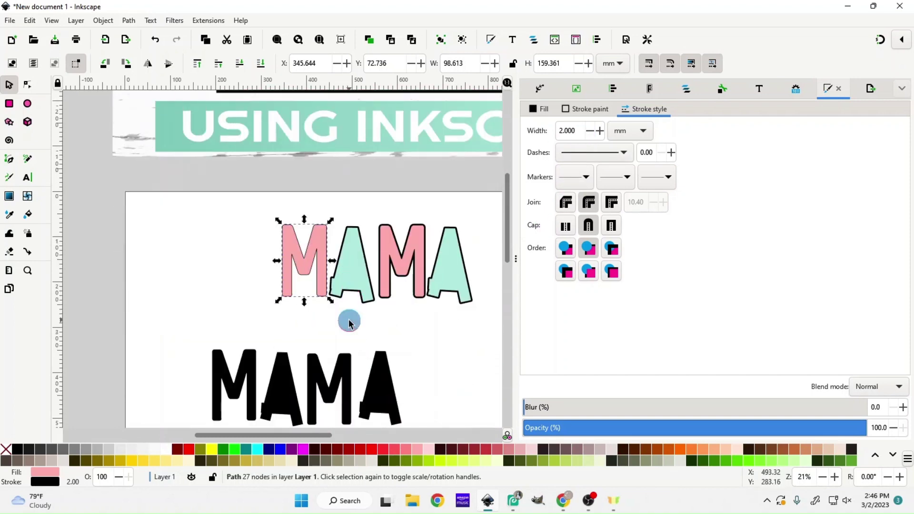
left_click(350, 320)
key("plus")
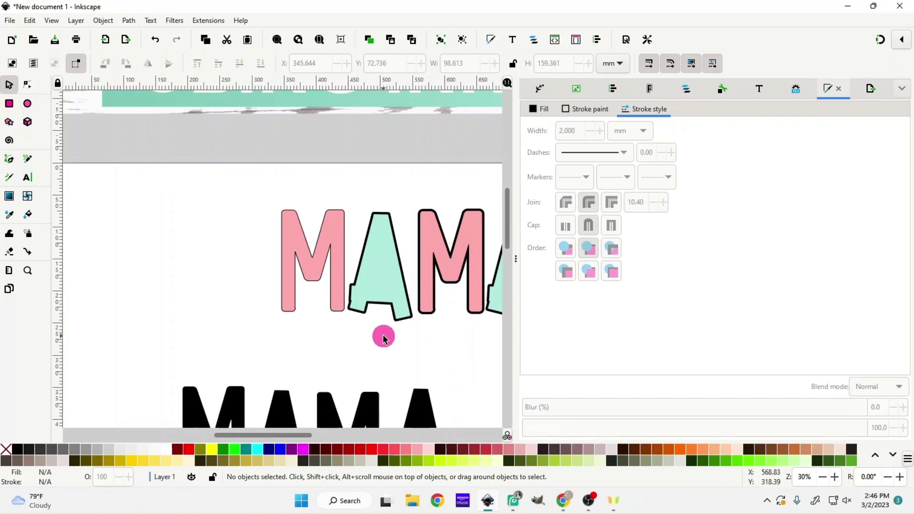
left_click(337, 295)
left_click_drag(577, 130, 550, 131)
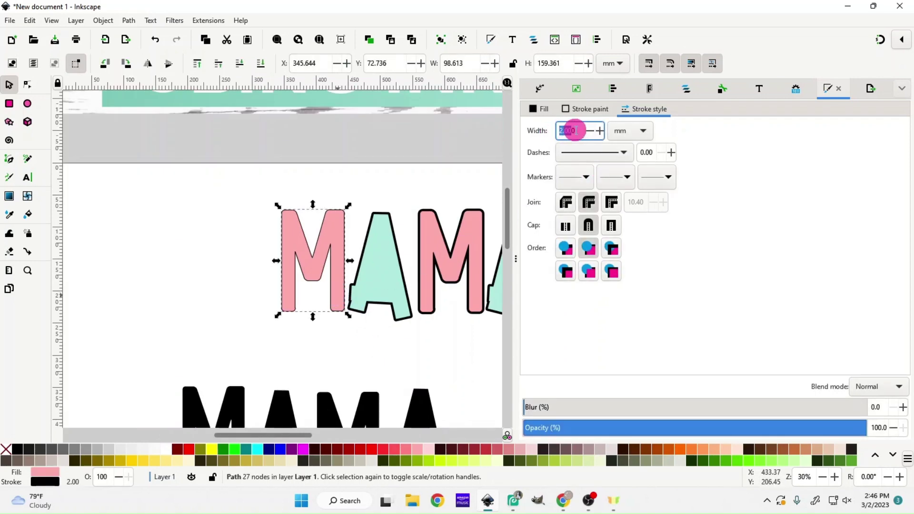
type("3")
key("Return")
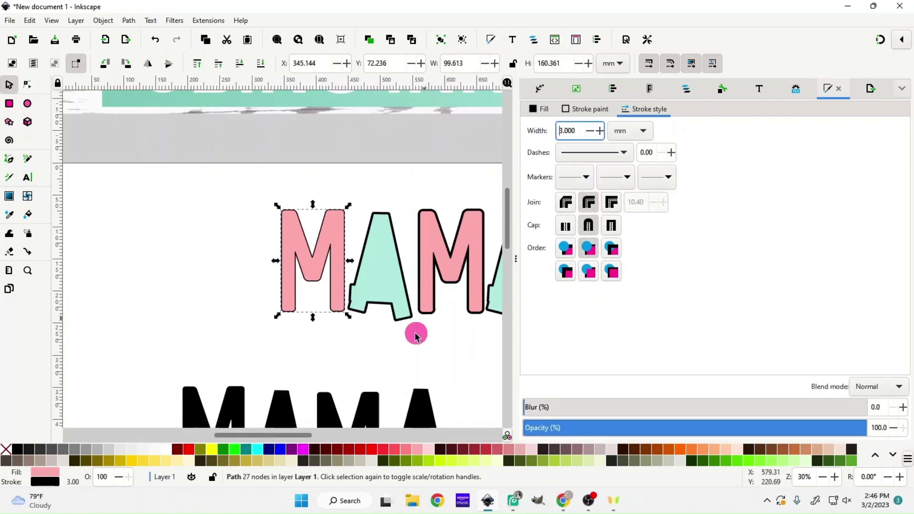
Set the stroke width of the first mint A, the second pink M and the last mint A to 3 mm.
left_click_drag(296, 436, 316, 435)
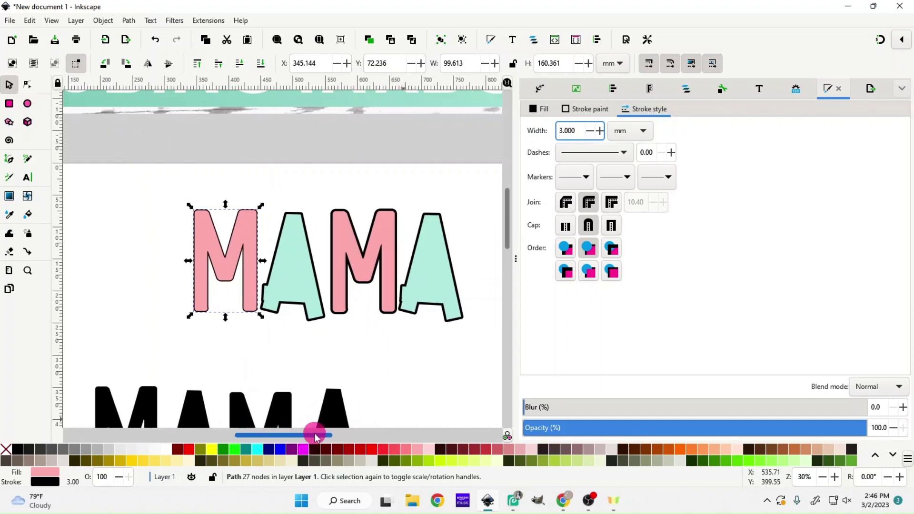
left_click(313, 299)
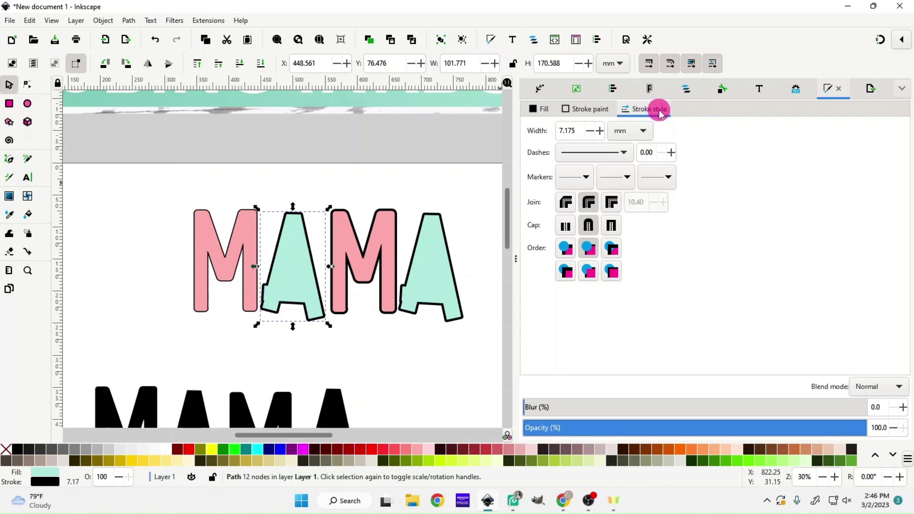
left_click_drag(582, 130, 545, 131)
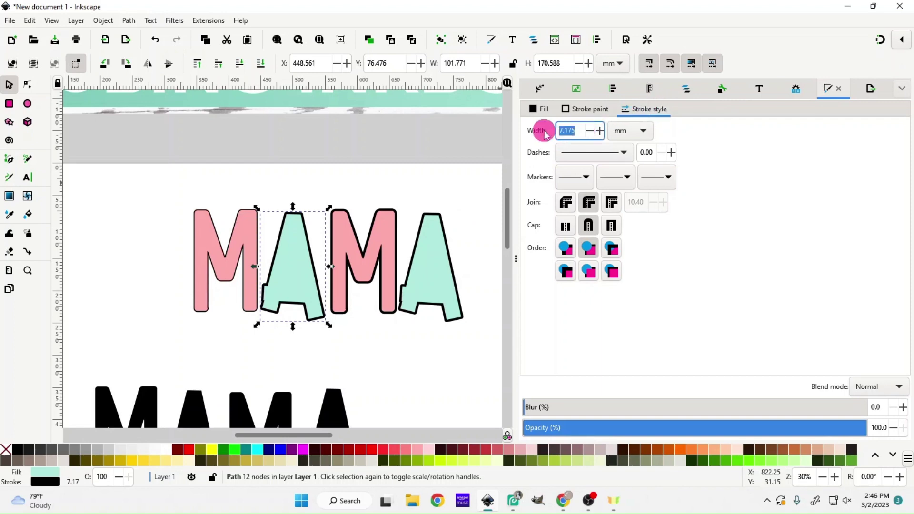
type("3")
left_click(398, 247)
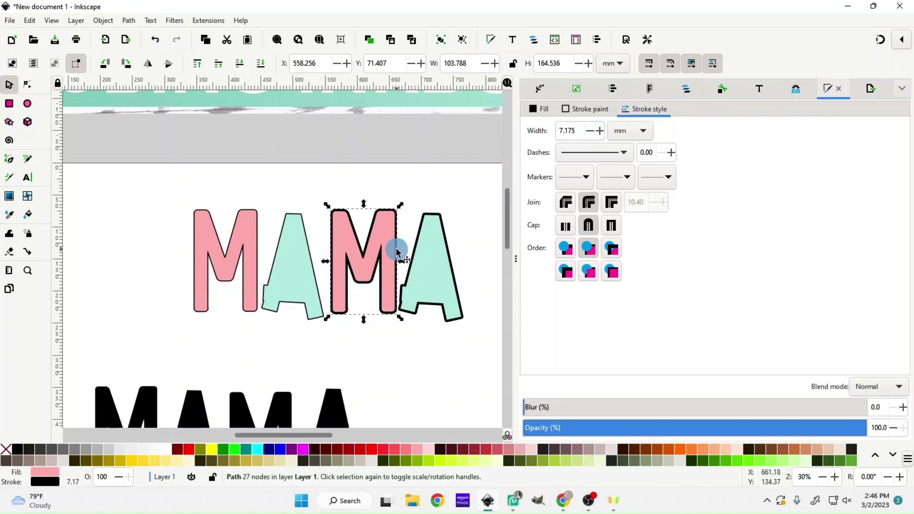
left_click_drag(588, 138, 543, 130)
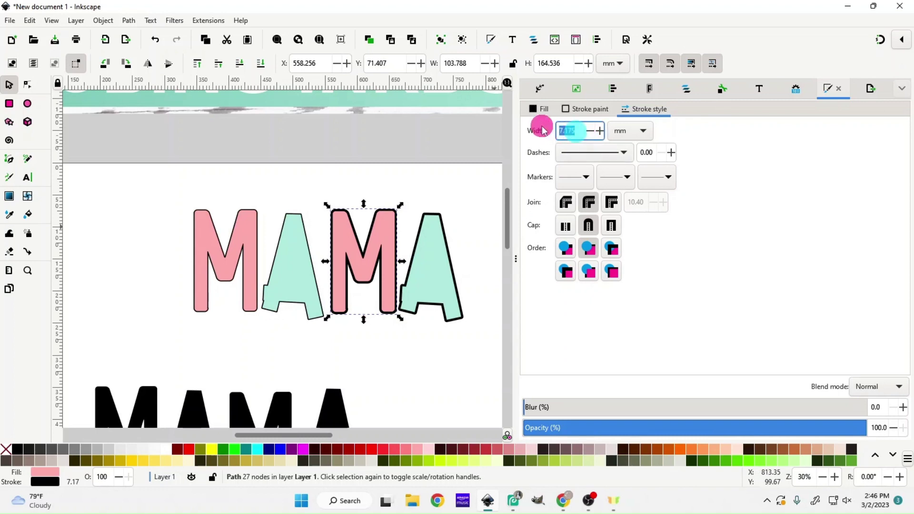
key("Return")
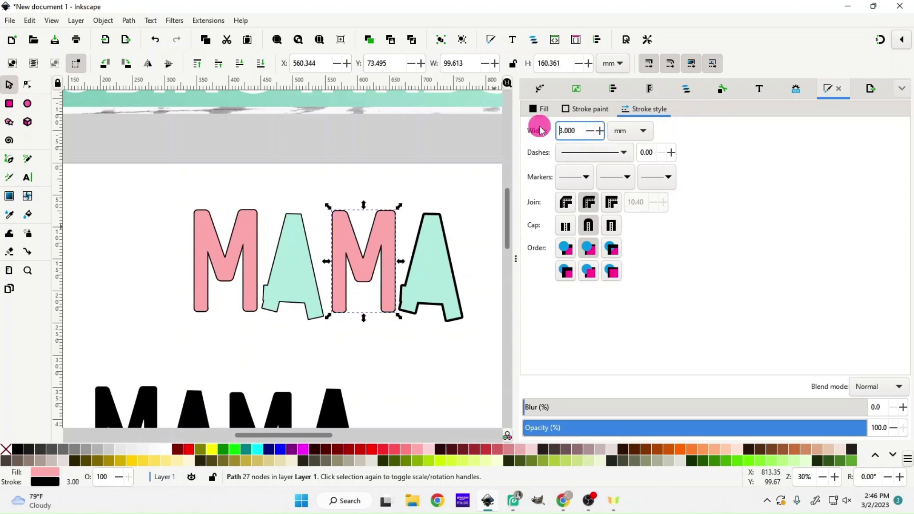
left_click(449, 298)
left_click(577, 132)
left_click_drag(578, 133, 546, 134)
type("3")
key("Return")
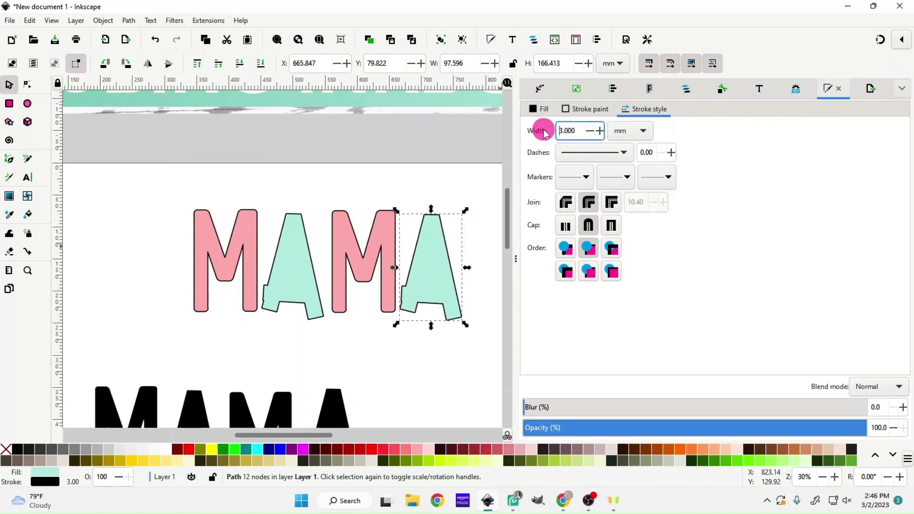
Move the first M of the lower black MAMA up about 103 mm, to just below the pink and mint MAMA.
scroll(281, 352, "down", 2)
left_click(277, 320)
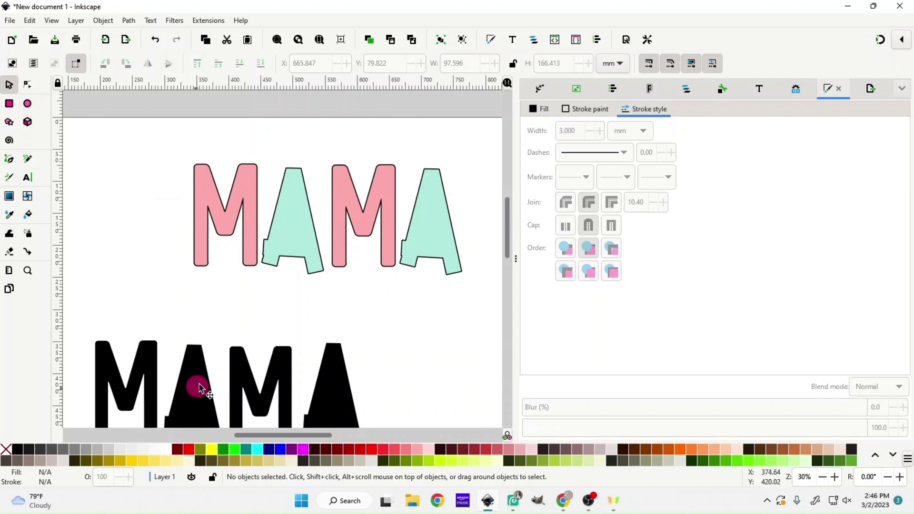
scroll(210, 351, "down", 4)
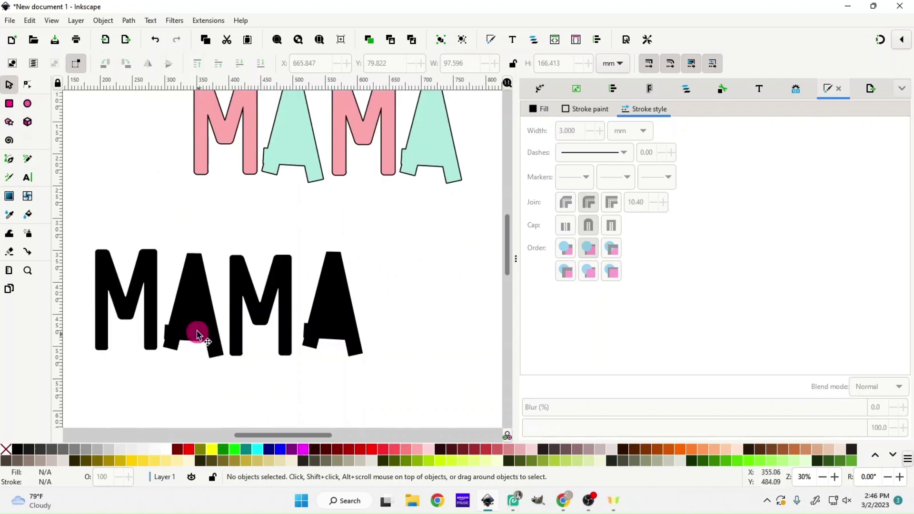
left_click(146, 307)
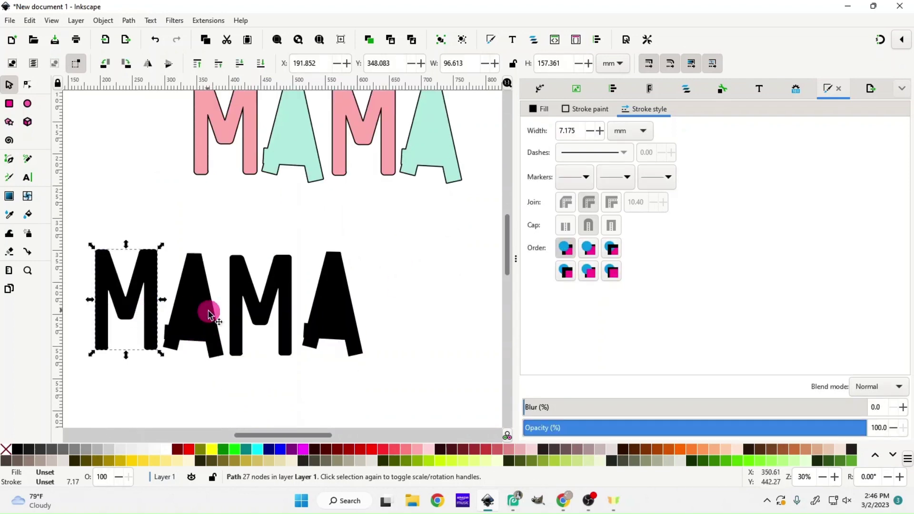
scroll(204, 286, "up", 2)
left_click_drag(147, 327, 146, 260)
scroll(214, 293, "up", 20)
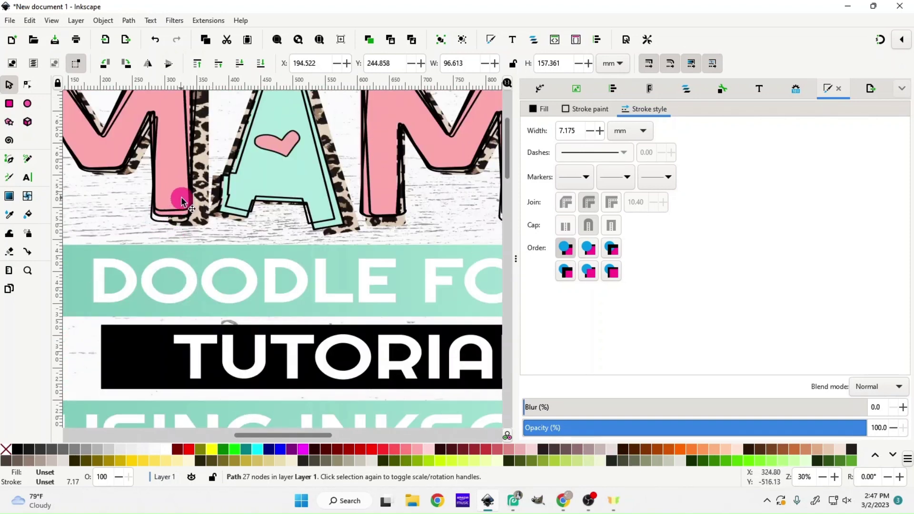
Turn the separated black M into an unfilled outline with a black stroke 2 mm wide.
scroll(234, 434, "right", 6)
scroll(235, 433, "right", 4)
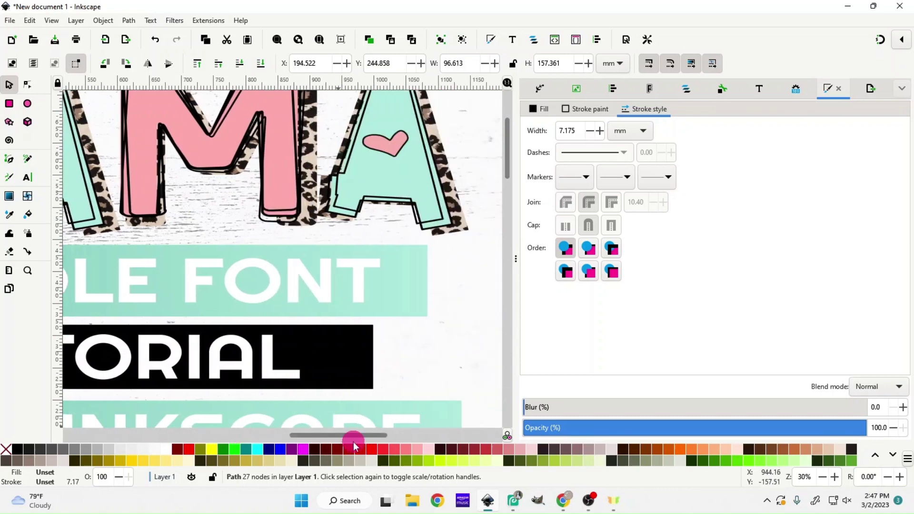
scroll(339, 398, "down", 13)
left_click_drag(330, 436, 267, 437)
scroll(309, 408, "down", 3)
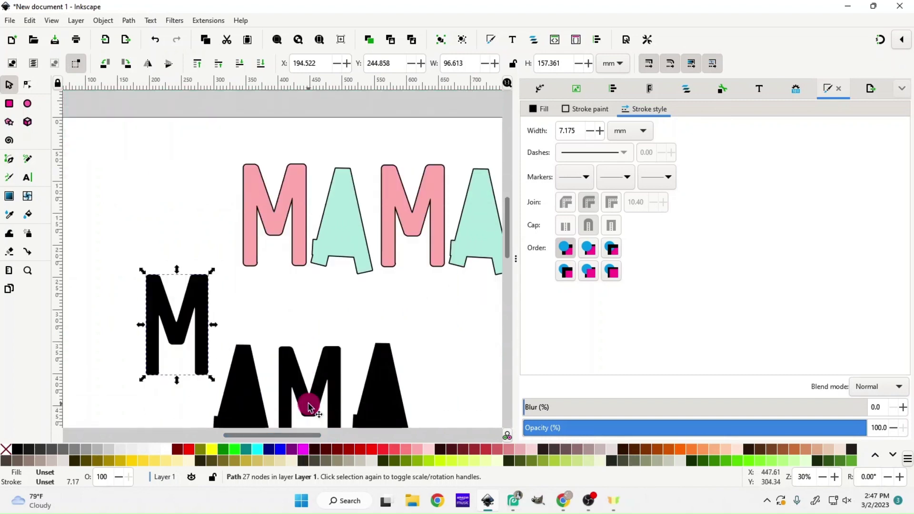
left_click_drag(192, 332, 183, 322)
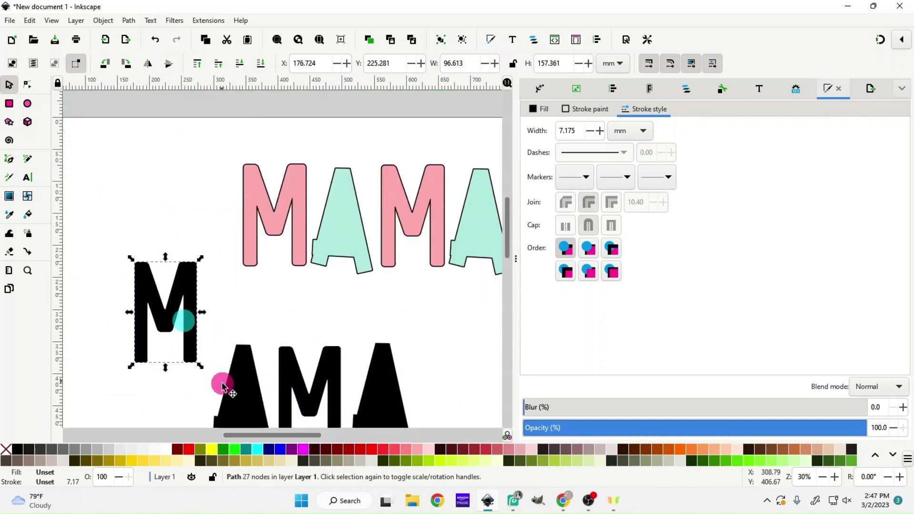
left_click(16, 451, "shift")
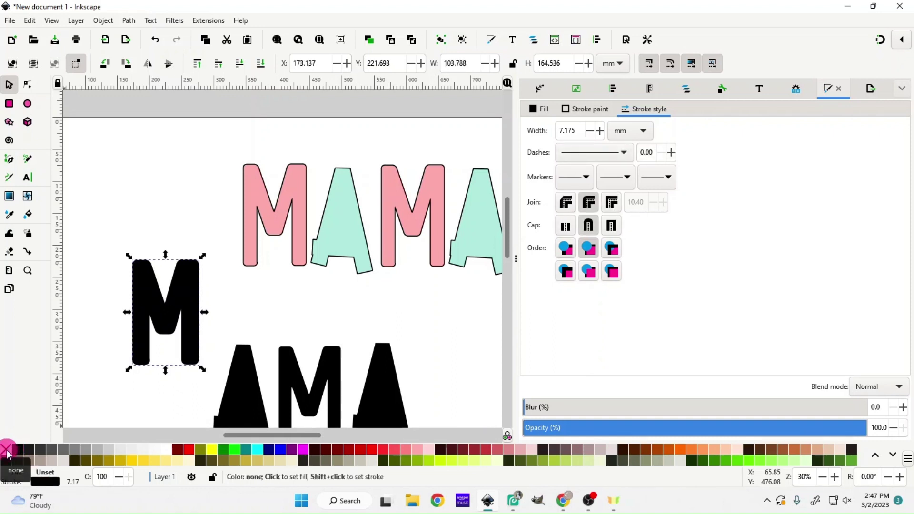
left_click(7, 452)
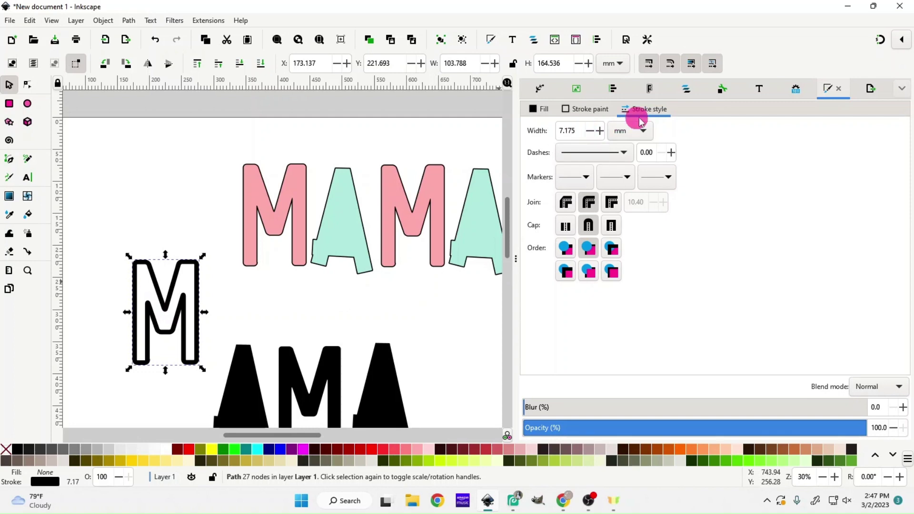
left_click_drag(578, 131, 546, 135)
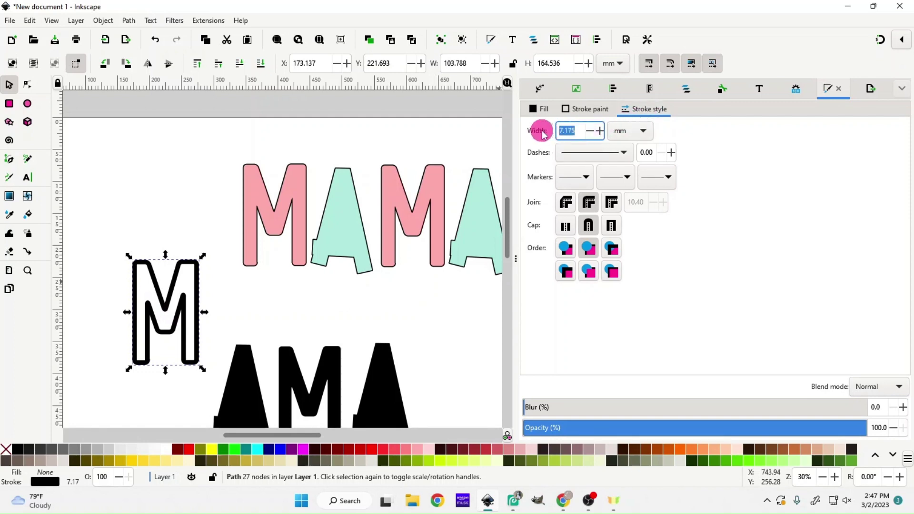
type("2")
key("Return")
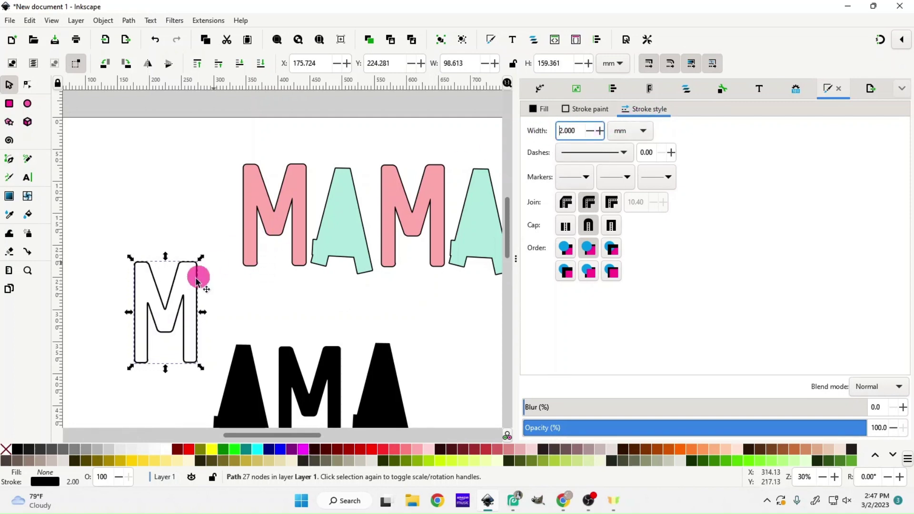
Place the M outline over the first pink M of the upper MAMA, offset slightly to the right.
left_click_drag(179, 310, 224, 206)
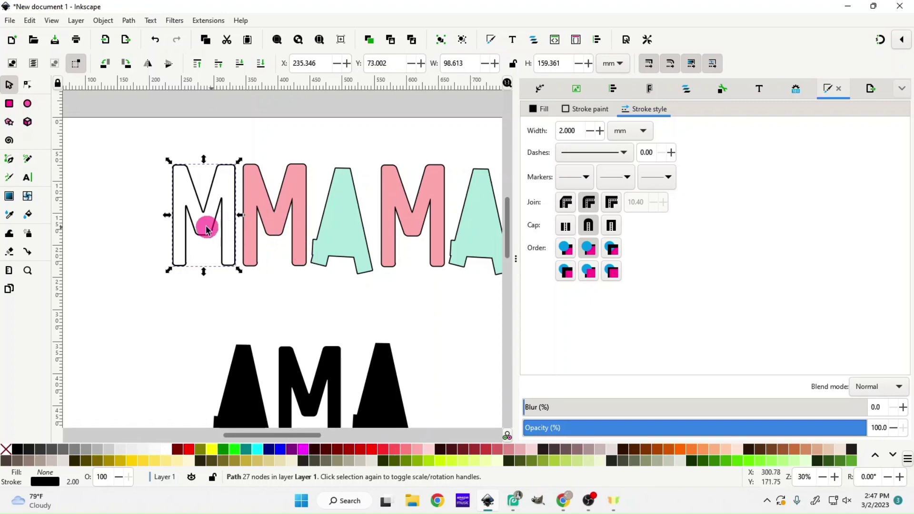
left_click_drag(199, 235, 197, 252)
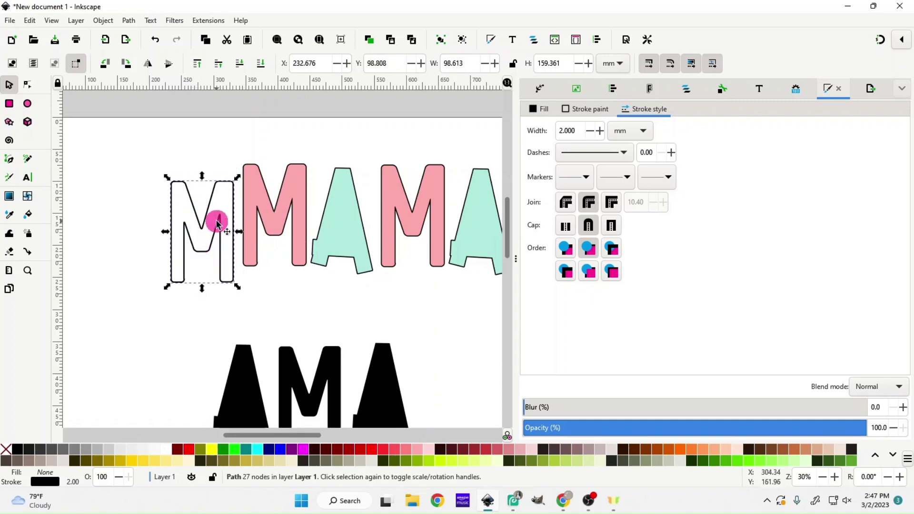
left_click_drag(206, 246, 280, 234)
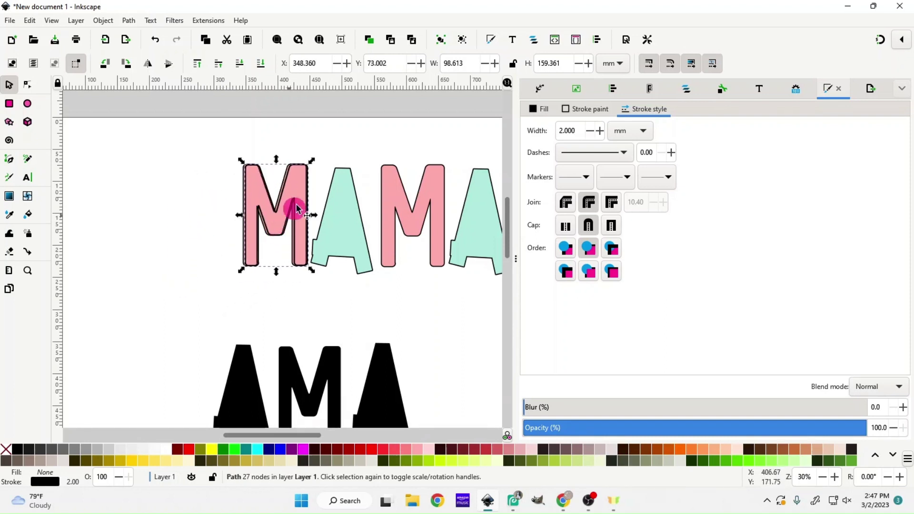
Shrink the M outline to about 94.8 × 153.2 mm inside the first pink M and rotate it slightly.
left_click_drag(310, 165, 308, 167)
left_click_drag(276, 232, 274, 231)
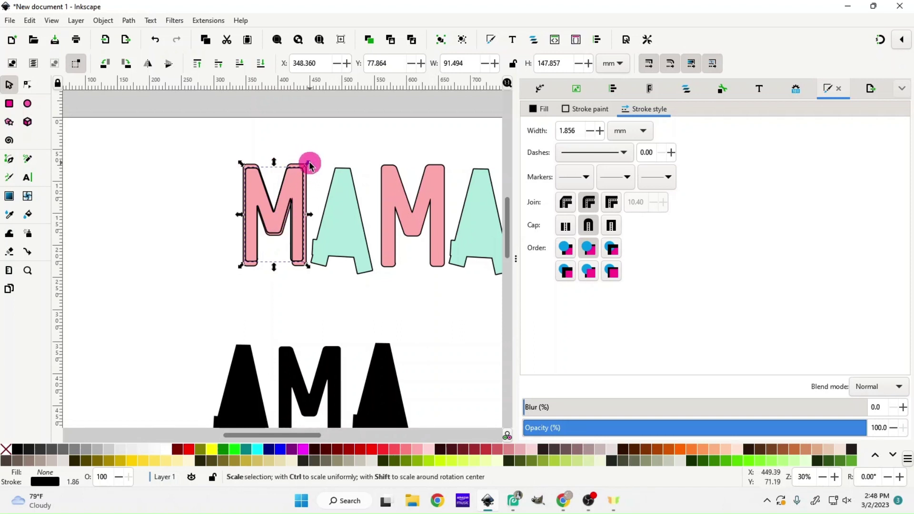
mouse_move(309, 161)
left_mouse_down()
mouse_move(327, 142)
mouse_move(295, 174)
mouse_move(333, 141)
mouse_move(306, 165)
mouse_move(328, 150)
mouse_move(309, 167)
mouse_move(322, 155)
mouse_move(317, 163)
left_mouse_up()
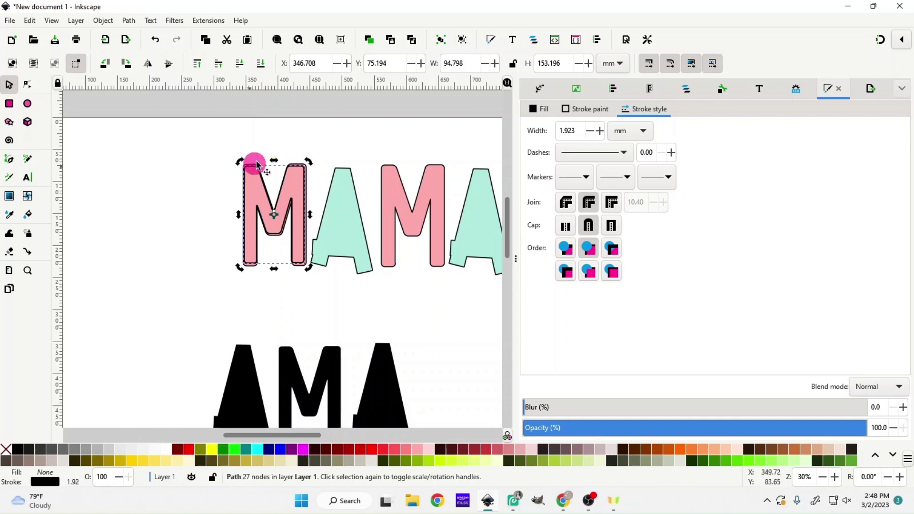
left_click_drag(307, 160, 313, 162)
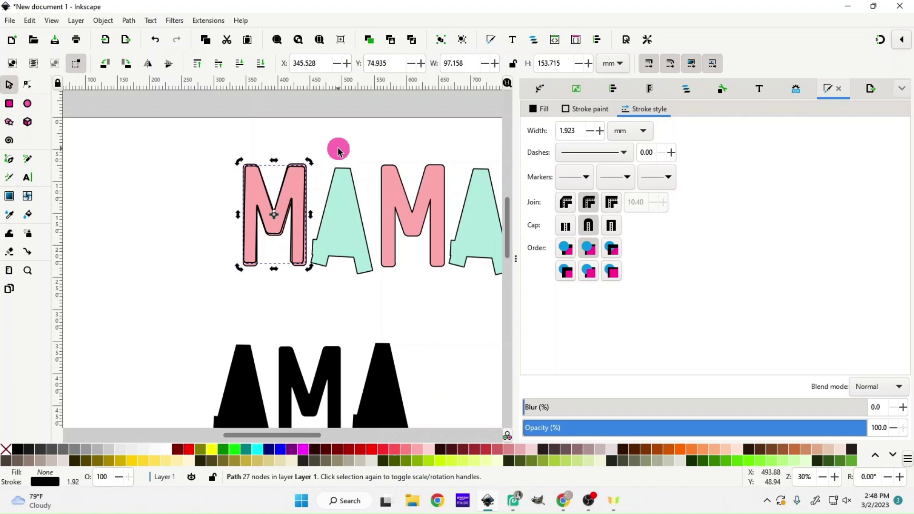
Move the first black A about 92 mm left and 68 mm up, and check the doubled outlines in the reference image.
left_click(245, 366)
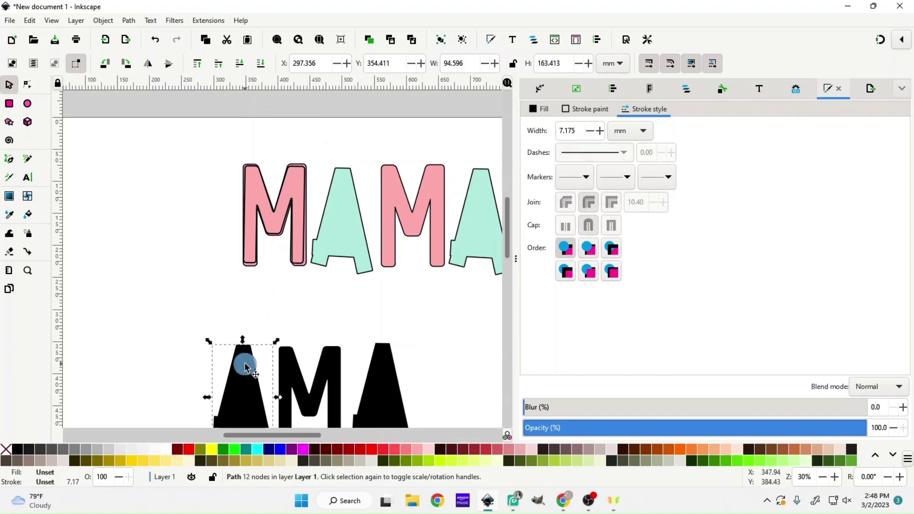
left_click_drag(245, 369, 187, 325)
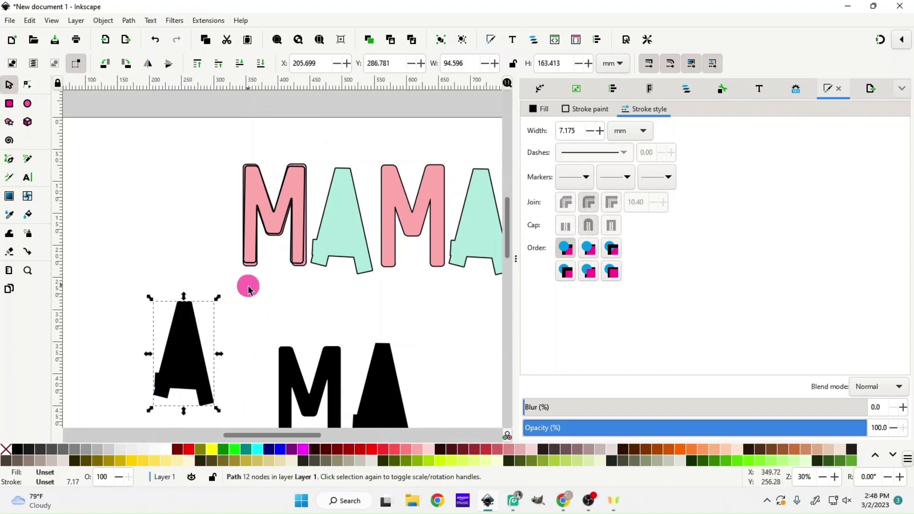
scroll(280, 272, "up", 10)
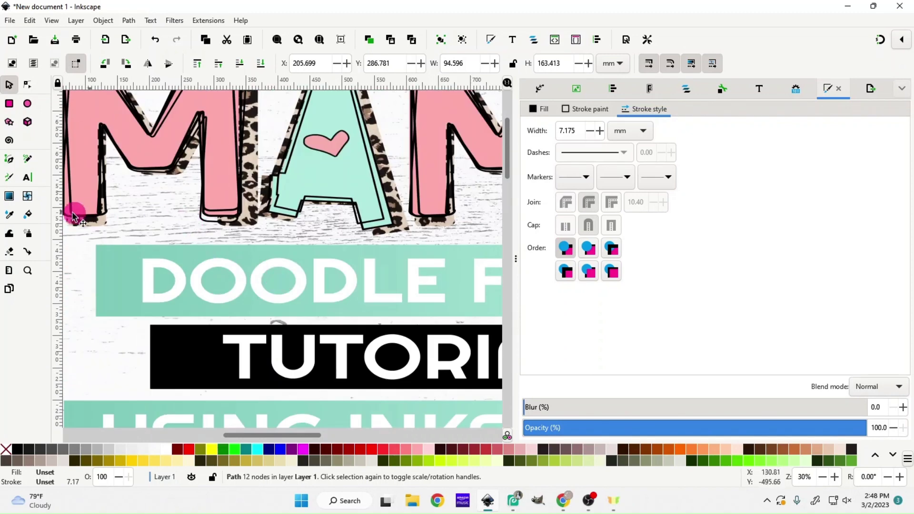
scroll(249, 337, "down", 20)
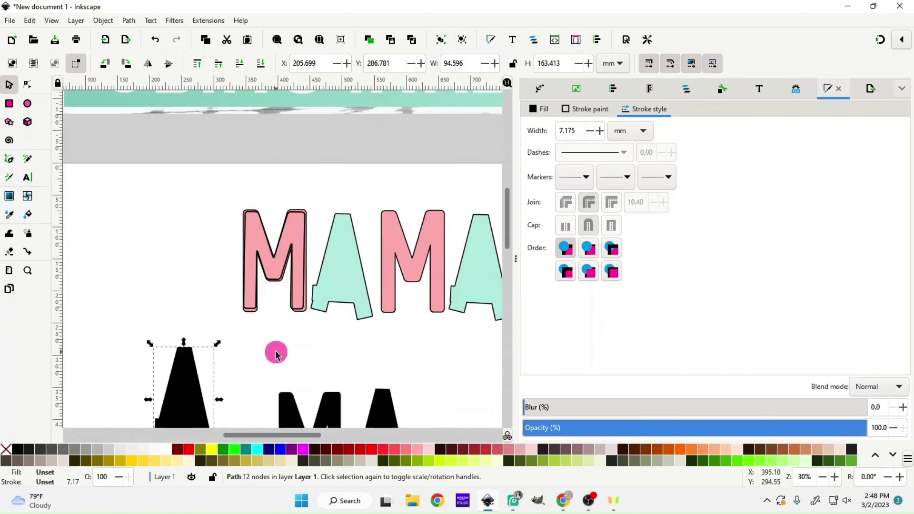
Duplicate the M outline on the first pink M, then offset, shrink and rotate the copy to about 96.6 × 150.8 mm.
scroll(288, 315, "up", 4)
left_click(295, 307)
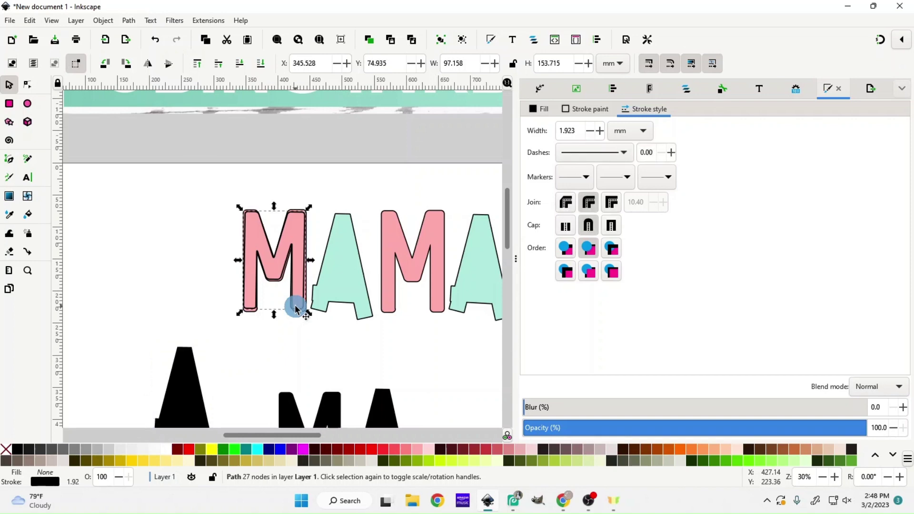
right_click(295, 307)
left_click(338, 138)
left_click_drag(275, 267, 273, 276)
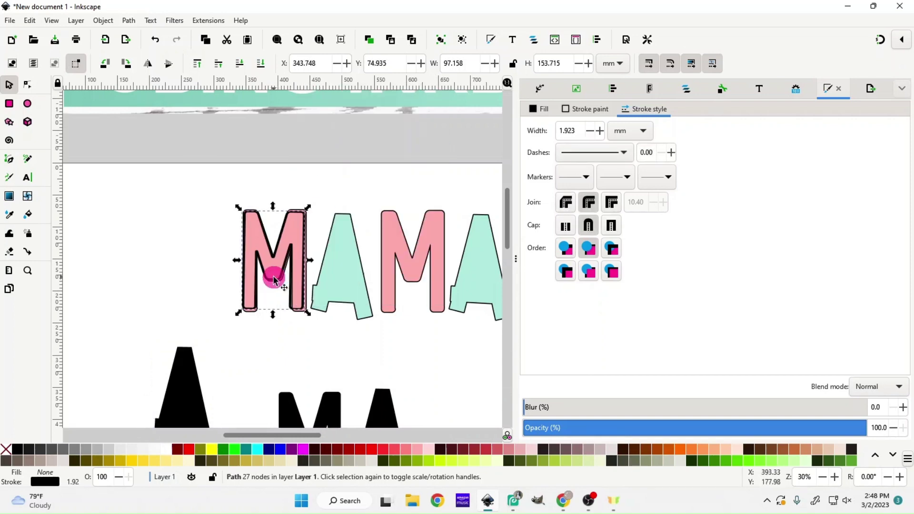
left_click_drag(308, 212, 306, 206)
left_click(307, 213)
left_click(312, 366)
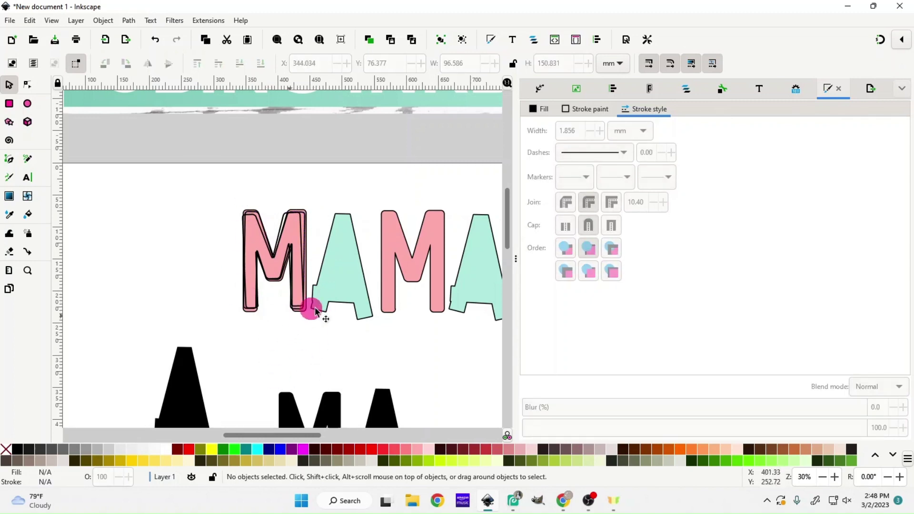
Move the separated black A up about 118 mm and undo the stray shift of the second M outline.
left_click_drag(187, 392, 190, 309)
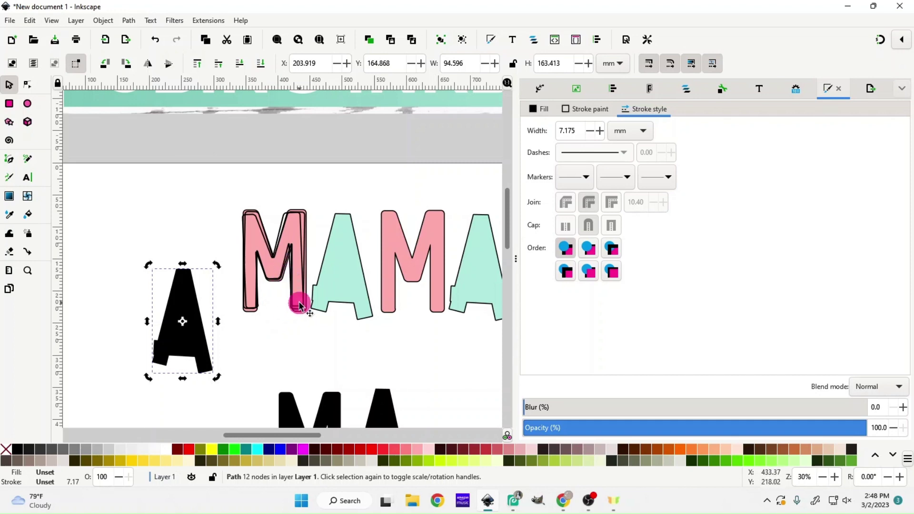
left_click_drag(300, 310, 302, 308)
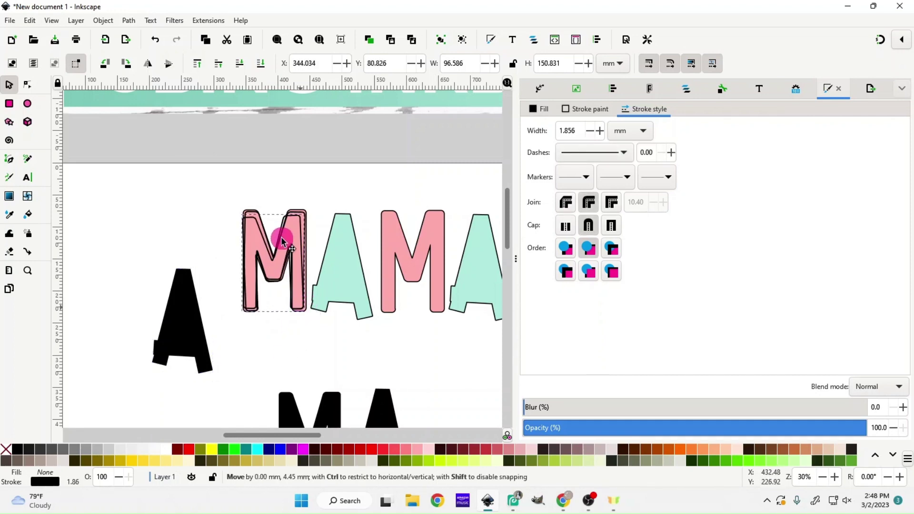
left_click(156, 43)
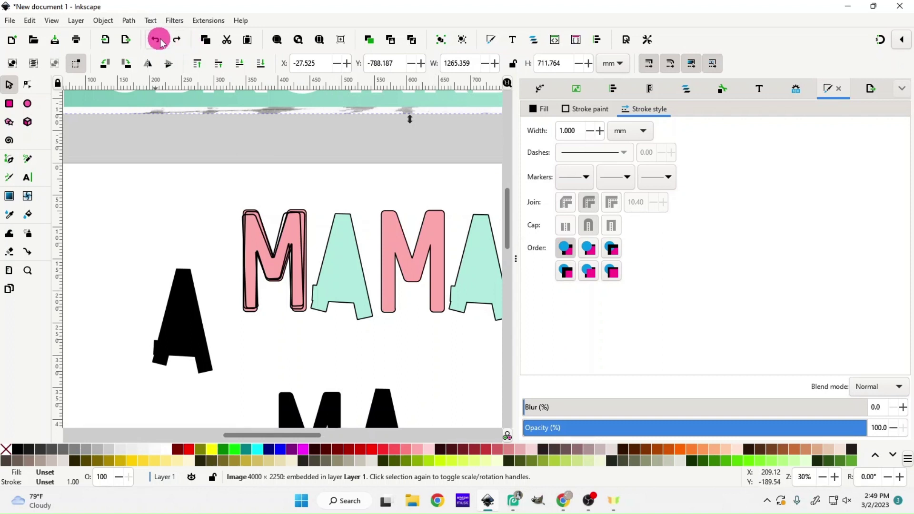
left_click_drag(179, 332, 180, 333)
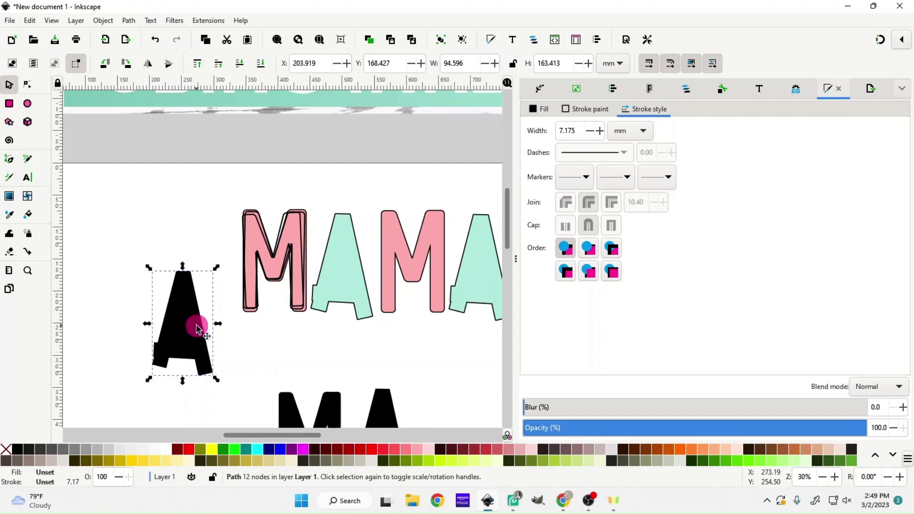
Turn the separated black A into an unfilled outline with a black stroke 2 mm wide.
left_click(19, 456, "shift")
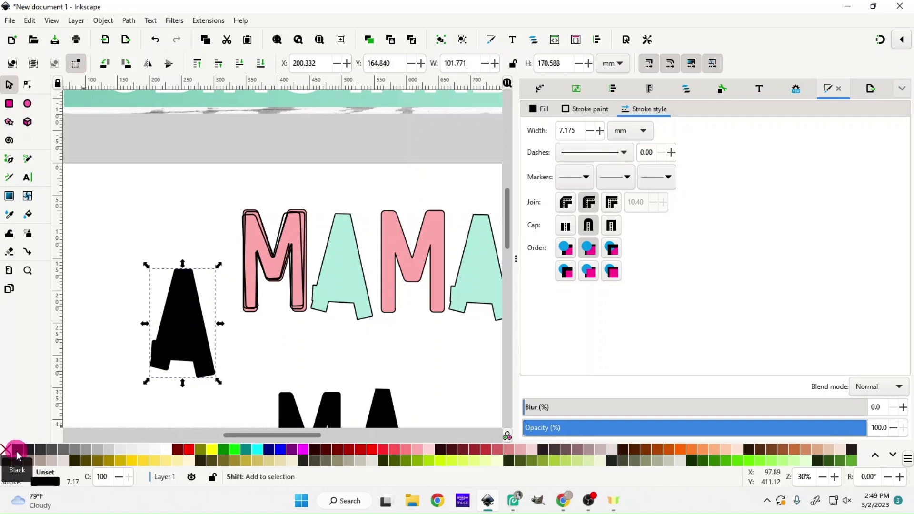
left_click(5, 450)
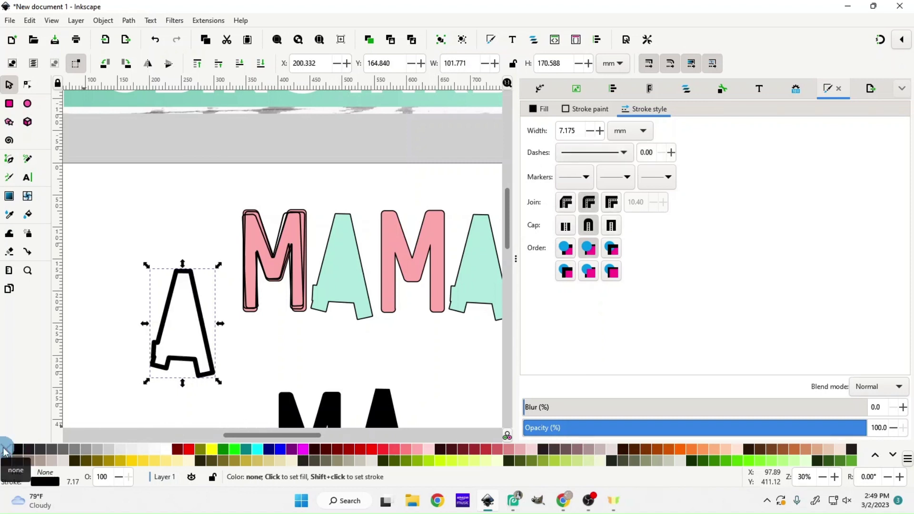
triple_click(573, 129)
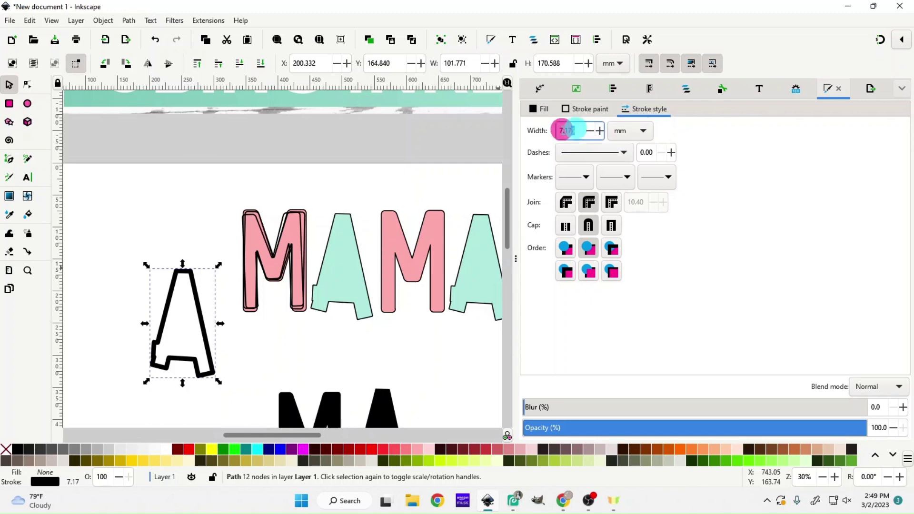
left_click(537, 137)
type("2")
key("Return")
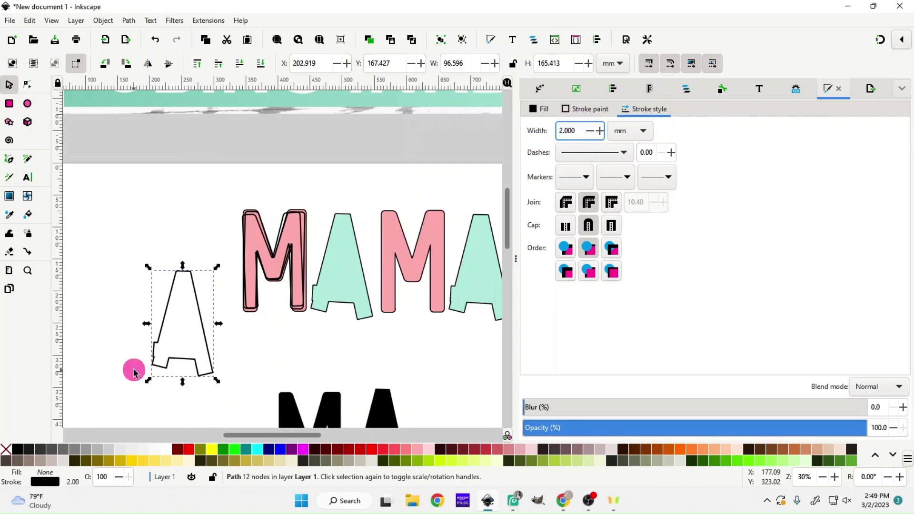
Overlay the A outline on the first mint A, shrunk to about 93 × 159.3 mm and rotated slightly.
left_click_drag(204, 321, 362, 270)
left_click_drag(362, 268, 363, 265)
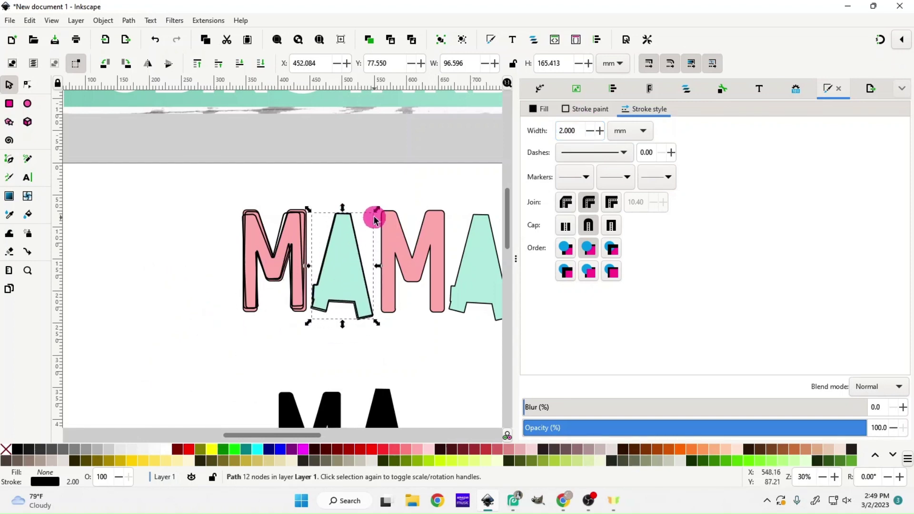
left_click_drag(375, 215, 374, 213)
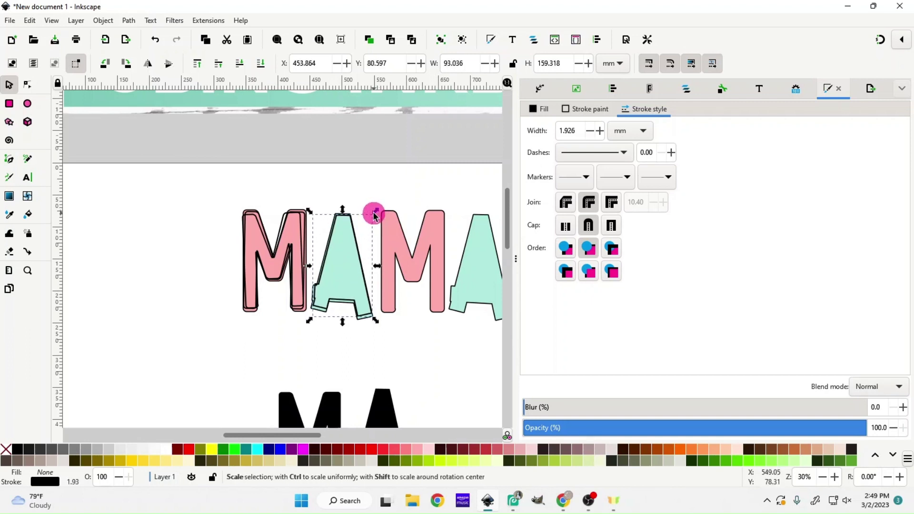
left_click(352, 215)
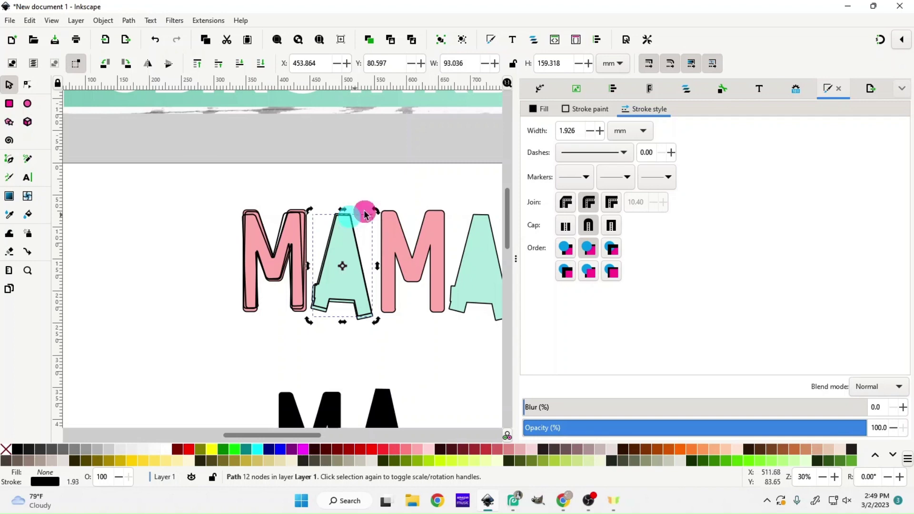
left_click_drag(375, 210, 378, 210)
left_click(397, 355)
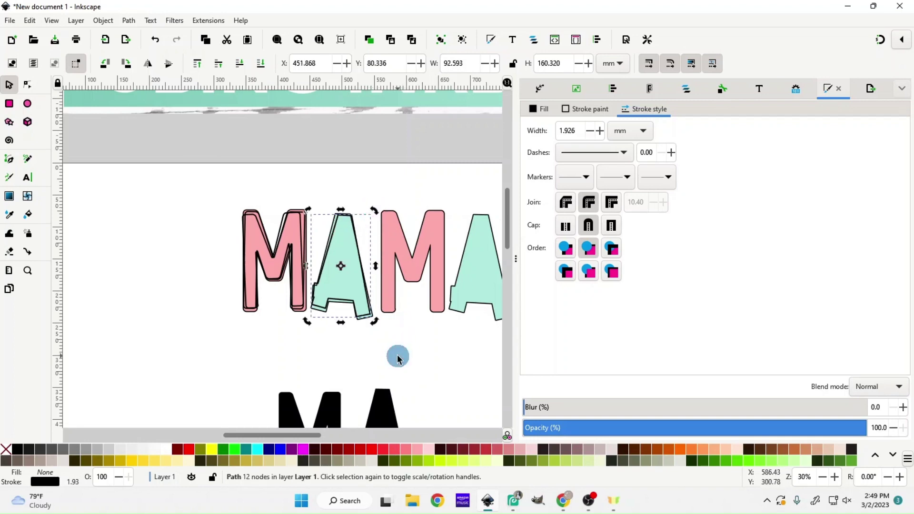
left_click(341, 400)
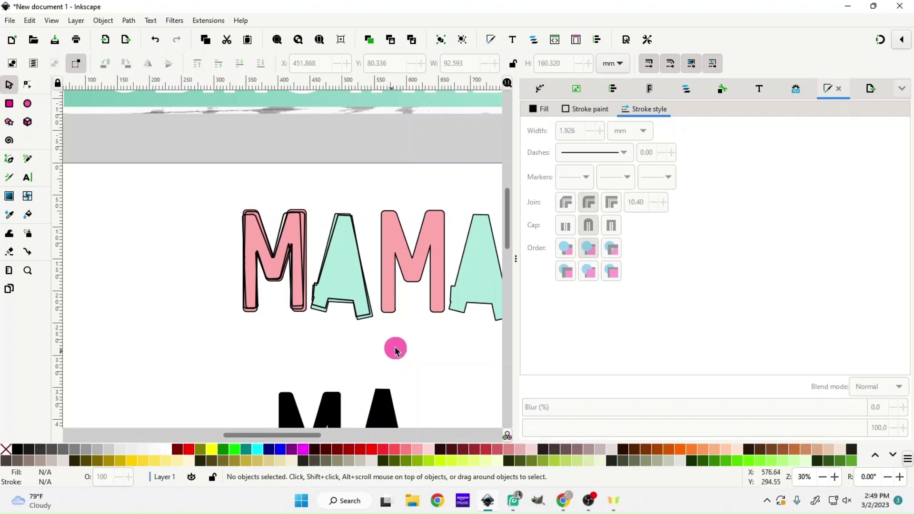
key("minus")
key("minus")
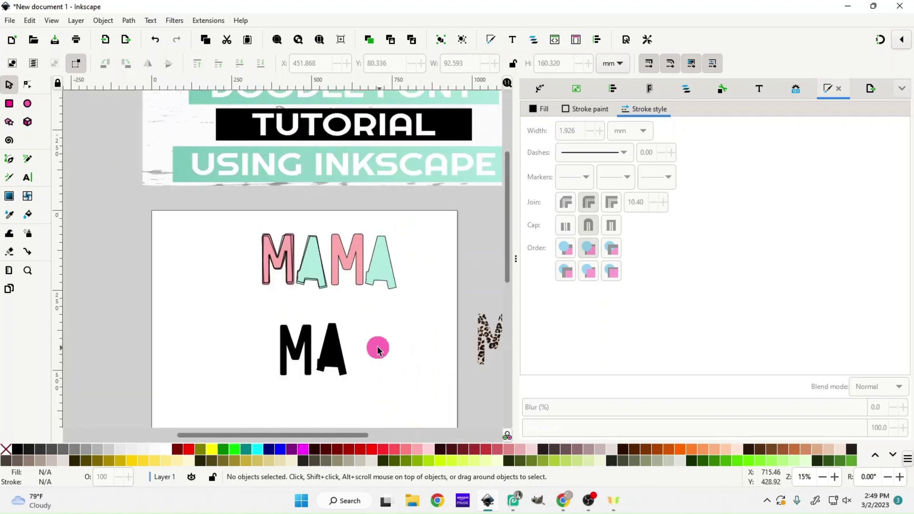
left_click(276, 279)
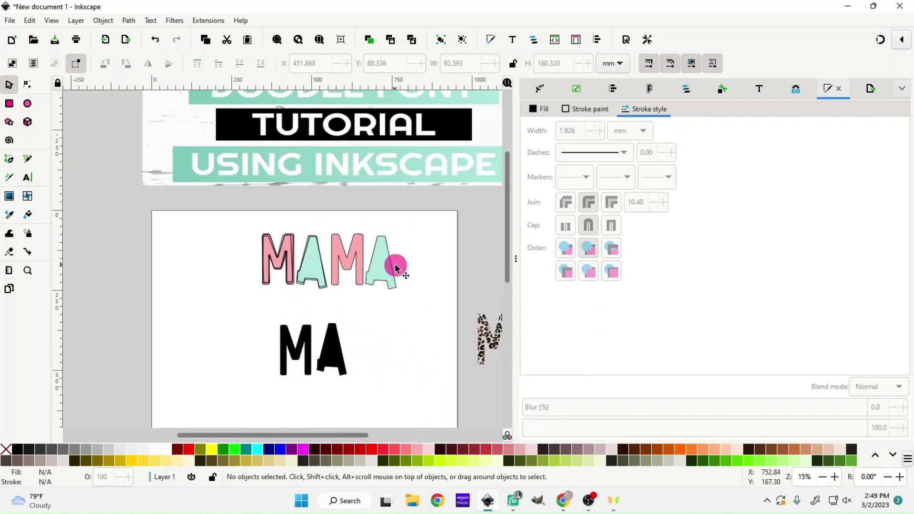
Delete the plain mint A and plain pink M that form the second half of the MAMA lettering.
left_click_drag(408, 290, 338, 224)
left_click(353, 319)
left_click(387, 268)
left_click(353, 261)
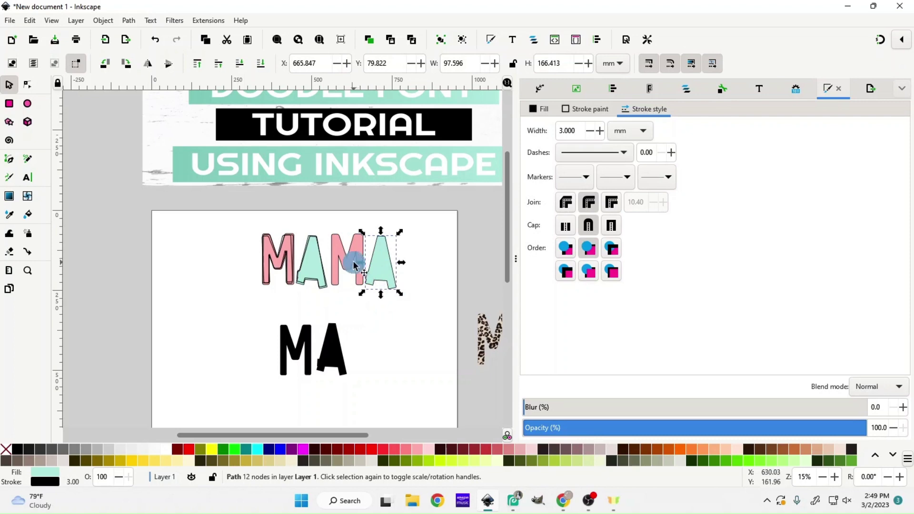
left_click(412, 303)
left_click(382, 249)
left_click(364, 255)
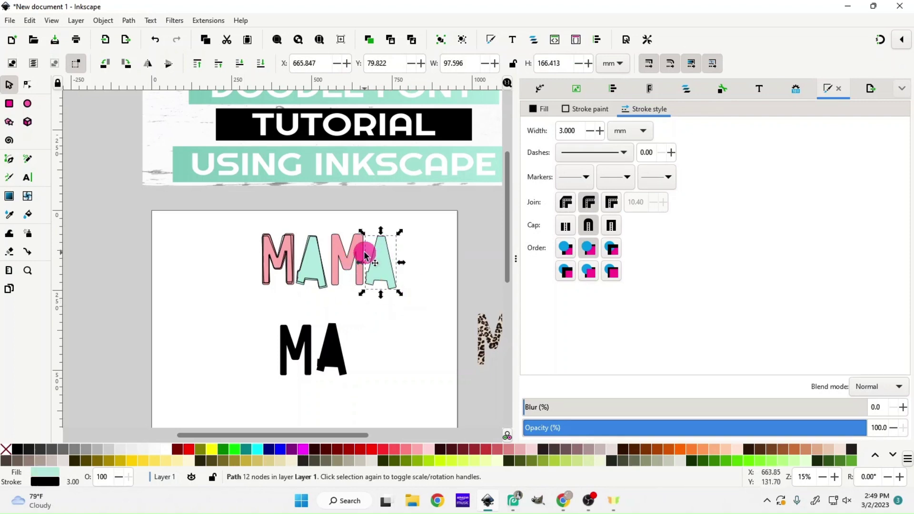
left_click_drag(364, 254, 409, 287)
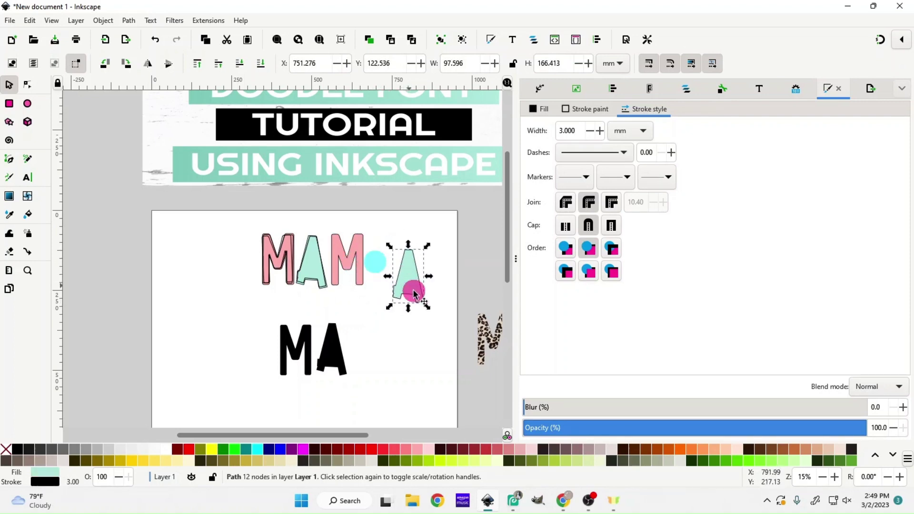
key("Delete")
left_click(362, 264)
key("Delete")
Group the first mint A with its overlaid black outline.
left_click_drag(348, 300, 295, 225)
right_click(318, 274)
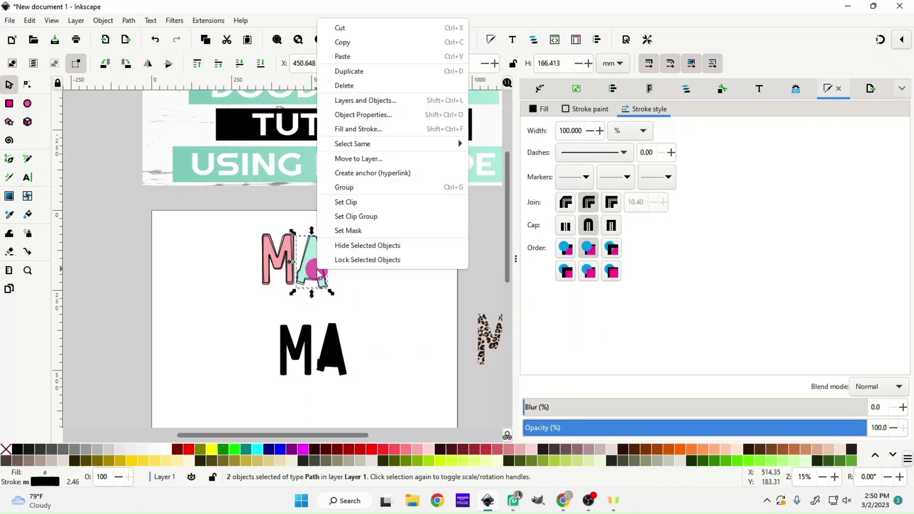
left_click(344, 187)
Group the first pink M with its two overlaid black outlines.
left_click_drag(243, 232, 299, 288)
scroll(298, 288, "up", 2)
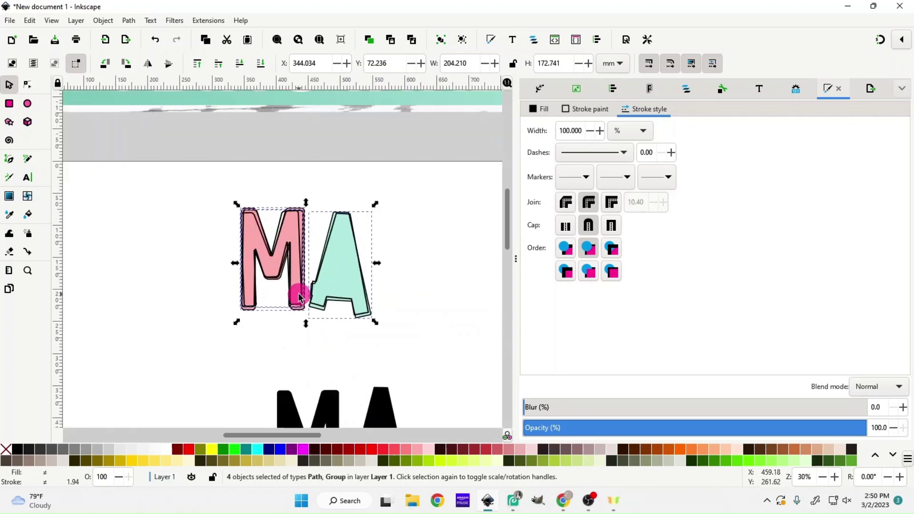
scroll(299, 297, "up", 2)
left_click(170, 220)
left_click_drag(153, 139, 310, 371)
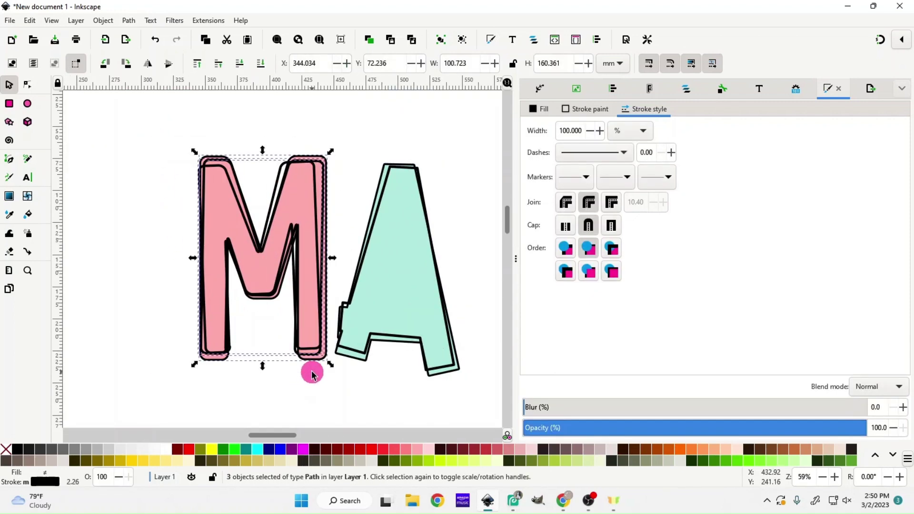
right_click(287, 276)
left_click(318, 186)
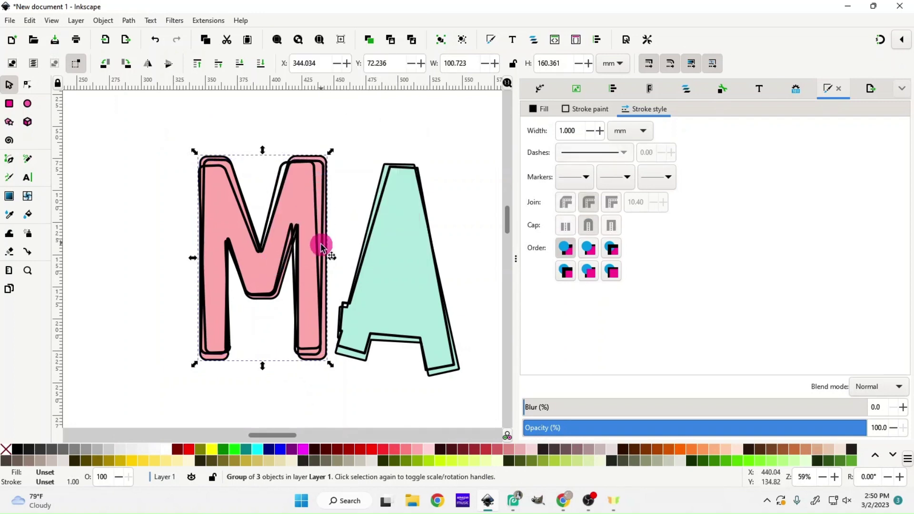
Duplicate the grouped M and A together and place the copies beside the originals at about X 549.6, Y 75.4 mm to complete MAMA.
left_click_drag(170, 138, 461, 387)
right_click(382, 315)
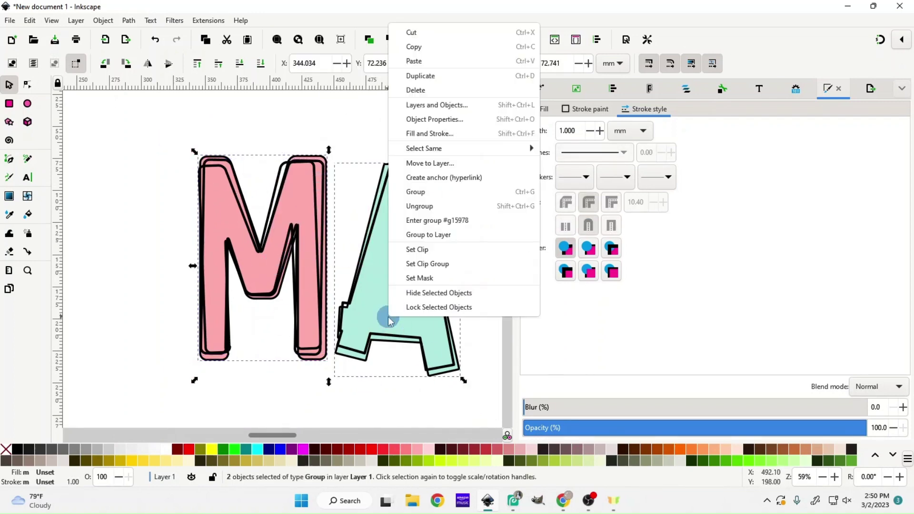
left_click(458, 76)
left_click_drag(382, 306, 466, 307)
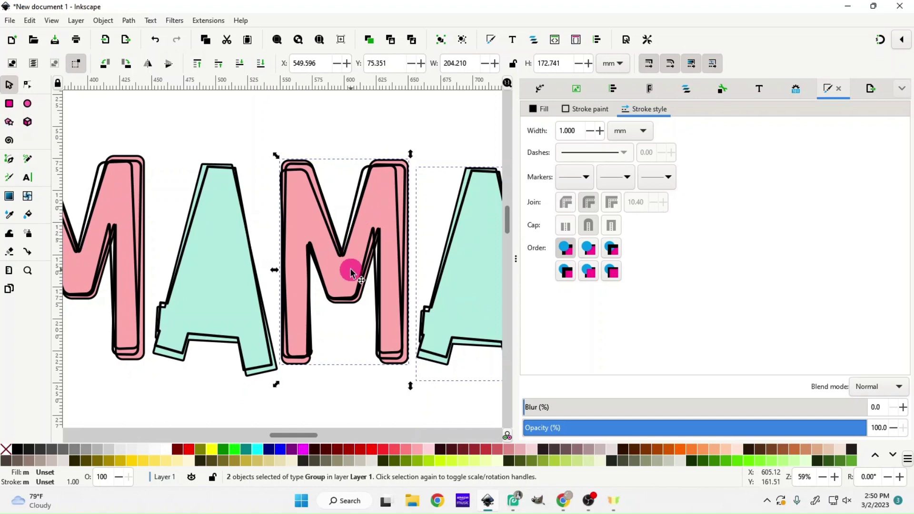
key("minus")
key("minus")
scroll(339, 326, "down", 4)
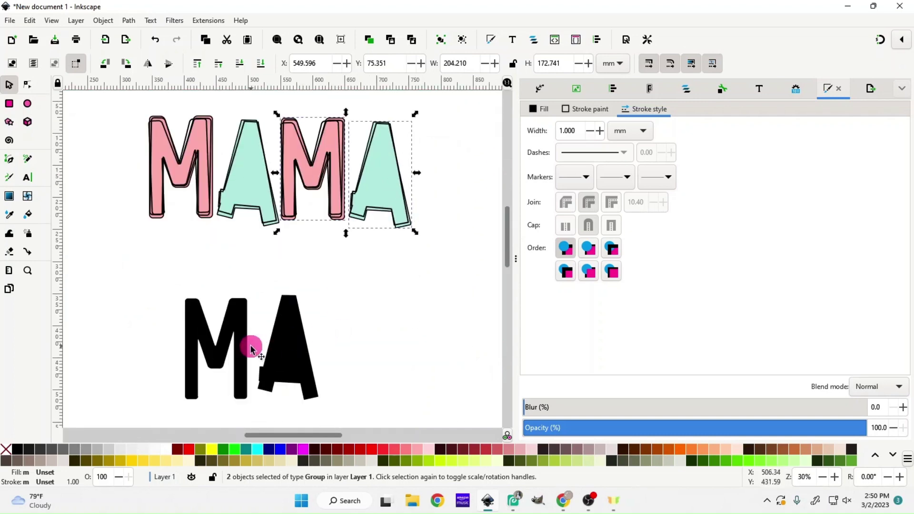
Move the separated black M away from the black A and turn it into an unfilled outline with a black stroke 2 mm wide.
scroll(210, 346, "down", 2)
scroll(212, 342, "up", 2)
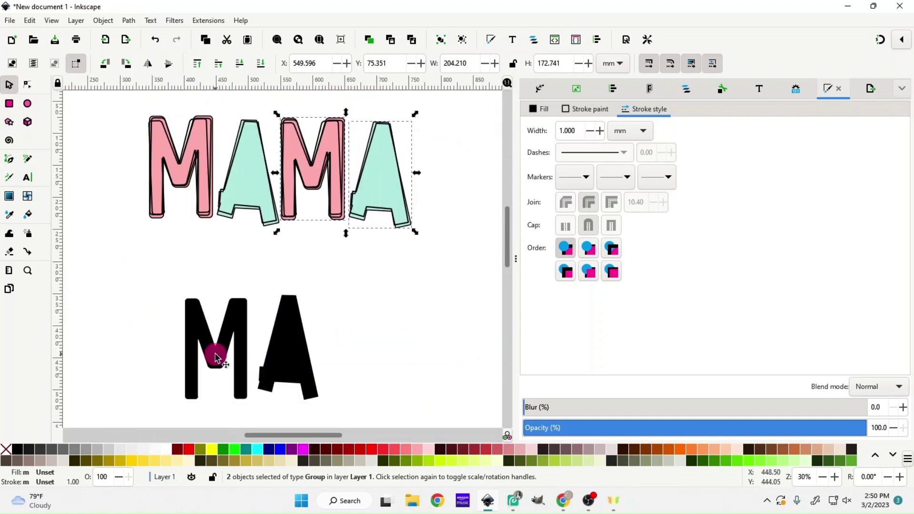
left_click(215, 358)
left_click_drag(214, 354, 193, 344)
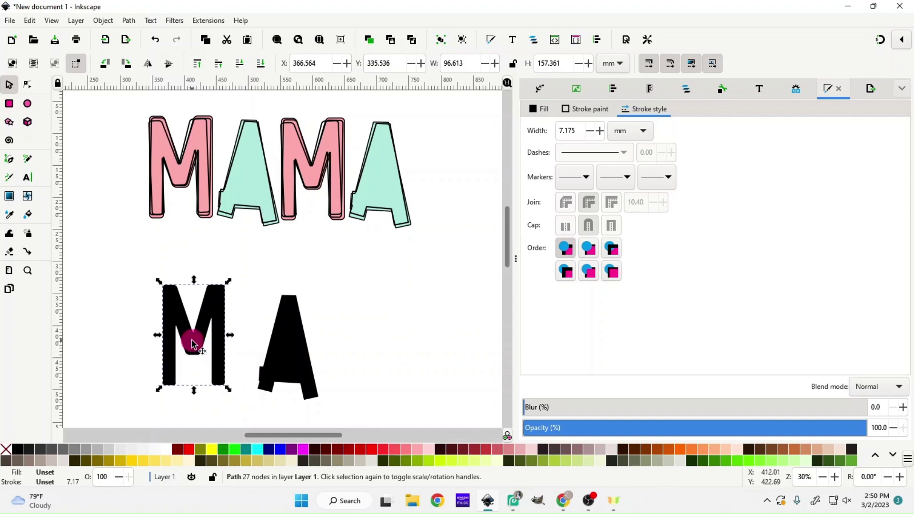
left_click(19, 455, "shift")
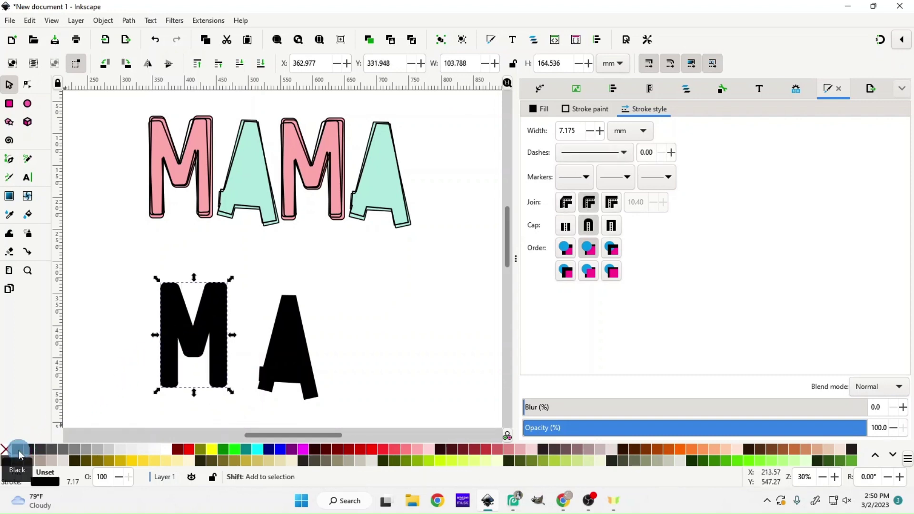
left_click(6, 449)
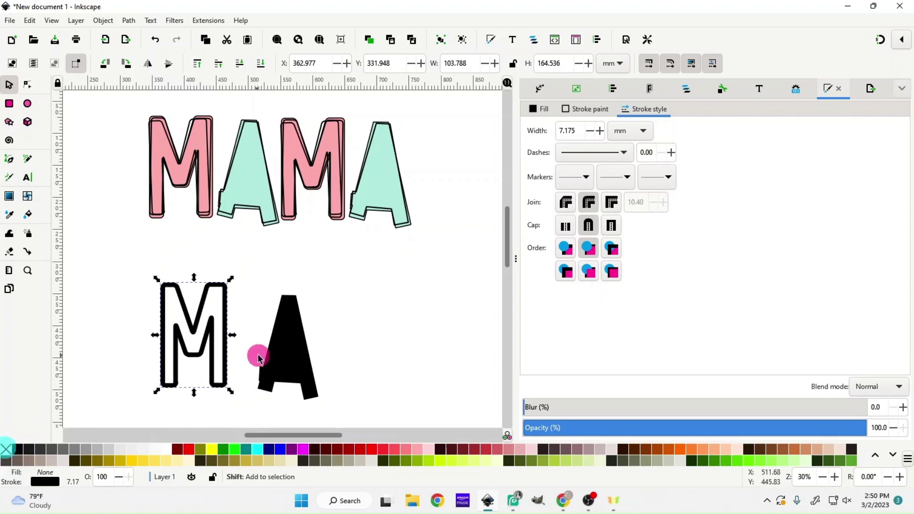
left_click_drag(578, 131, 544, 133)
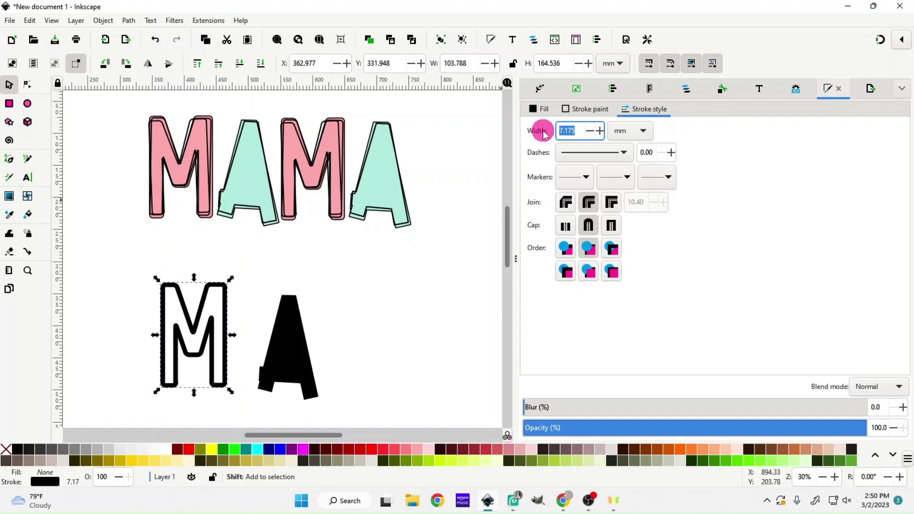
type("2")
key("Return")
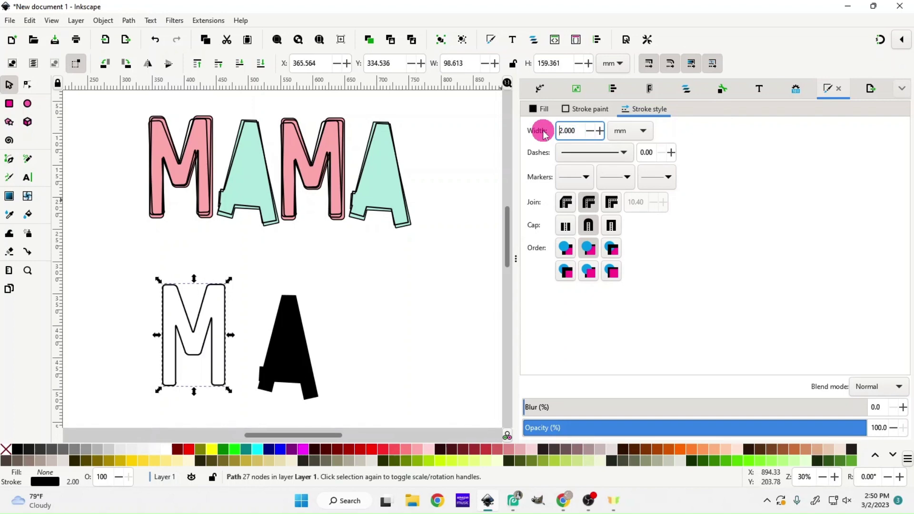
Delete the spare M outline and the spare black A below the lettering.
left_click_drag(289, 359, 271, 346)
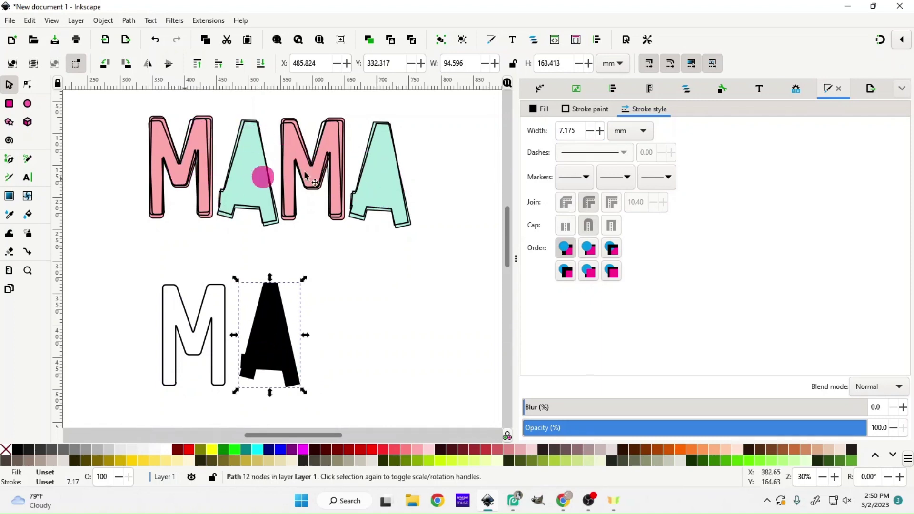
left_click_drag(141, 271, 393, 419)
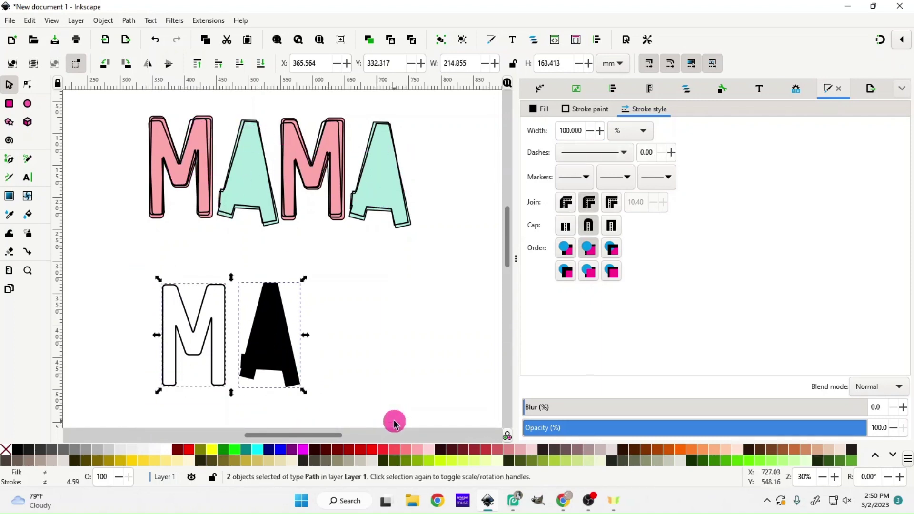
key("Delete")
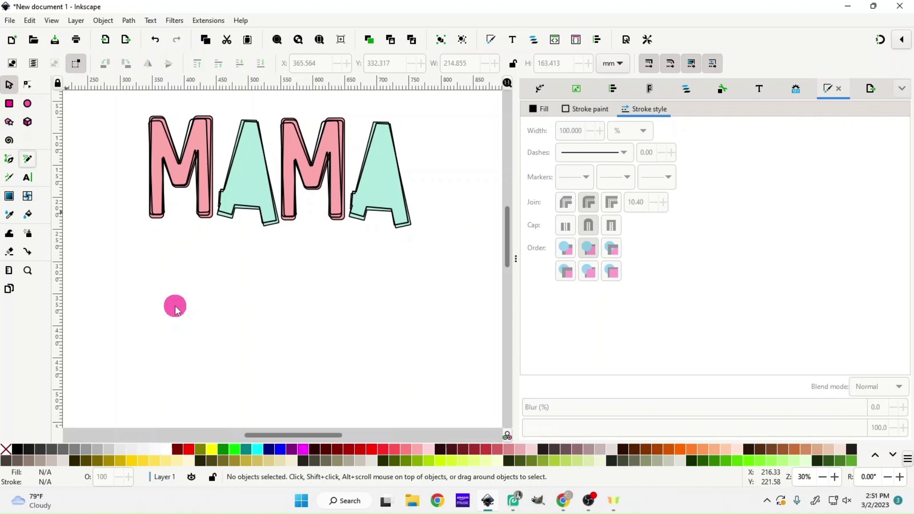
Sketch a freehand heart about 72 × 67 mm with the Pencil tool and position it below the first mint A.
key("p")
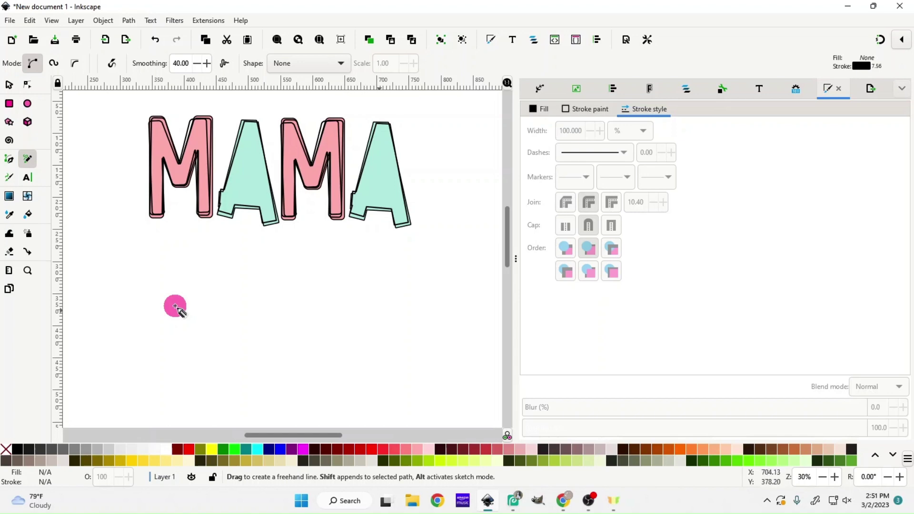
left_click_drag(175, 306, 175, 305)
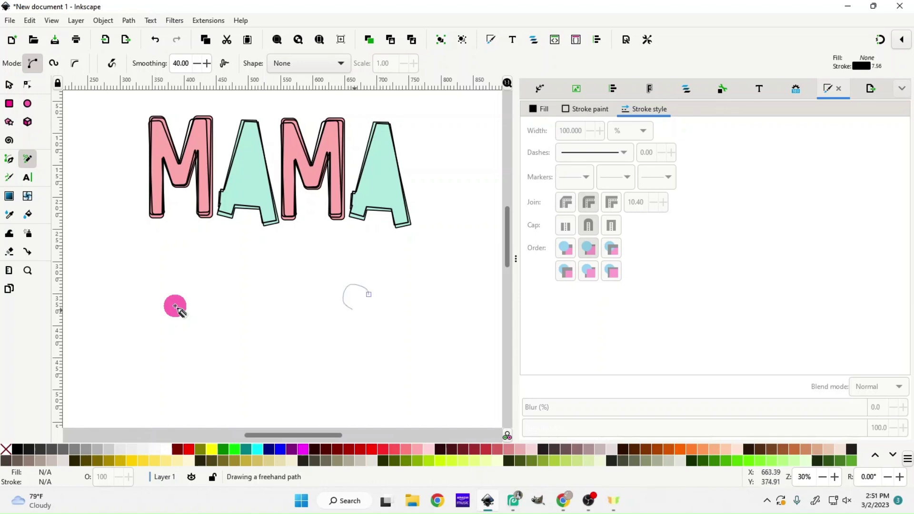
mouse_move(370, 326)
left_mouse_down()
mouse_move(368, 294)
mouse_move(383, 287)
mouse_move(369, 326)
left_mouse_up()
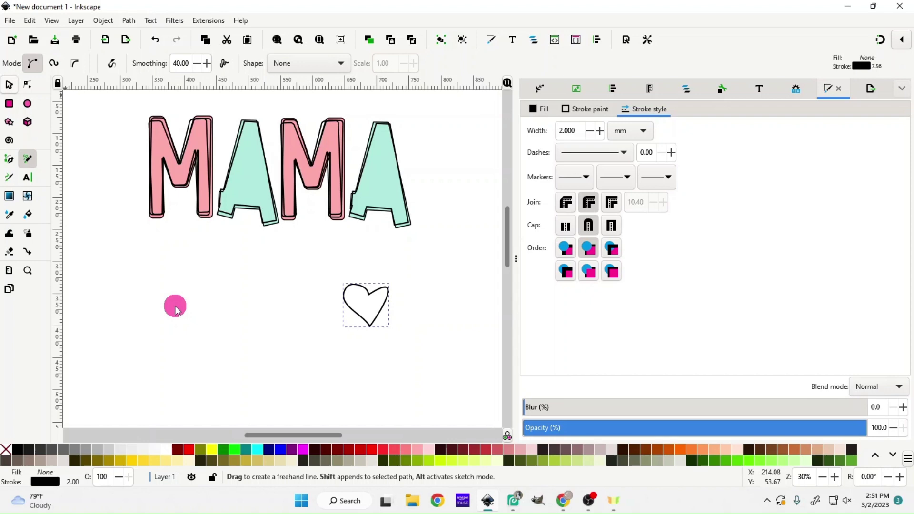
key("s")
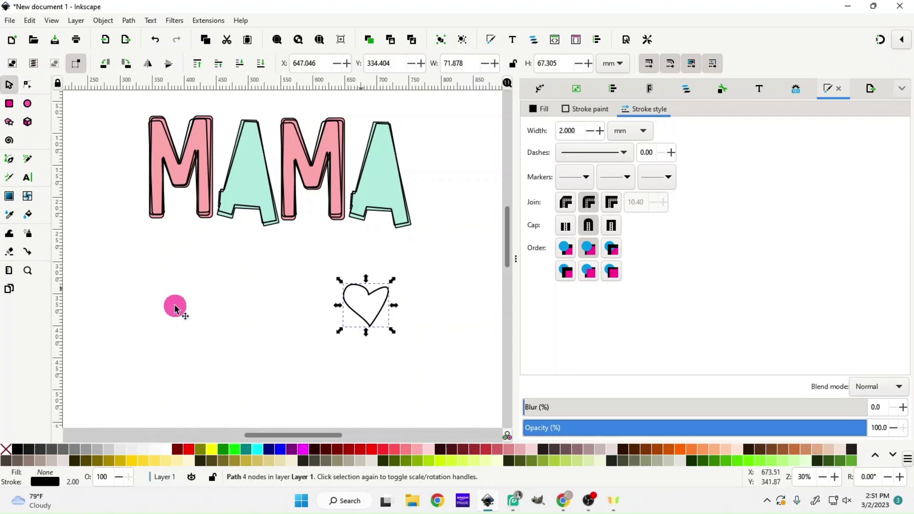
left_click_drag(365, 305, 290, 292)
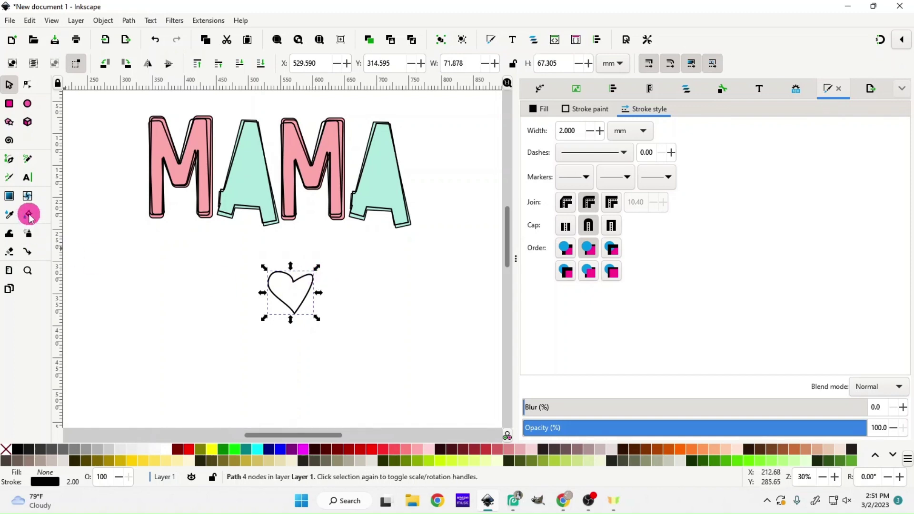
left_click_drag(305, 295, 268, 302)
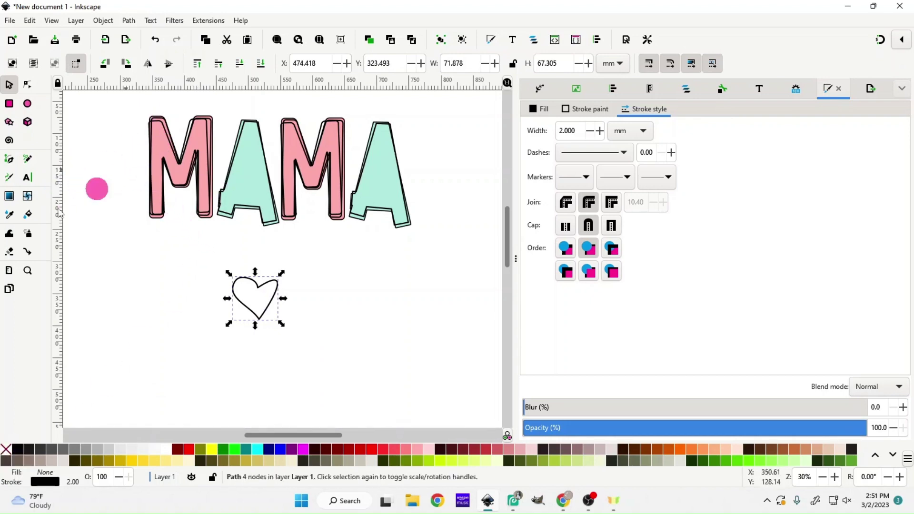
Fill the heart with the pink picked from the first M.
left_click(11, 217)
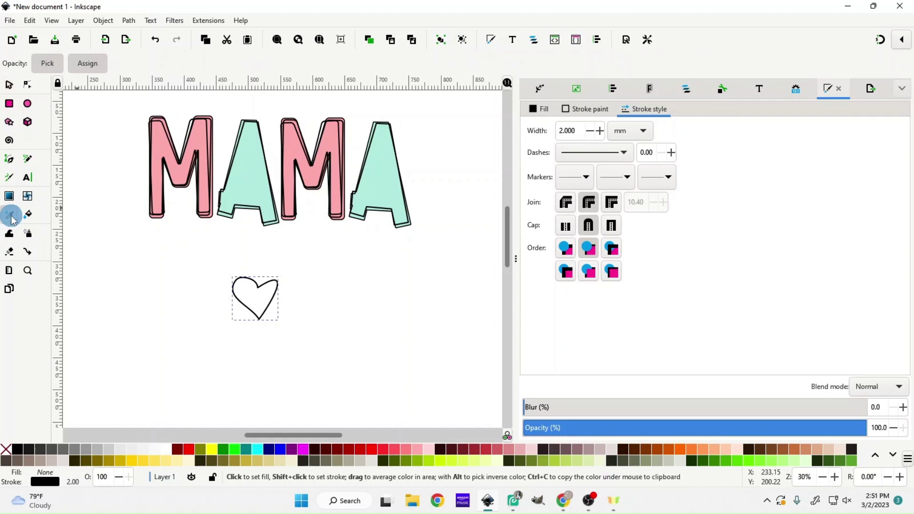
left_click(181, 175)
left_click(10, 86)
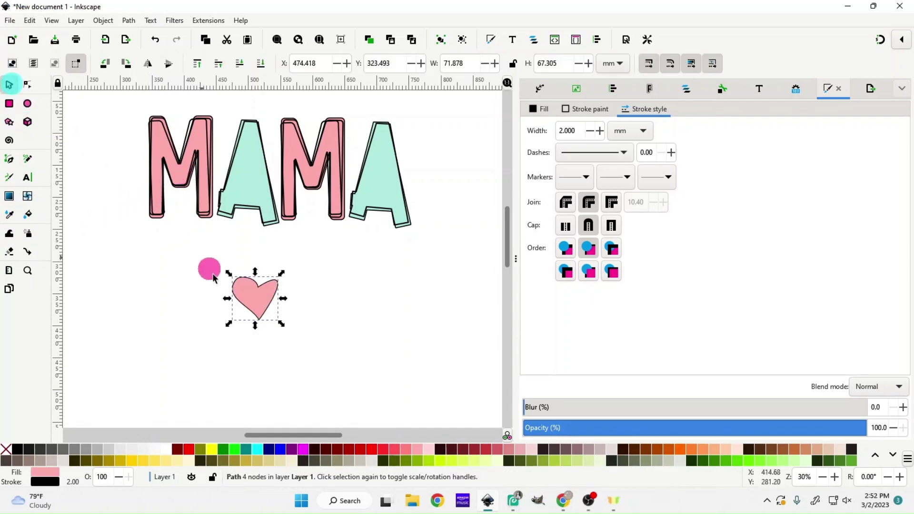
Shrink the heart to about 30 × 28 mm on the first mint A and increase its stroke width to 1.937 mm.
left_click_drag(282, 277, 250, 175)
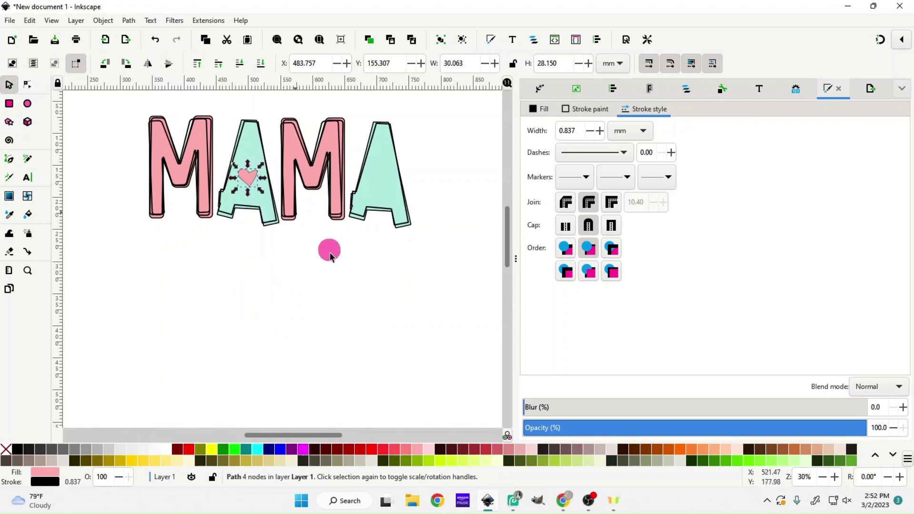
left_click(322, 261)
left_click(249, 177)
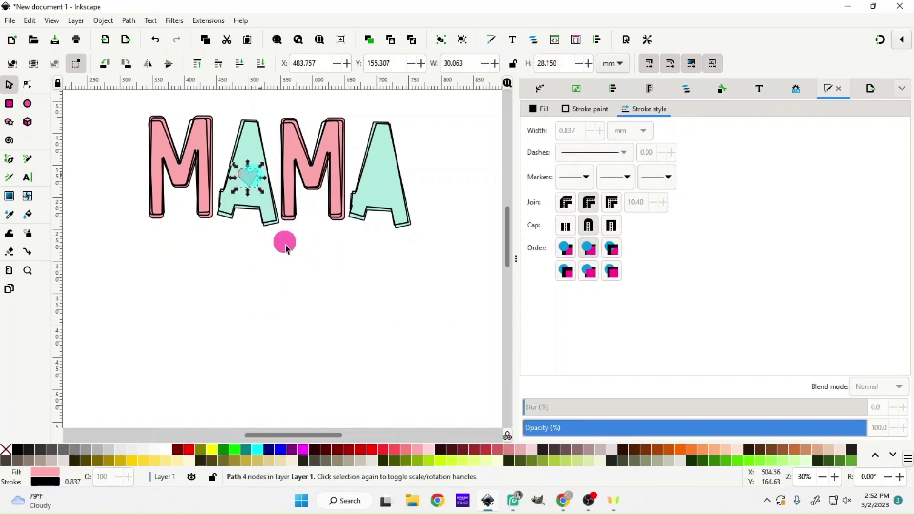
left_click(600, 131)
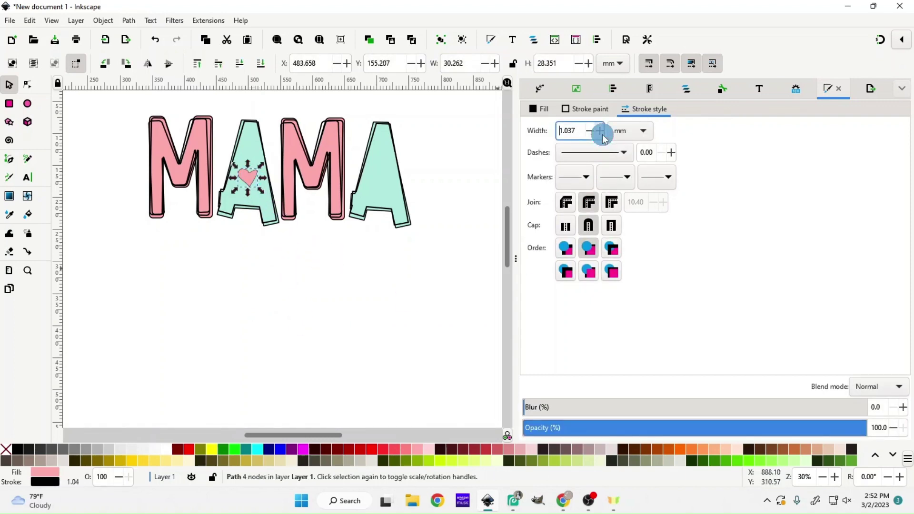
left_click(601, 134)
left_click(279, 287)
scroll(296, 312, "up", 2)
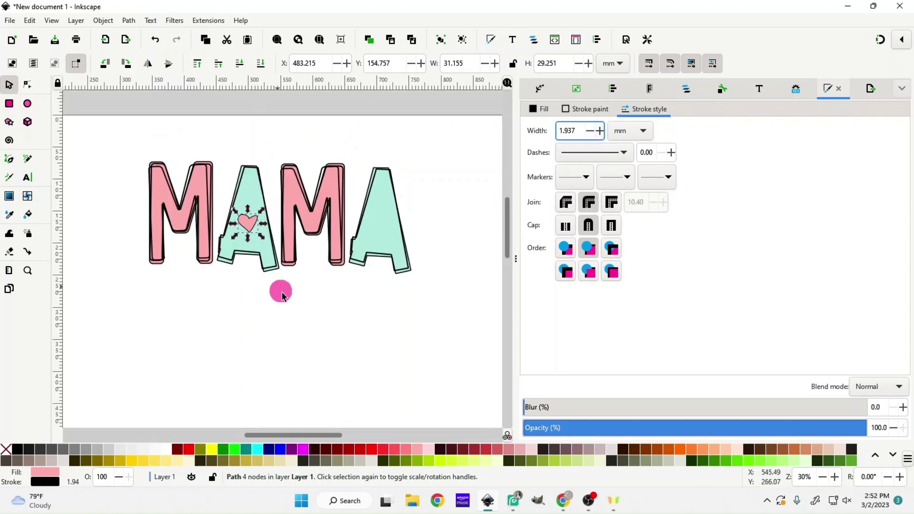
left_click(335, 325)
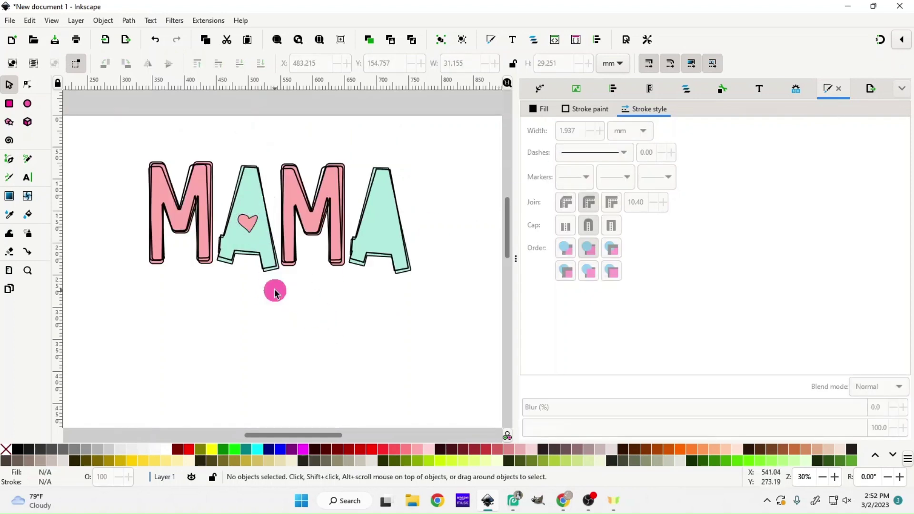
Move the leopard-print M onto the first pink M, offset to about X 356.2, Y 74.6 mm, and lower it to the bottom.
scroll(268, 328, "up", 2)
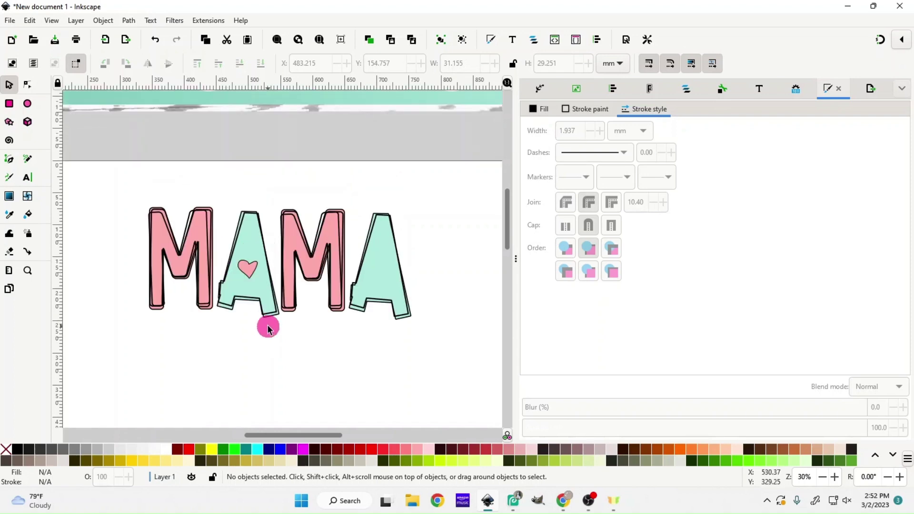
left_click_drag(319, 434, 381, 438)
left_click_drag(373, 406, 238, 247)
left_click(260, 64)
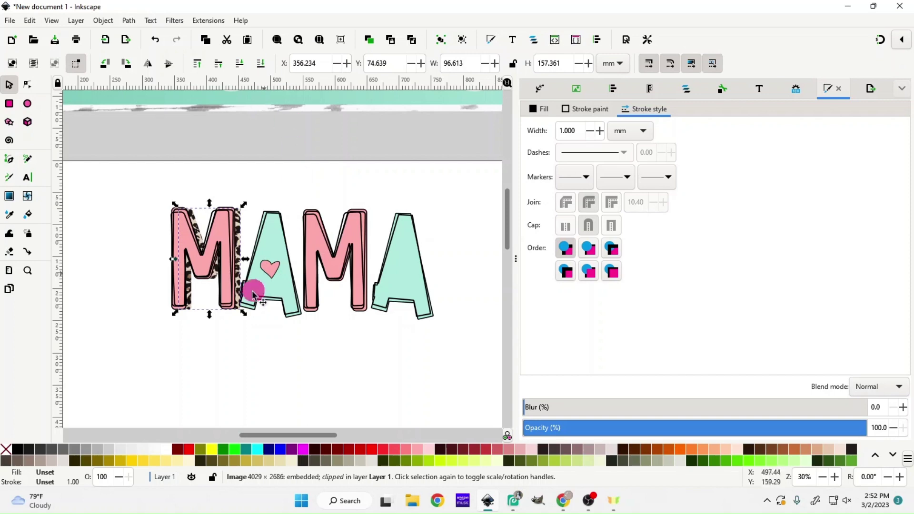
Move the leopard-print A onto the first mint A, offset to about X 459.3, Y 83.3 mm, and lower it to the bottom.
left_click_drag(317, 435, 390, 435)
left_click_drag(435, 394, 252, 234)
left_click(263, 68)
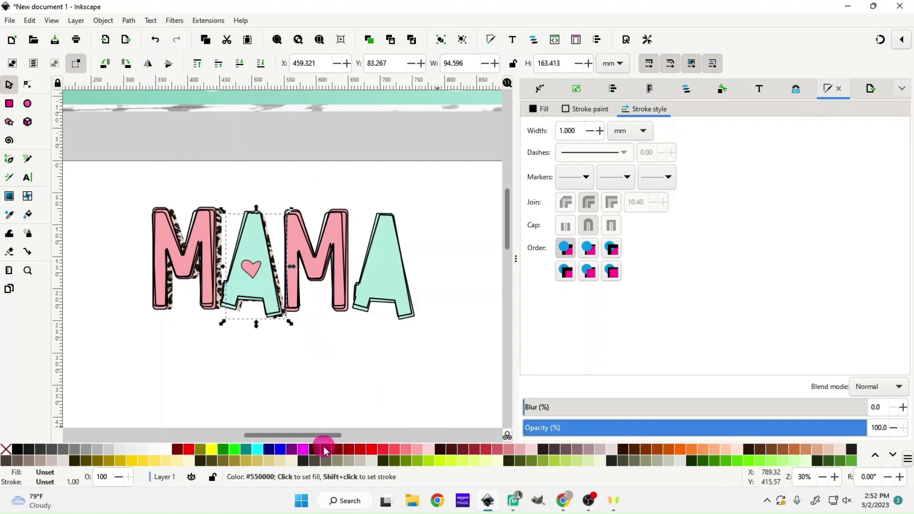
Move the leopard-print M onto the second pink M, offset to about X 561.0, Y 78.6 mm, and lower it to the bottom.
left_click_drag(314, 437, 383, 435)
left_click_drag(449, 397, 3, 281)
left_click_drag(165, 245, 214, 241)
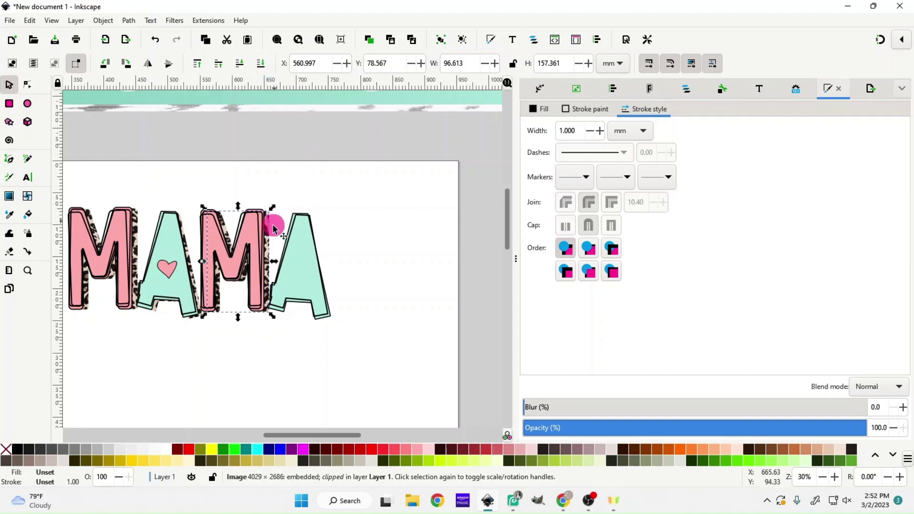
Move the remaining leopard-print A onto the second mint A, offset to about X 669.5, Y 85.0 mm, and lower it to the bottom.
left_click_drag(323, 435, 378, 435)
scroll(465, 407, "down", 4)
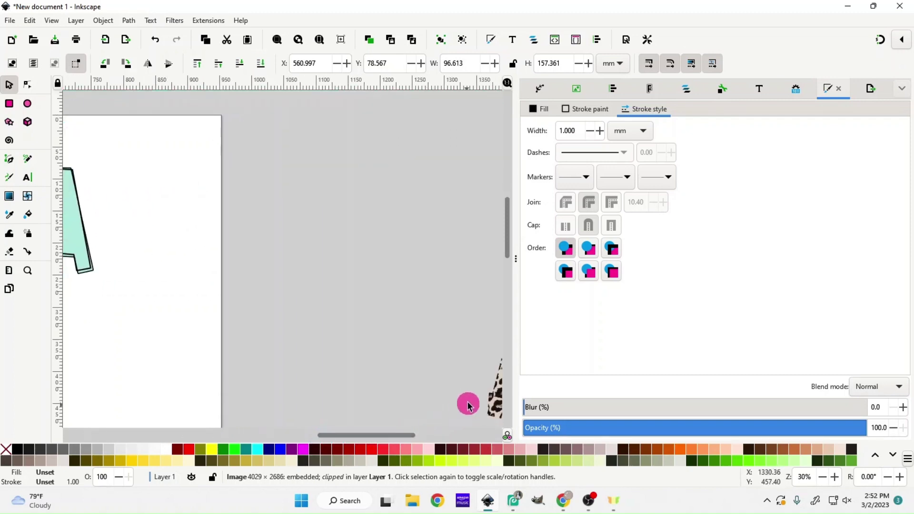
left_click_drag(494, 353, 248, 199)
scroll(292, 434, "left", 5)
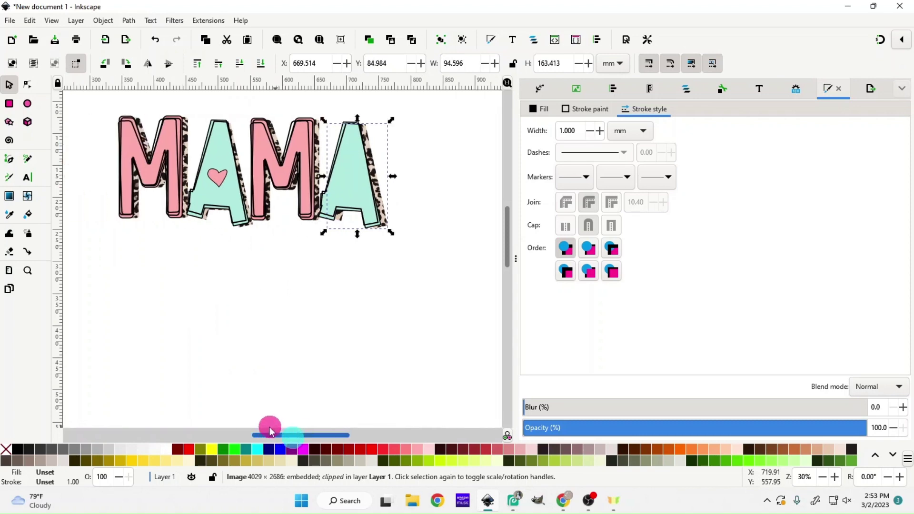
scroll(305, 362, "up", 5)
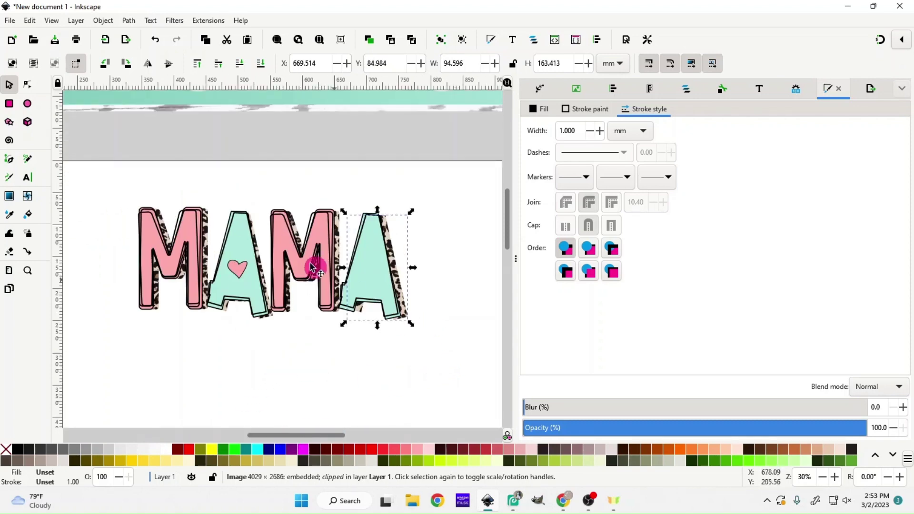
Duplicate the pink heart and place the copy on the second mint A at about X 689.7, Y 157.4 mm.
left_click(239, 270)
right_click(240, 269)
left_click(291, 97)
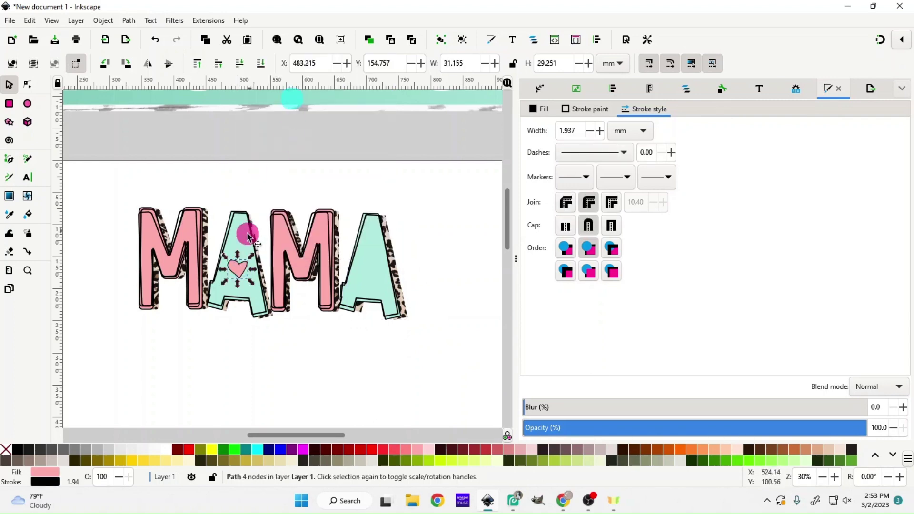
left_click_drag(237, 267, 375, 276)
left_click(351, 330)
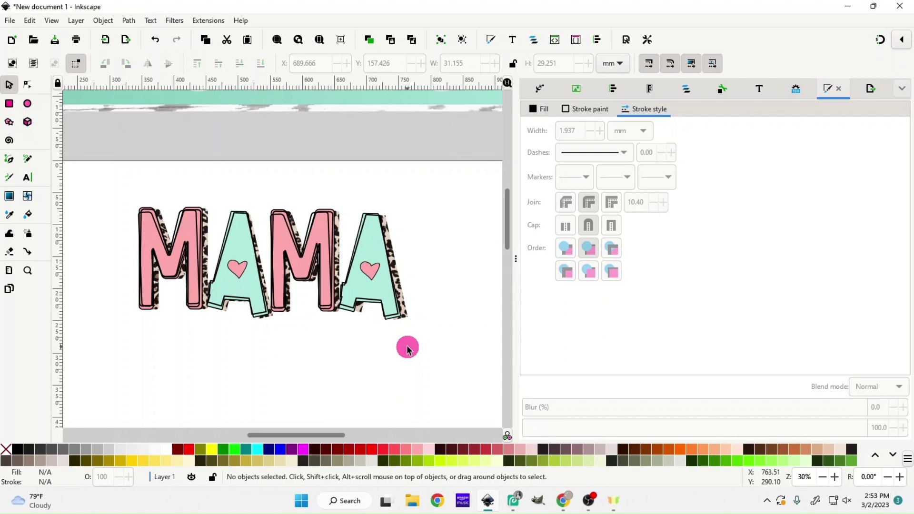
Group the first pink M with its leopard-print layer.
key("plus")
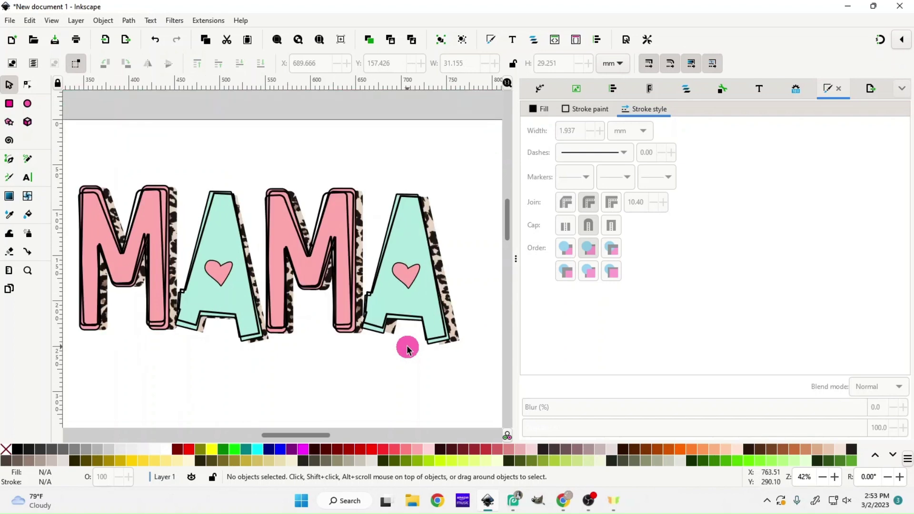
left_click_drag(320, 435, 310, 436)
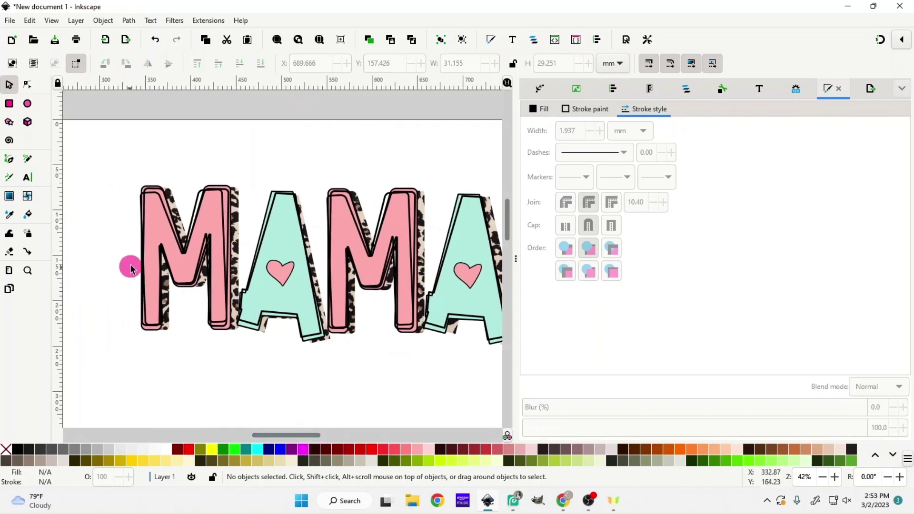
left_click_drag(115, 178, 251, 364)
left_click(216, 366)
left_click_drag(114, 173, 211, 317)
right_click(190, 257)
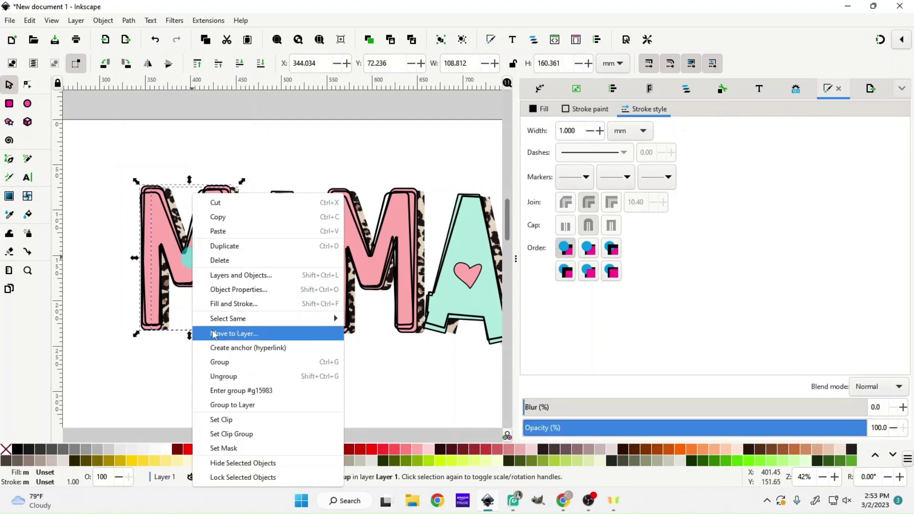
left_click(216, 365)
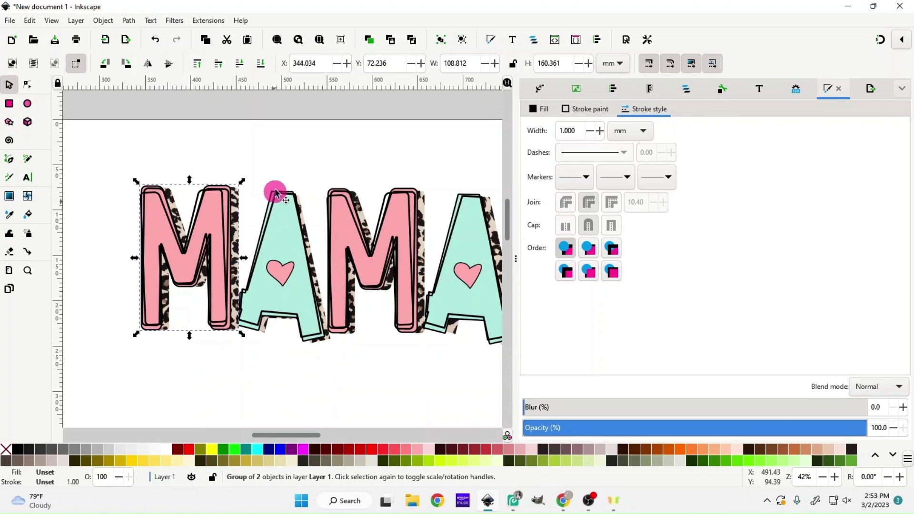
Group the first mint A with its heart and leopard-print layer, leaving the neighbouring M out of the selection.
left_click_drag(257, 161, 333, 380)
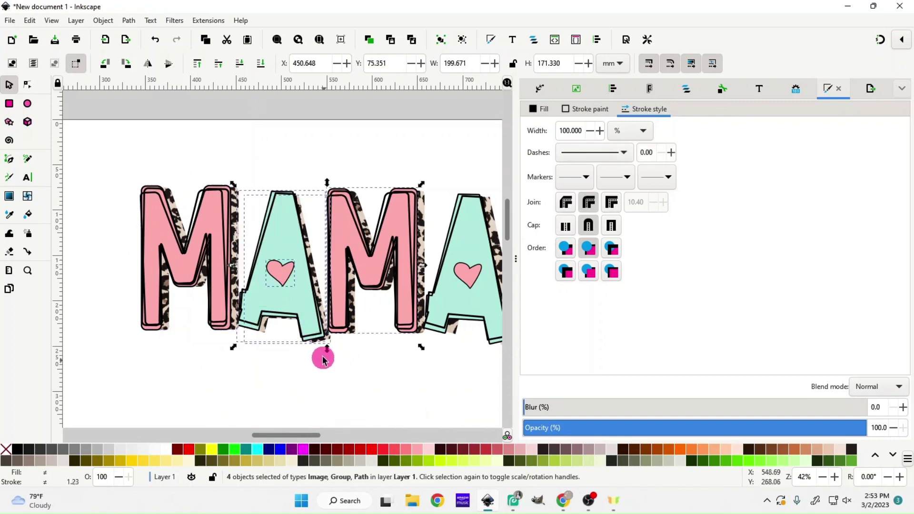
left_click(369, 258, "shift")
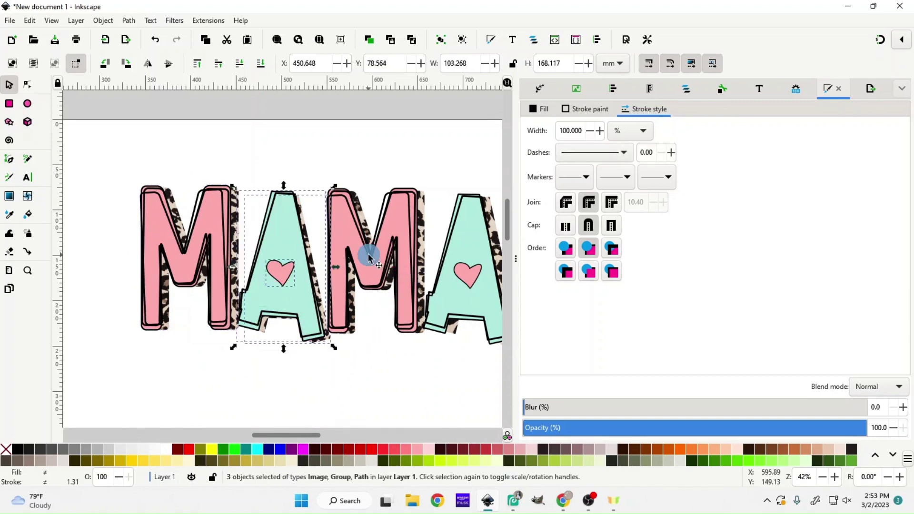
right_click(292, 265)
left_click(329, 191)
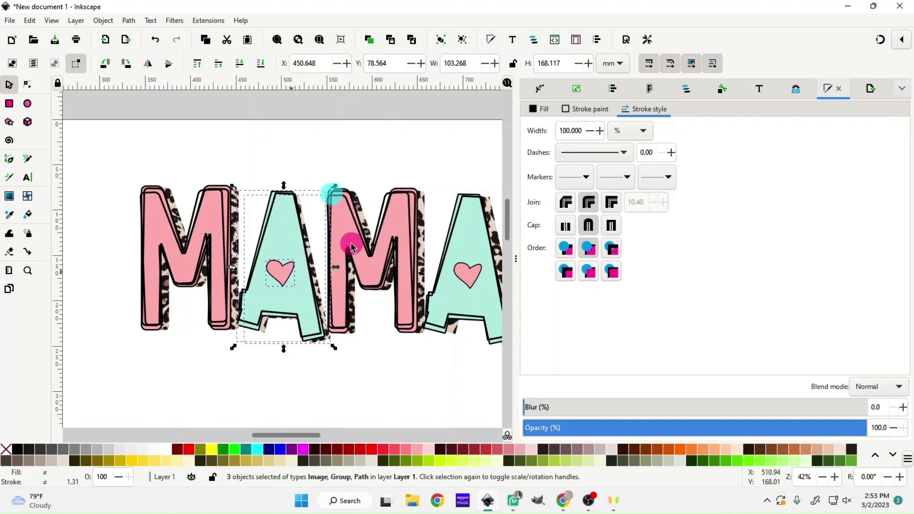
Group the second pink M with its leopard-print layer, leaving the neighbouring A out of the selection.
left_click(376, 181)
left_click_drag(341, 166, 414, 304)
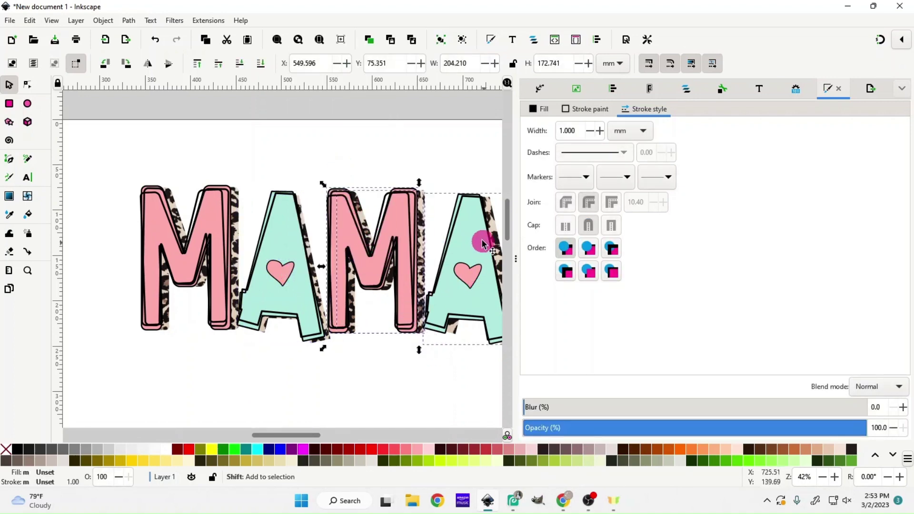
left_click(464, 245, "shift")
right_click(401, 258)
left_click(427, 363)
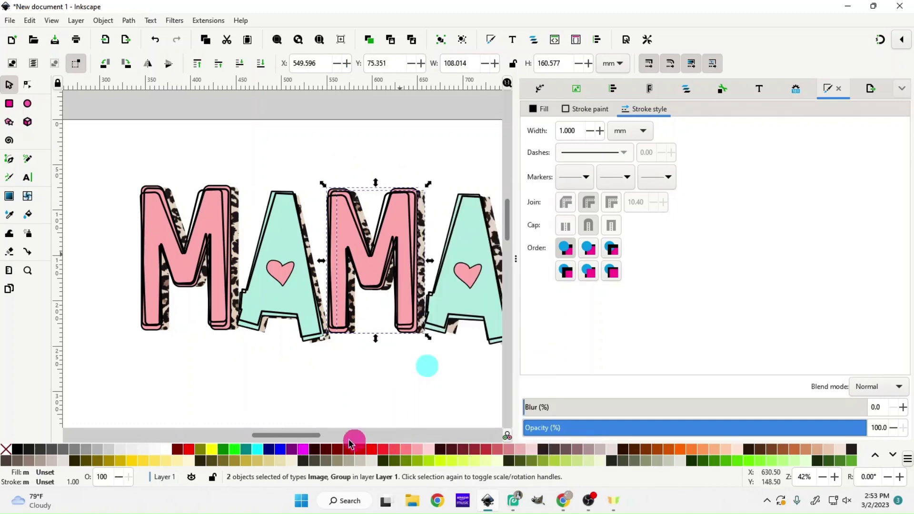
Group the second mint A with its heart and leopard-print layer.
left_click_drag(302, 435, 334, 433)
left_click_drag(393, 387, 257, 169)
right_click(326, 245)
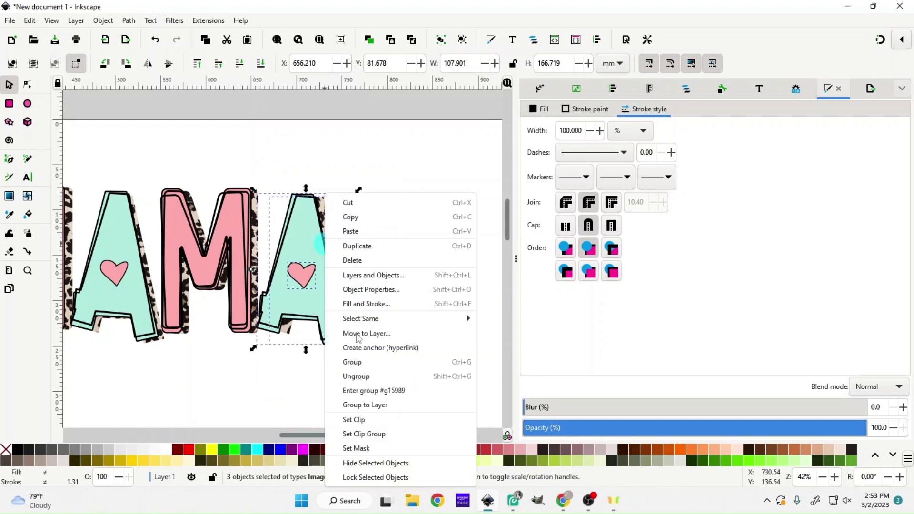
left_click(367, 362)
Align the four letter groups by their centres on a common horizontal axis, relative to the last selected.
left_click_drag(323, 437, 299, 437)
left_click_drag(111, 153, 500, 390)
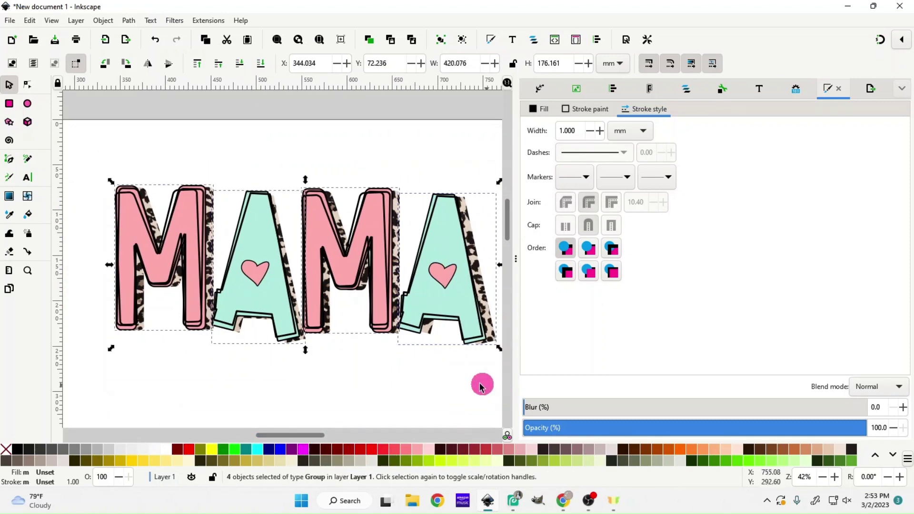
left_click(614, 92)
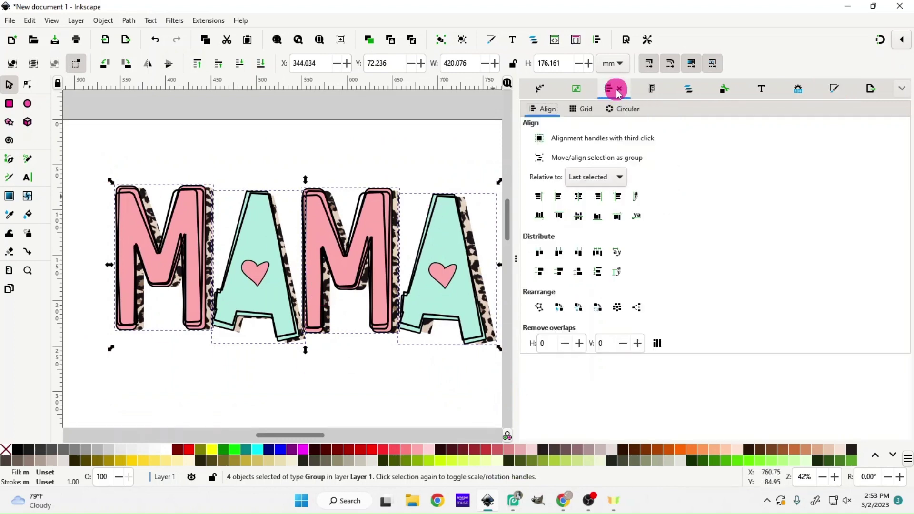
left_click(578, 218)
left_click(578, 218)
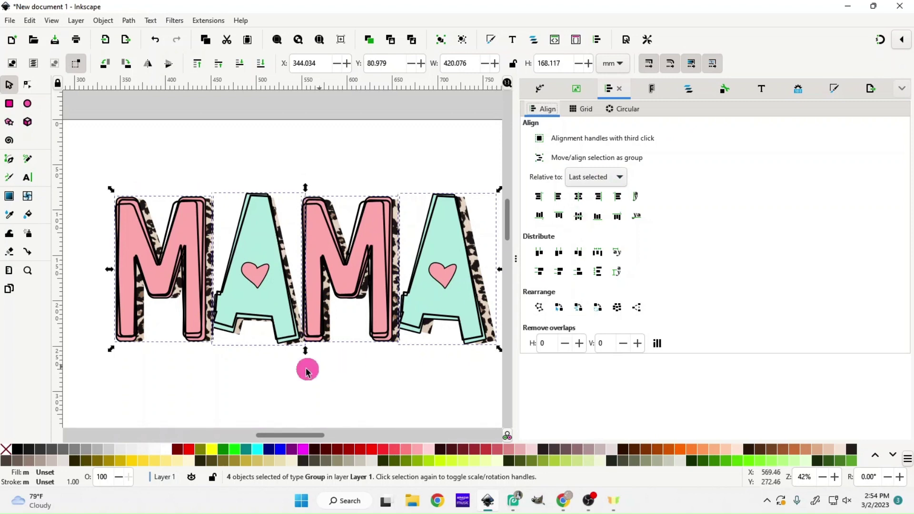
left_click(299, 419)
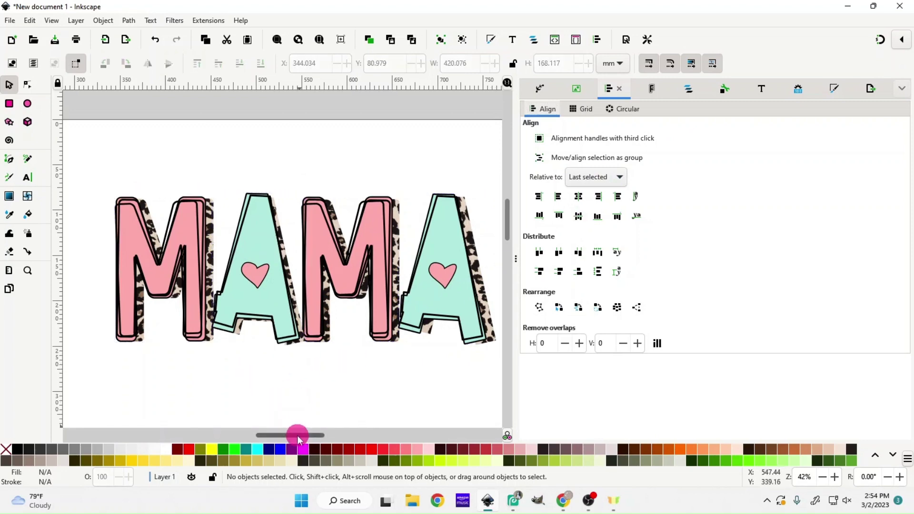
Stretch the four letters together horizontally to about 445.9 mm wide, starting at about X 318.2 mm, at the same height.
left_click_drag(299, 436, 306, 436)
left_click_drag(265, 392, 183, 385)
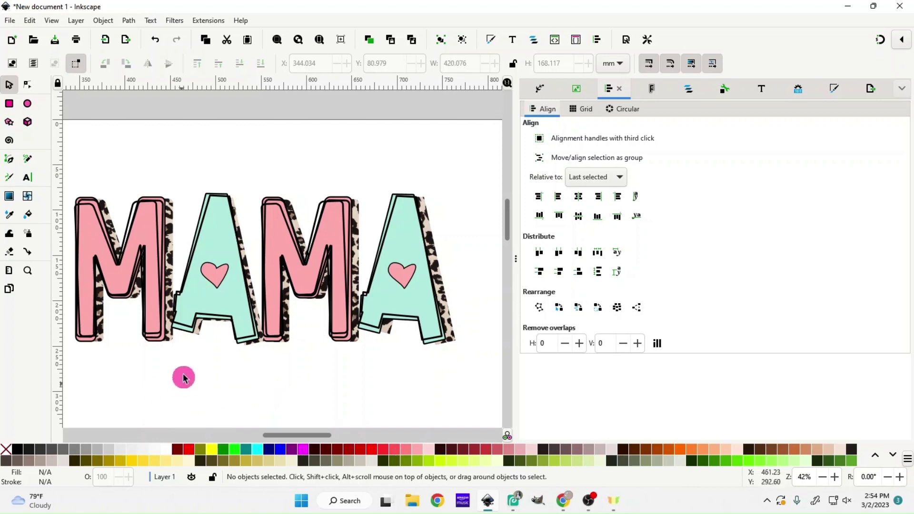
left_click_drag(316, 435, 306, 436)
scroll(346, 386, "up", 2)
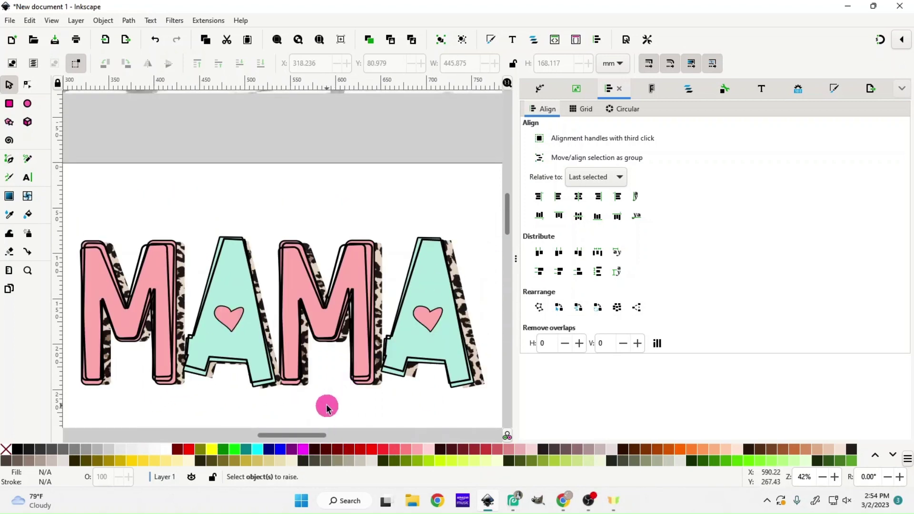
left_click(291, 310)
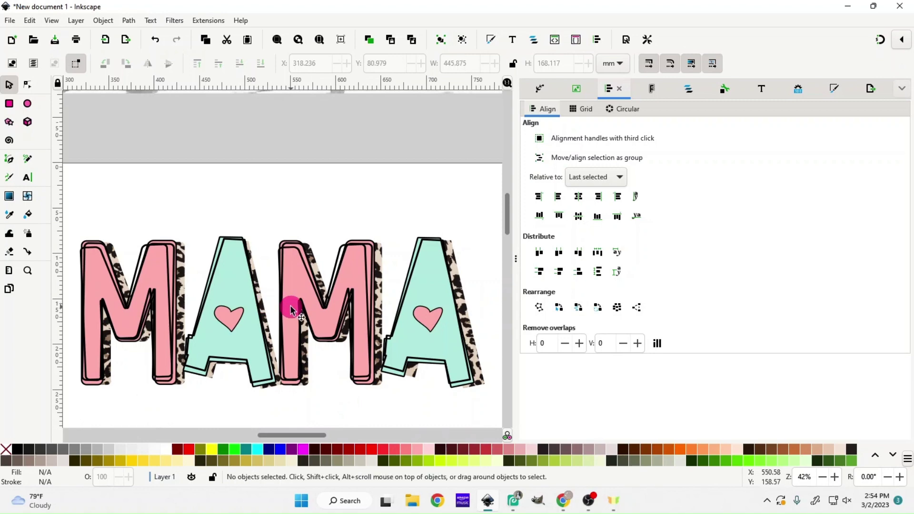
scroll(291, 309, "down", 1)
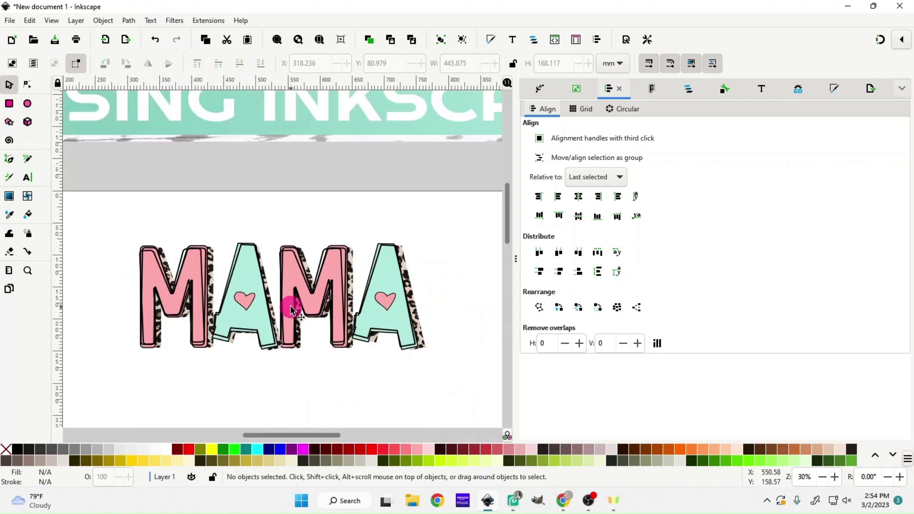
mouse_move(251, 312)
left_mouse_down()
mouse_move(228, 311)
mouse_move(246, 311)
left_mouse_up()
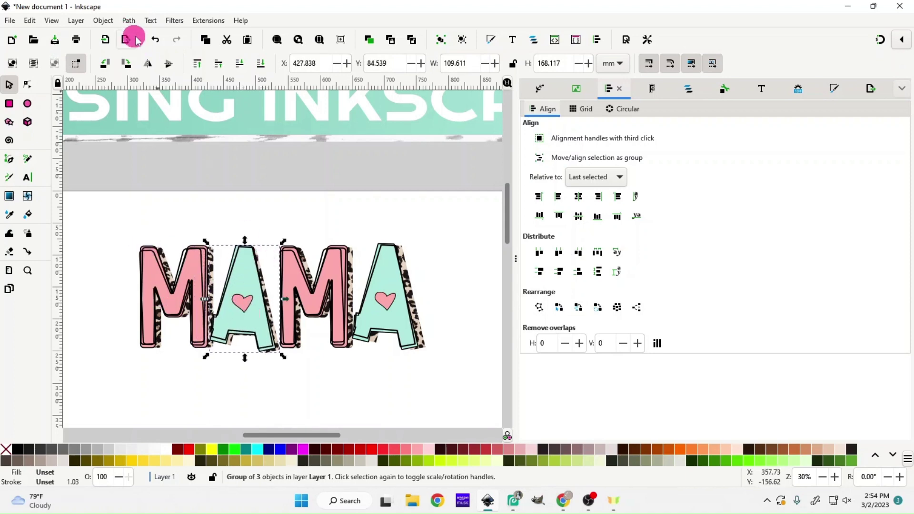
left_click(159, 42)
left_click(160, 42)
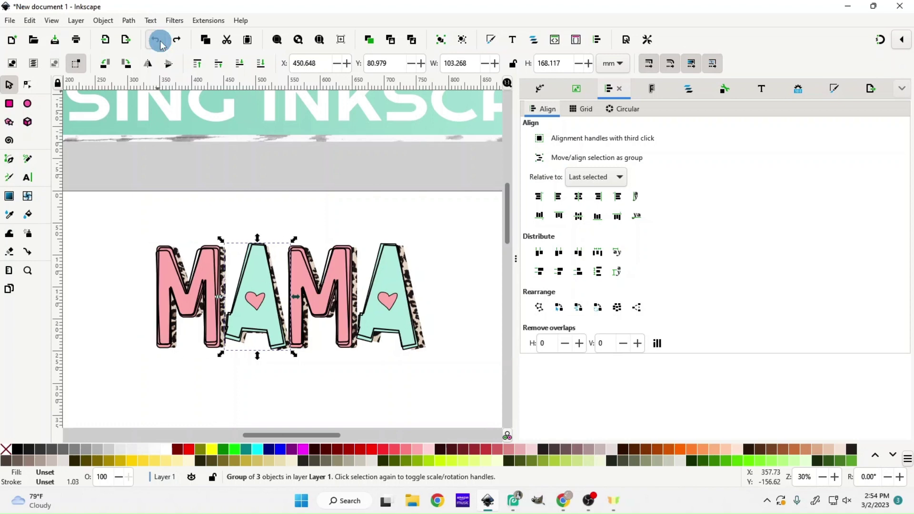
left_click(179, 43)
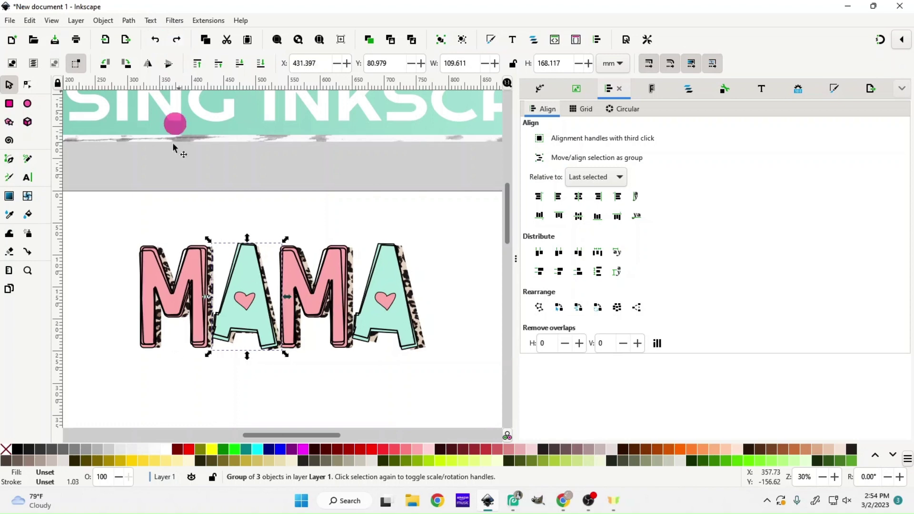
Group all four letter groups into one MAMA object.
left_click_drag(128, 225, 439, 363)
right_click(383, 314)
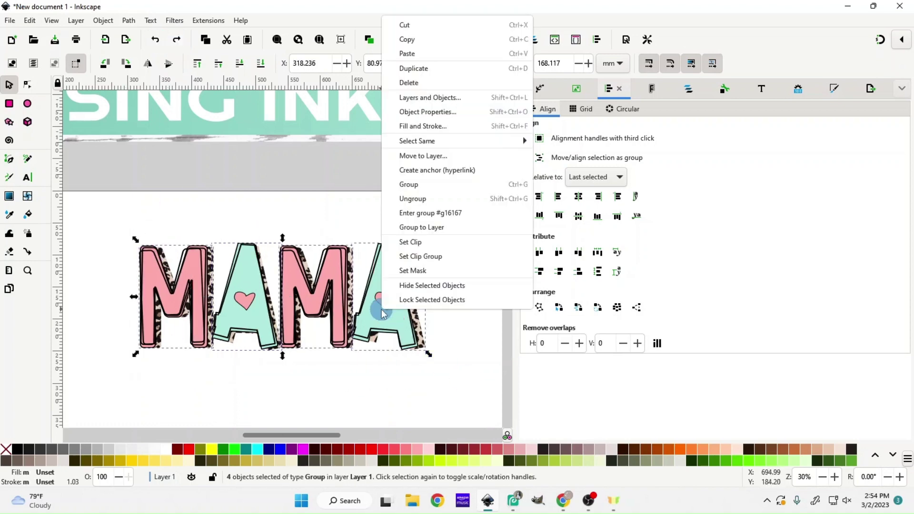
left_click(423, 186)
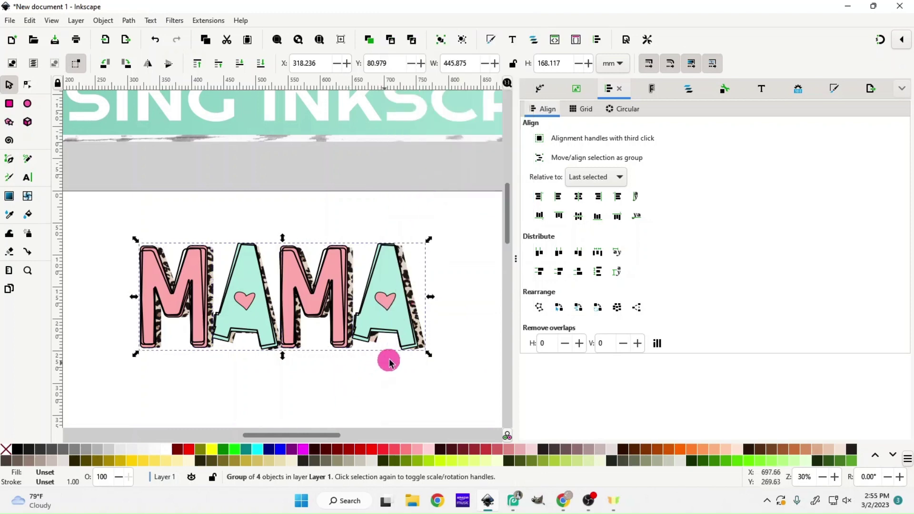
Enlarge the MAMA group to about 604.3 × 227.8 mm and move it to about X 245.3, Y 67.1 mm.
left_click_drag(429, 360, 478, 444)
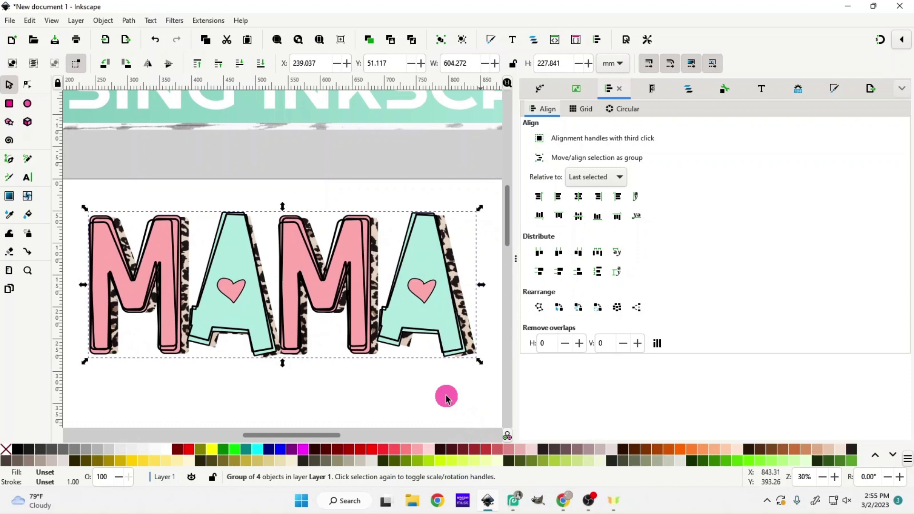
left_click_drag(406, 320, 410, 331)
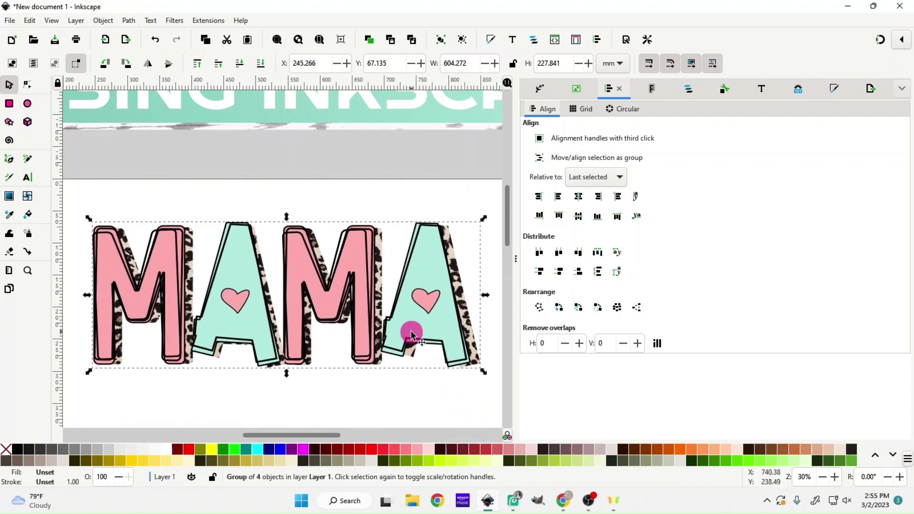